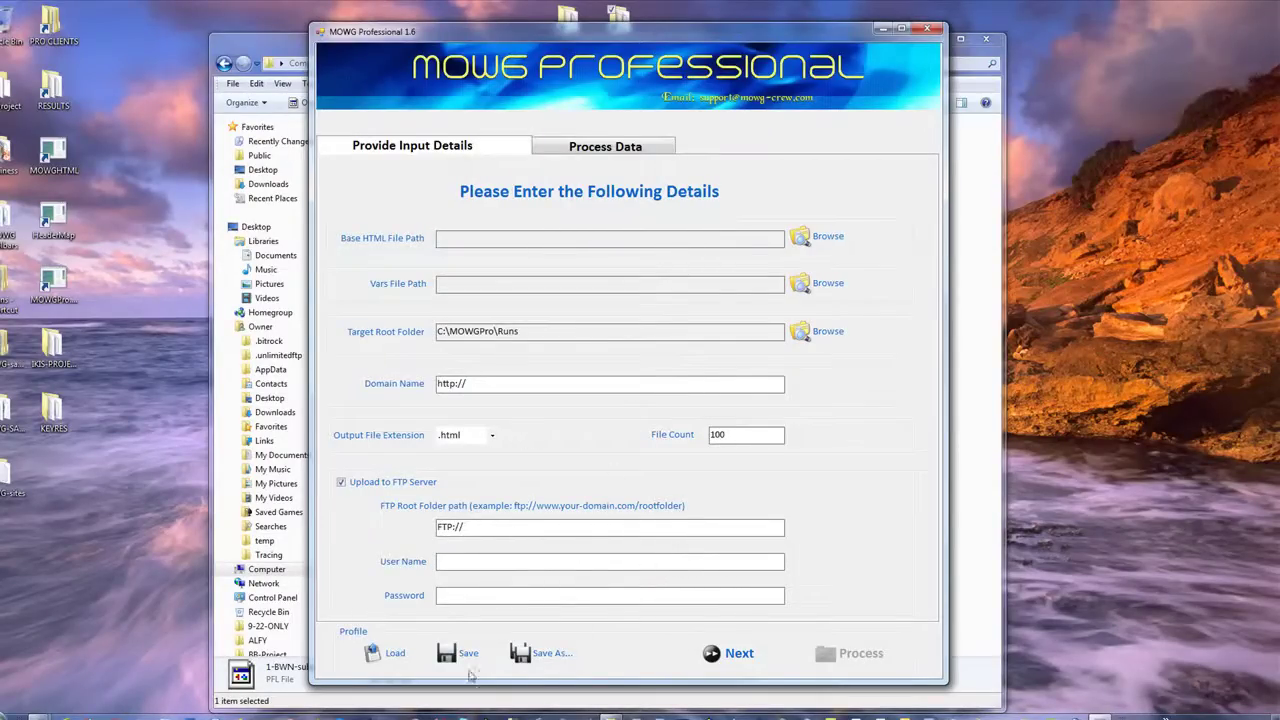
Load the 1-BWN-sub profile and generate its 100 HTML pages
{"action": "left_click", "coordinate": [388, 653]}
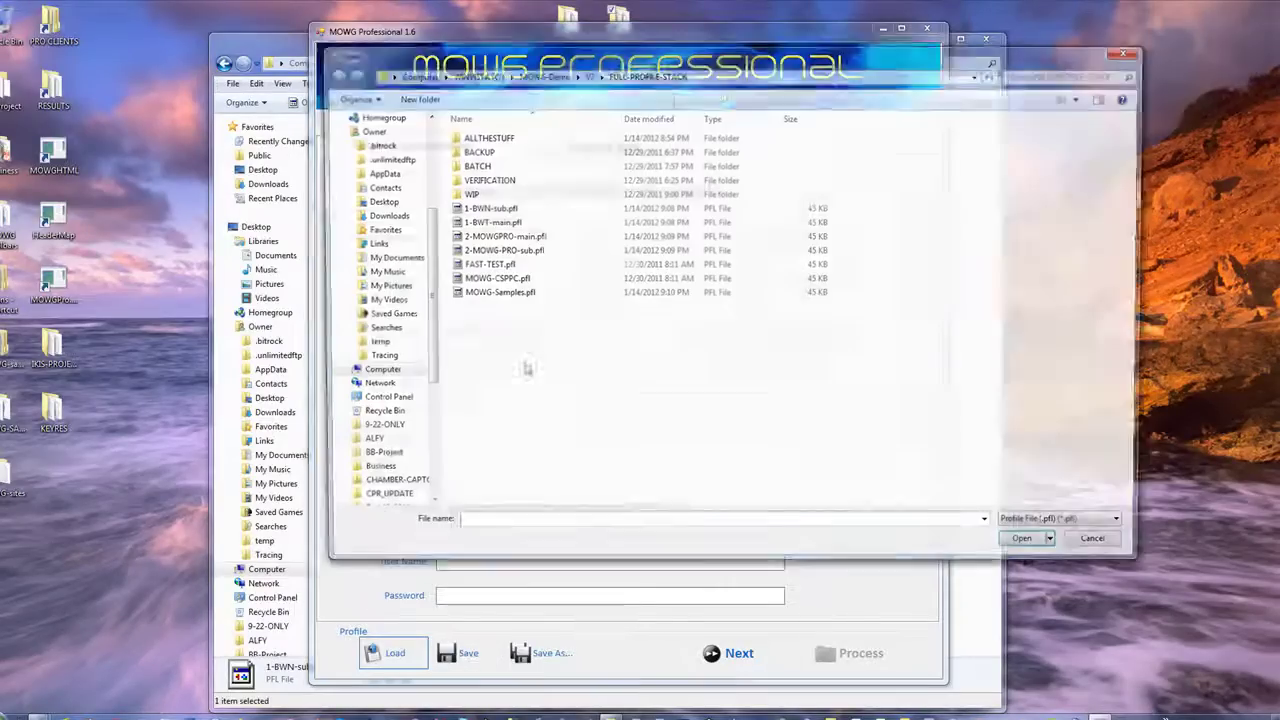
{"action": "double_click", "coordinate": [478, 208]}
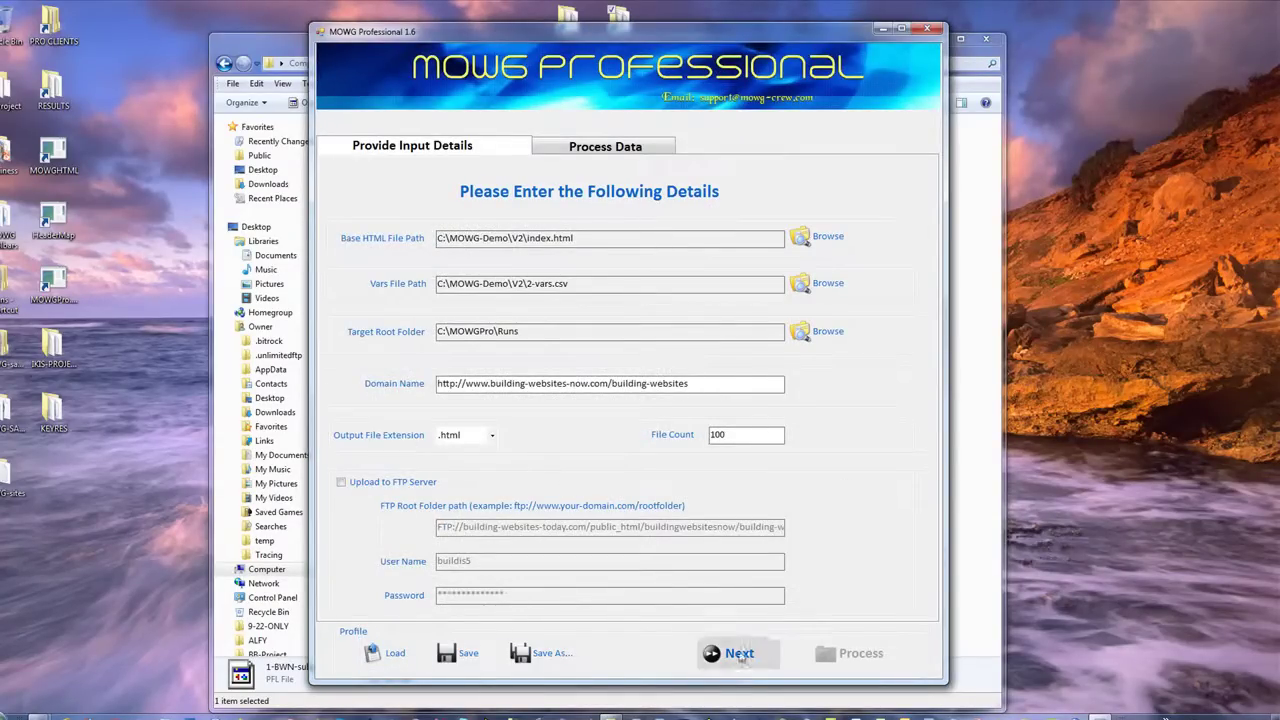
{"action": "left_click", "coordinate": [742, 653]}
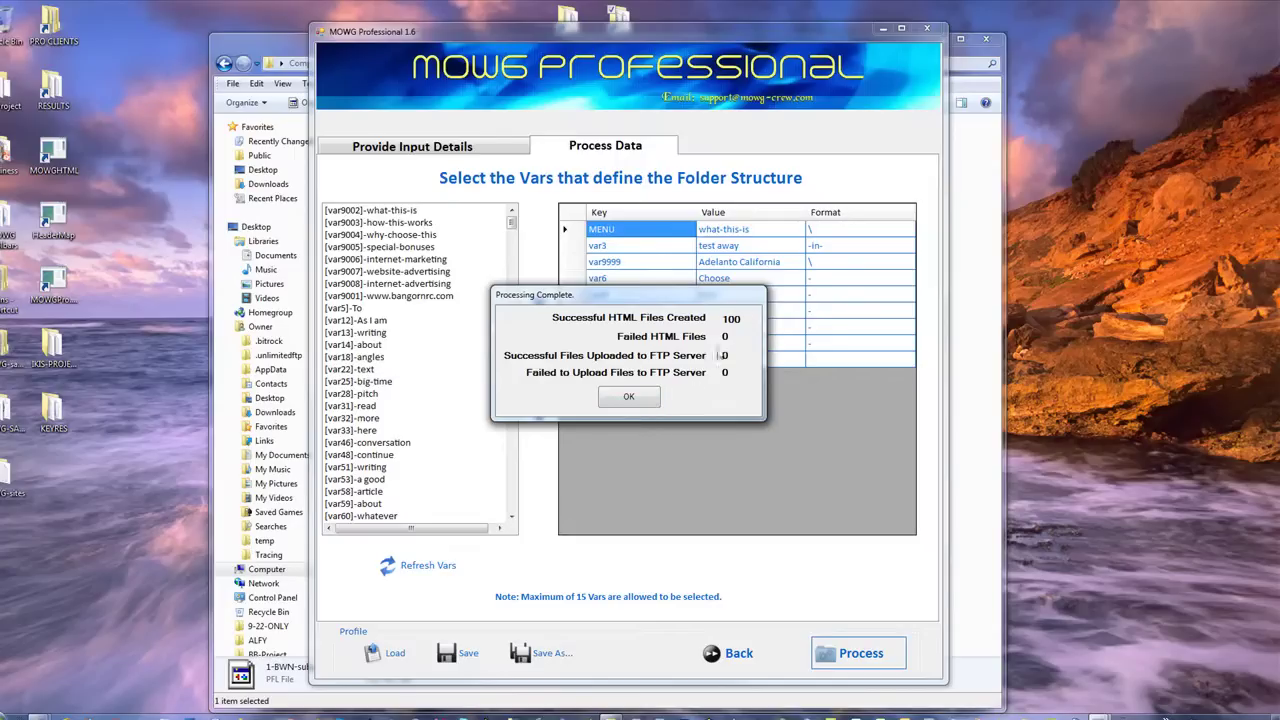
{"action": "left_click", "coordinate": [617, 398]}
Check the Target Root Folder path, then bring up the C:\MOWGPro\Runs folder
{"action": "left_click", "coordinate": [735, 653]}
{"action": "left_click_drag", "start_coordinate": [536, 340], "coordinate": [342, 345]}
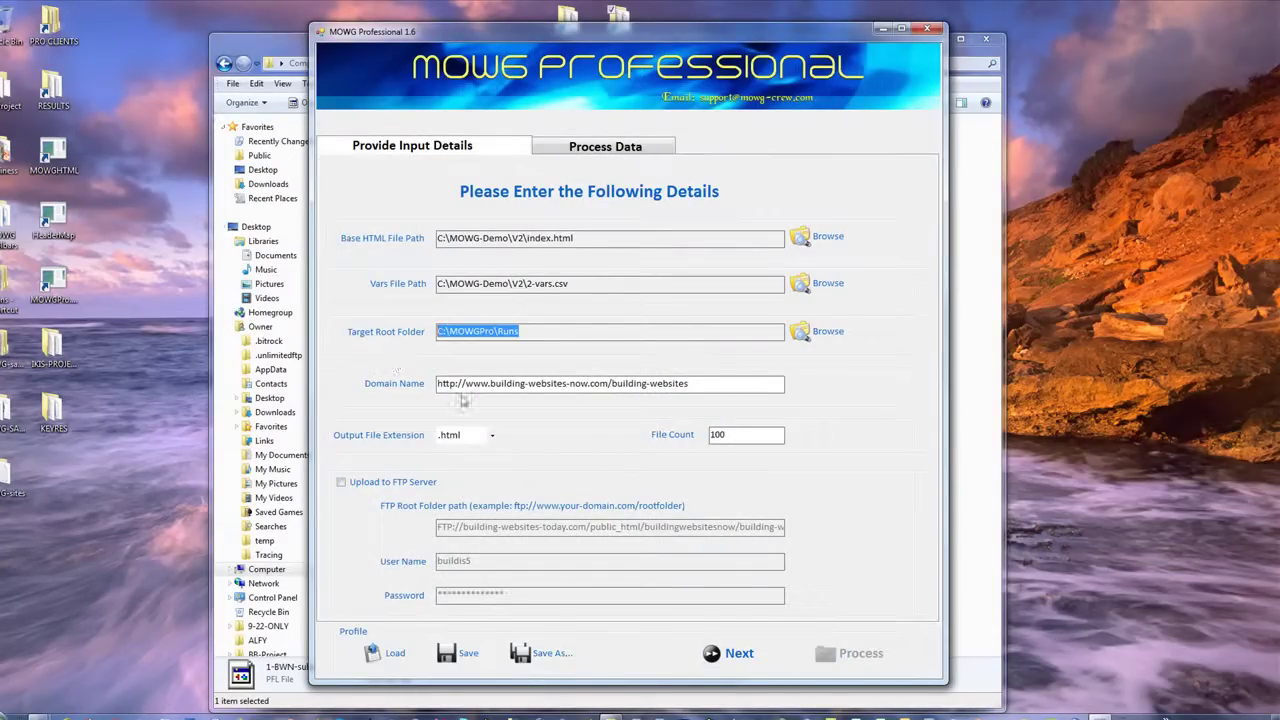
{"action": "left_click", "coordinate": [530, 332]}
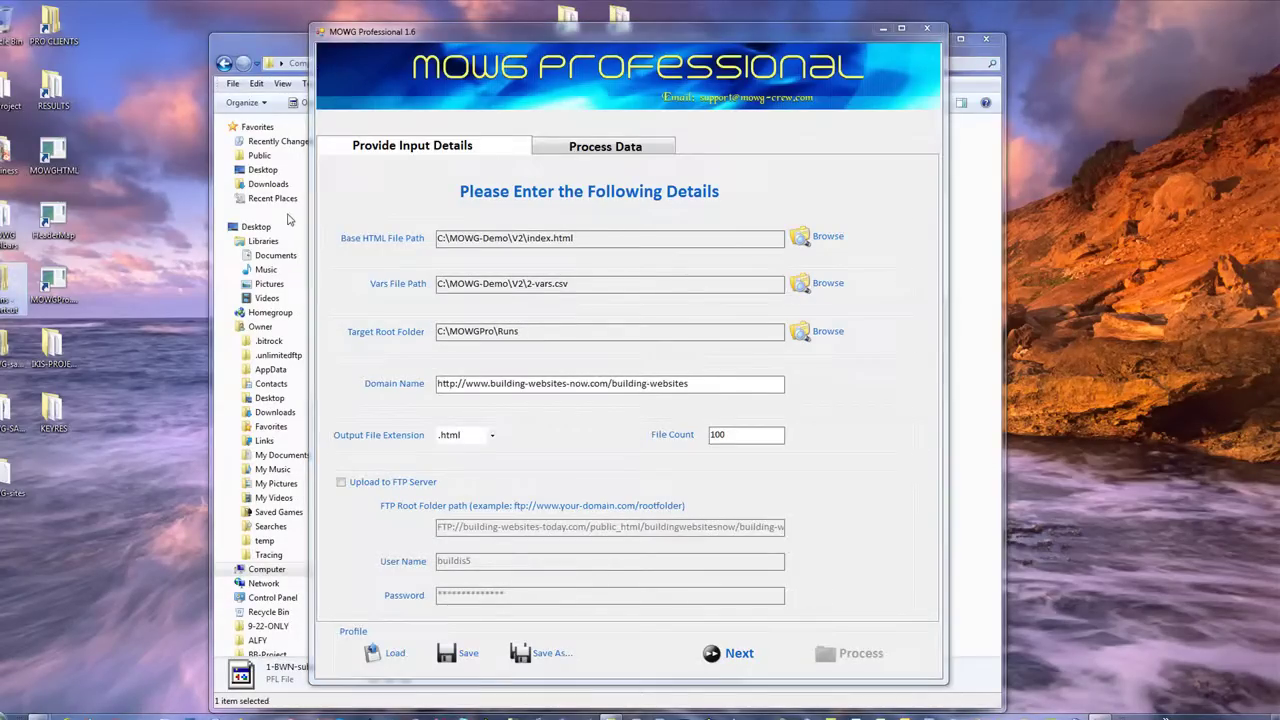
{"action": "key", "text": "alt+Tab"}
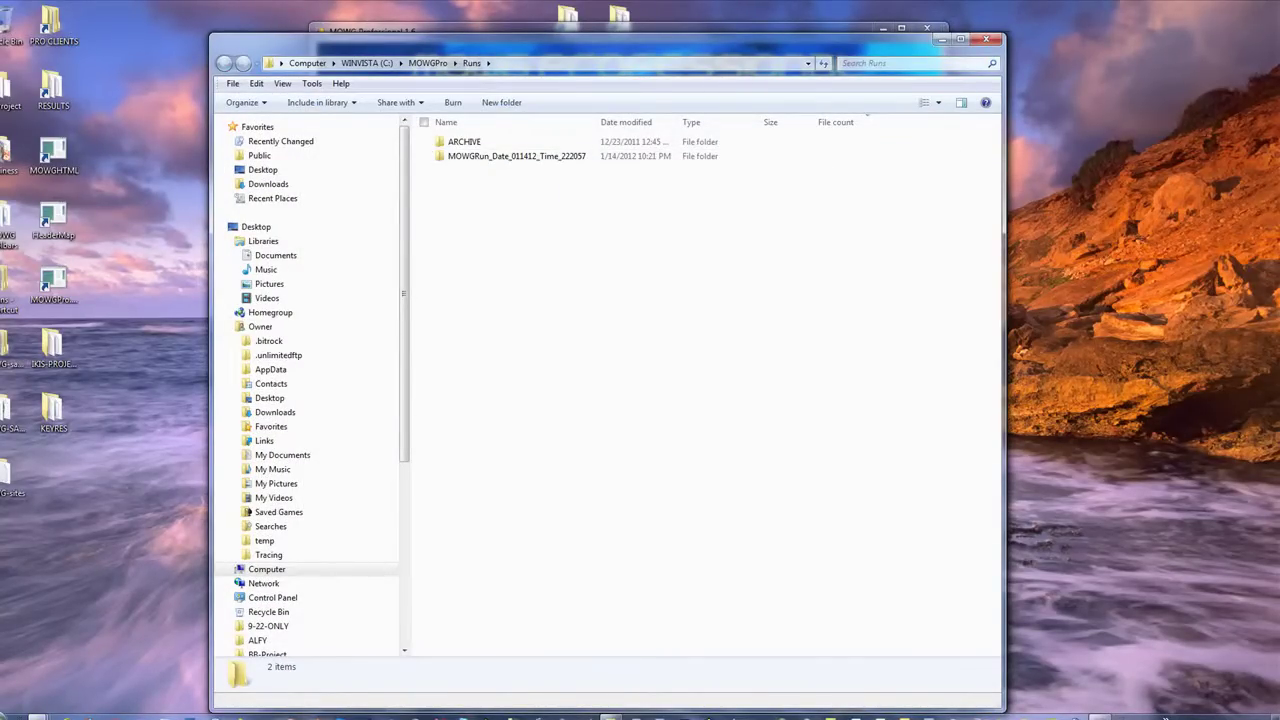
Open the MOWGRun_Date_011412_Time_222057 folder and review its 26 generated items
{"action": "left_click", "coordinate": [521, 160]}
{"action": "double_click", "coordinate": [521, 160]}
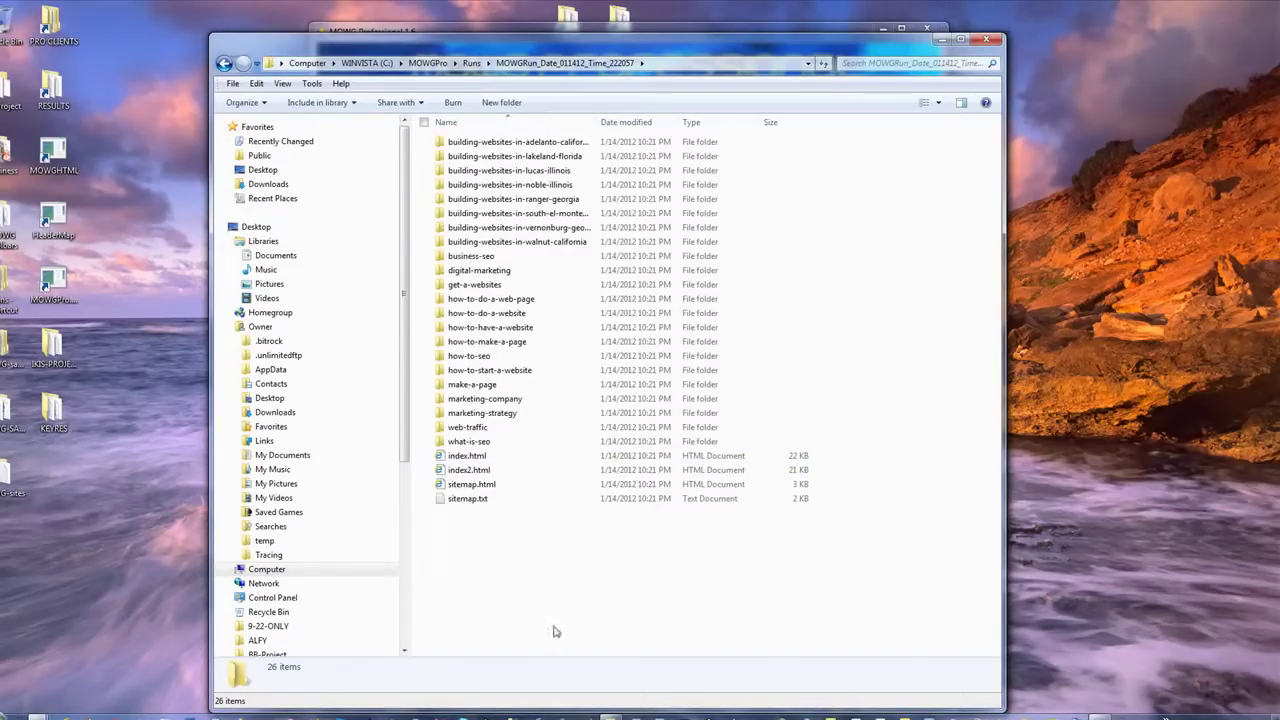
{"action": "left_click_drag", "start_coordinate": [540, 592], "coordinate": [485, 122]}
{"action": "left_click", "coordinate": [555, 550]}
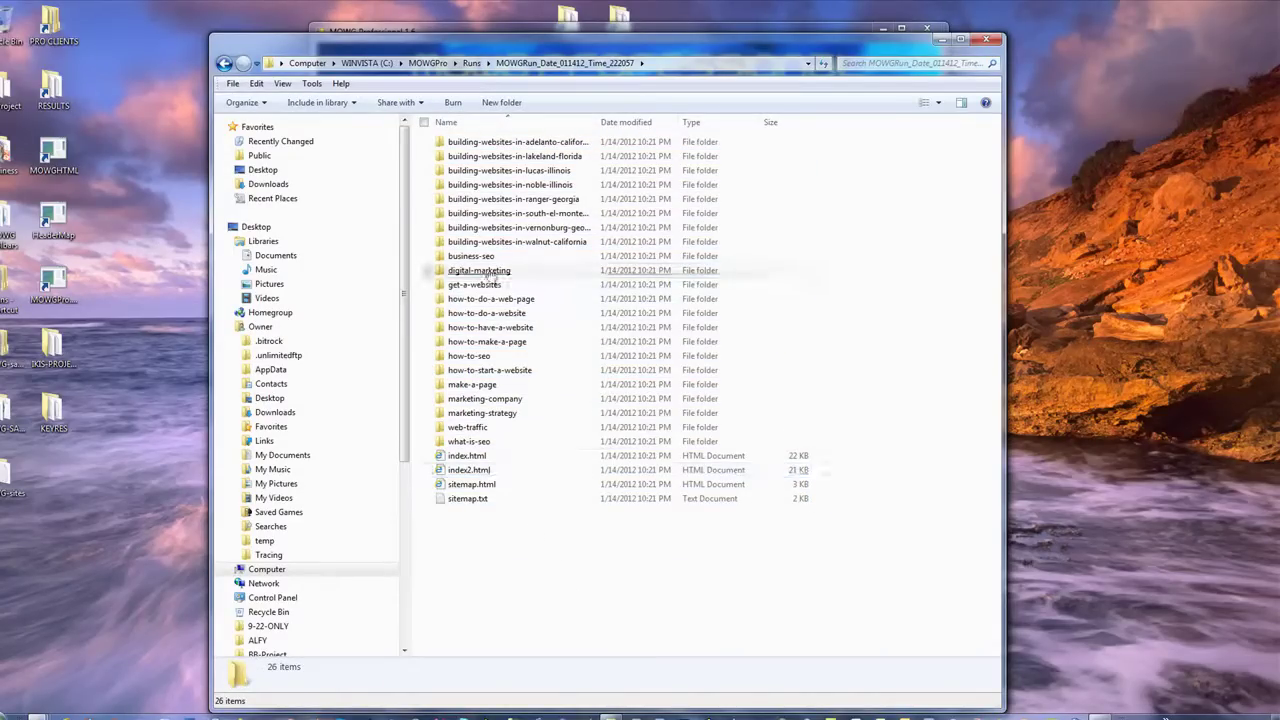
Open the generated index.html in Internet Explorer, allowing its blocked content
{"action": "left_click", "coordinate": [458, 455]}
{"action": "key", "text": "Return"}
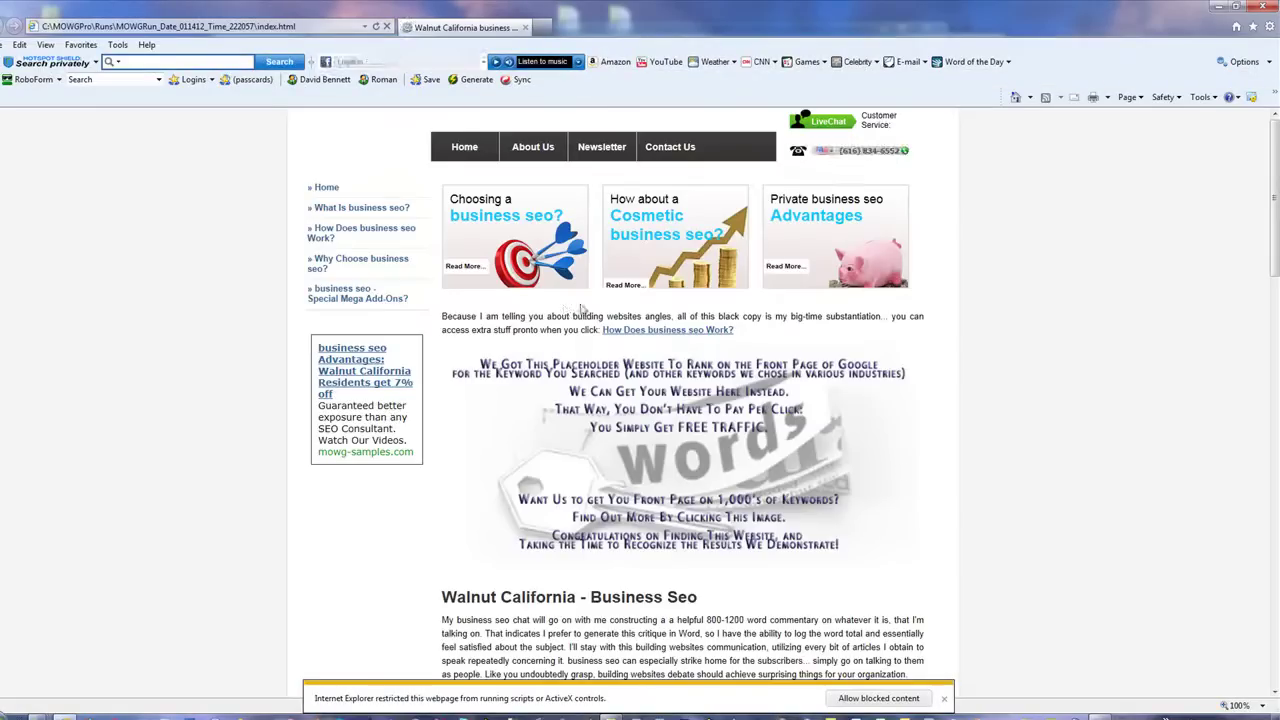
{"action": "left_click", "coordinate": [878, 698]}
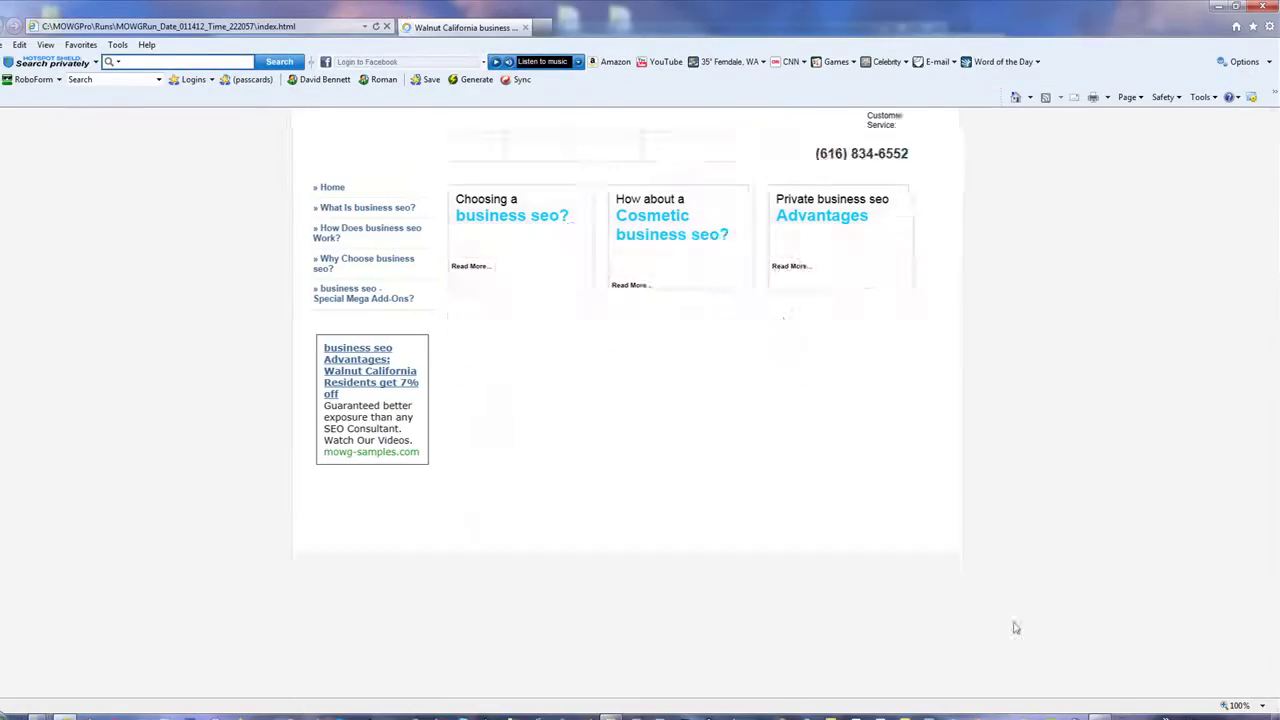
{"action": "scroll", "coordinate": [1057, 555], "scroll_direction": "down", "scroll_amount": 10}
{"action": "scroll", "coordinate": [1042, 558], "scroll_direction": "up", "scroll_amount": 10}
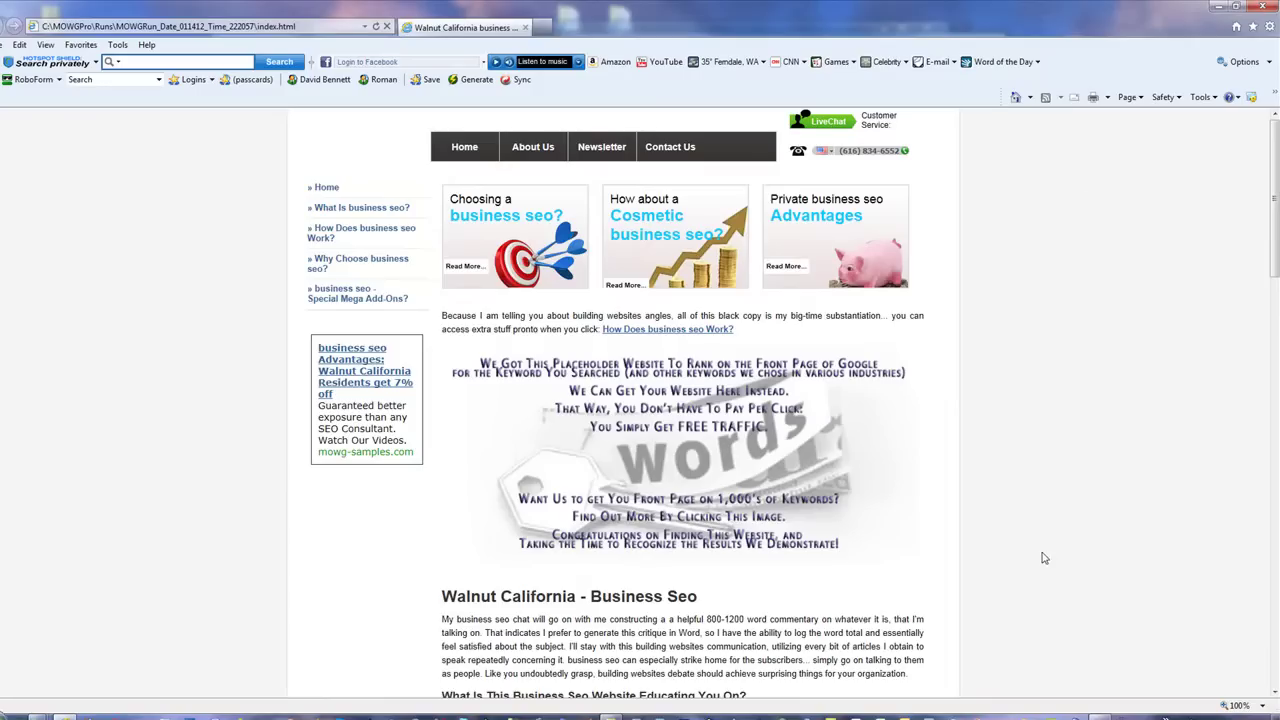
Test the sidebar 'How Does business seo Work?' link and come back from its 404 page
{"action": "left_click", "coordinate": [1268, 6]}
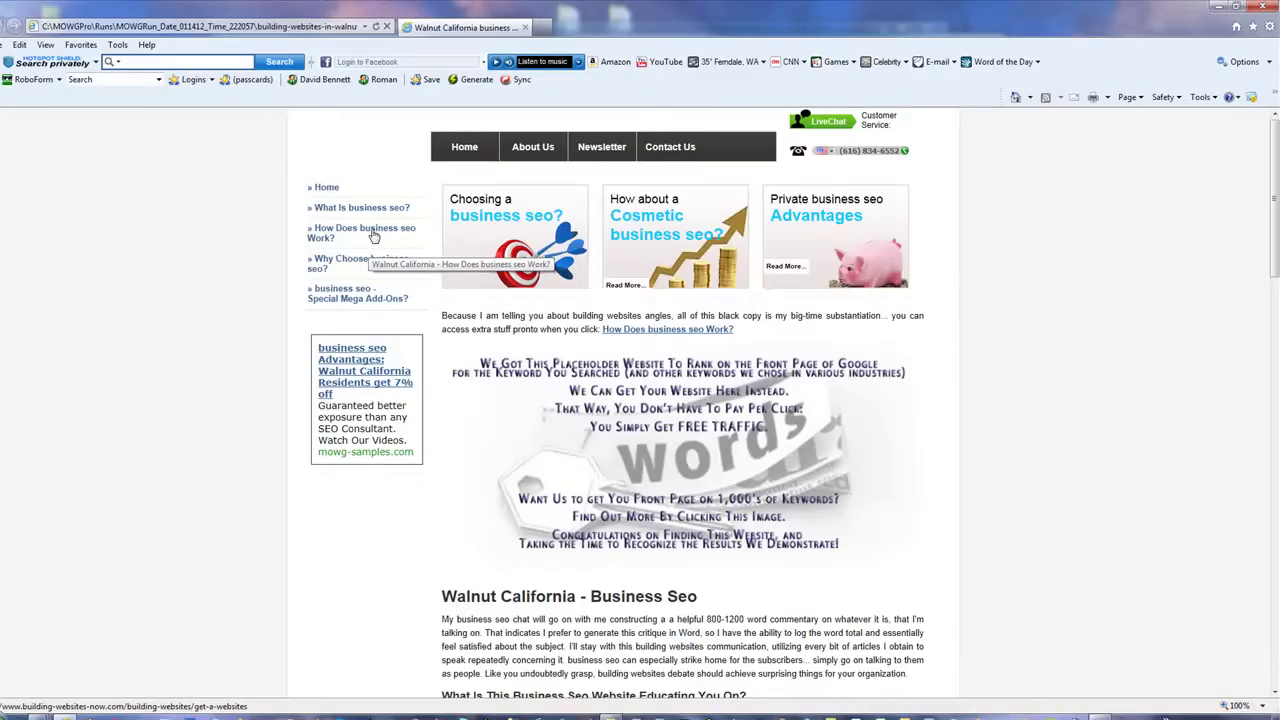
{"action": "left_click", "coordinate": [374, 236]}
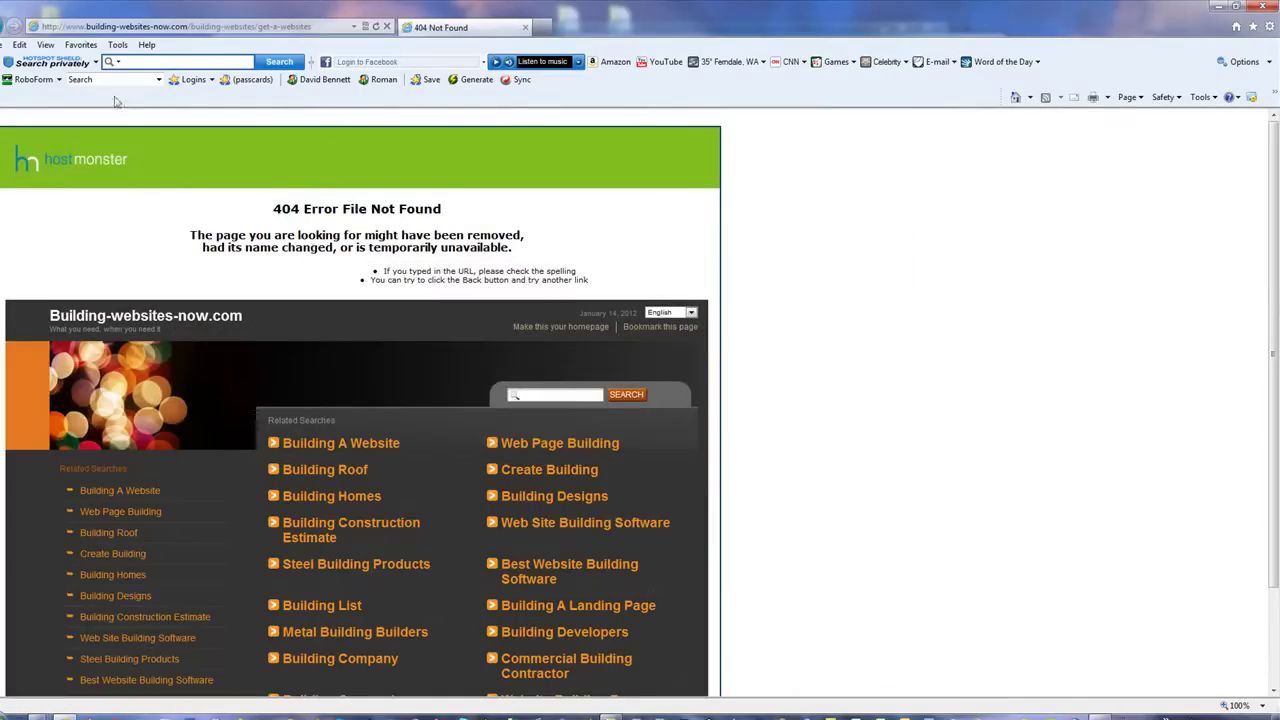
{"action": "left_click", "coordinate": [12, 27]}
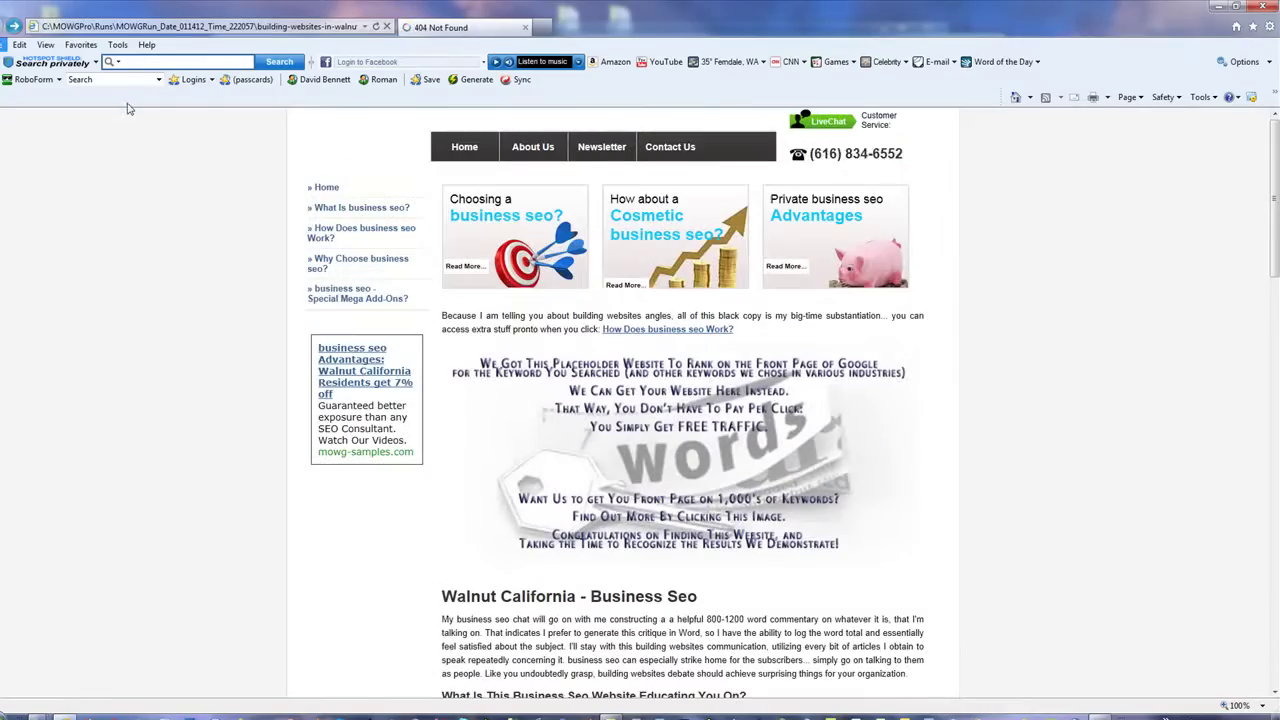
{"action": "scroll", "coordinate": [1055, 407], "scroll_direction": "down", "scroll_amount": 15}
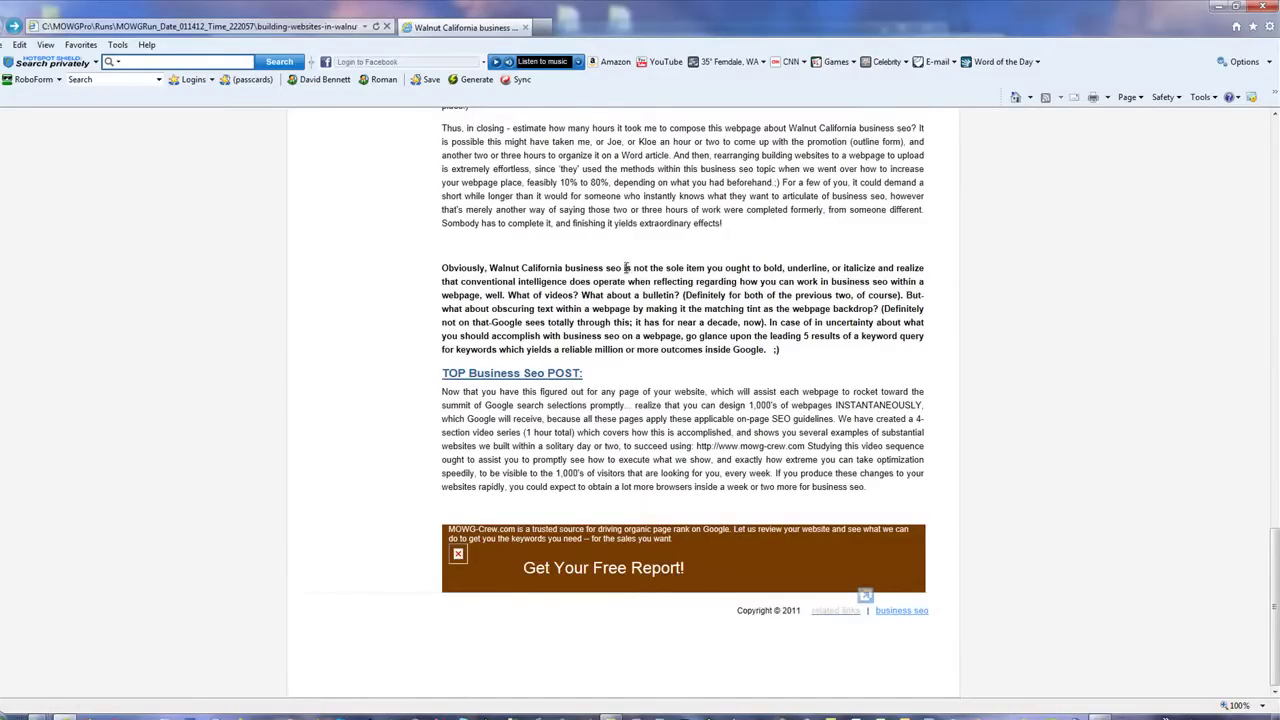
{"action": "left_click_drag", "start_coordinate": [632, 267], "coordinate": [565, 268]}
{"action": "scroll", "coordinate": [816, 378], "scroll_direction": "up", "scroll_amount": 3}
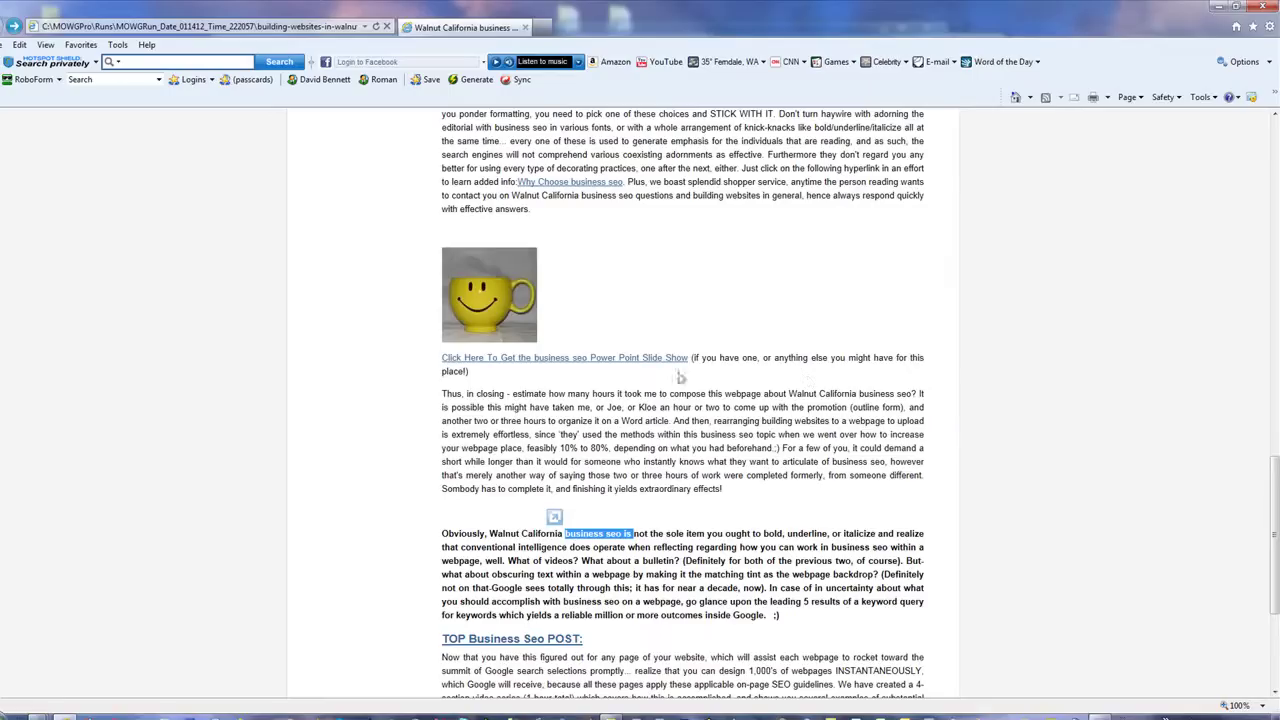
{"action": "scroll", "coordinate": [745, 462], "scroll_direction": "up", "scroll_amount": 3}
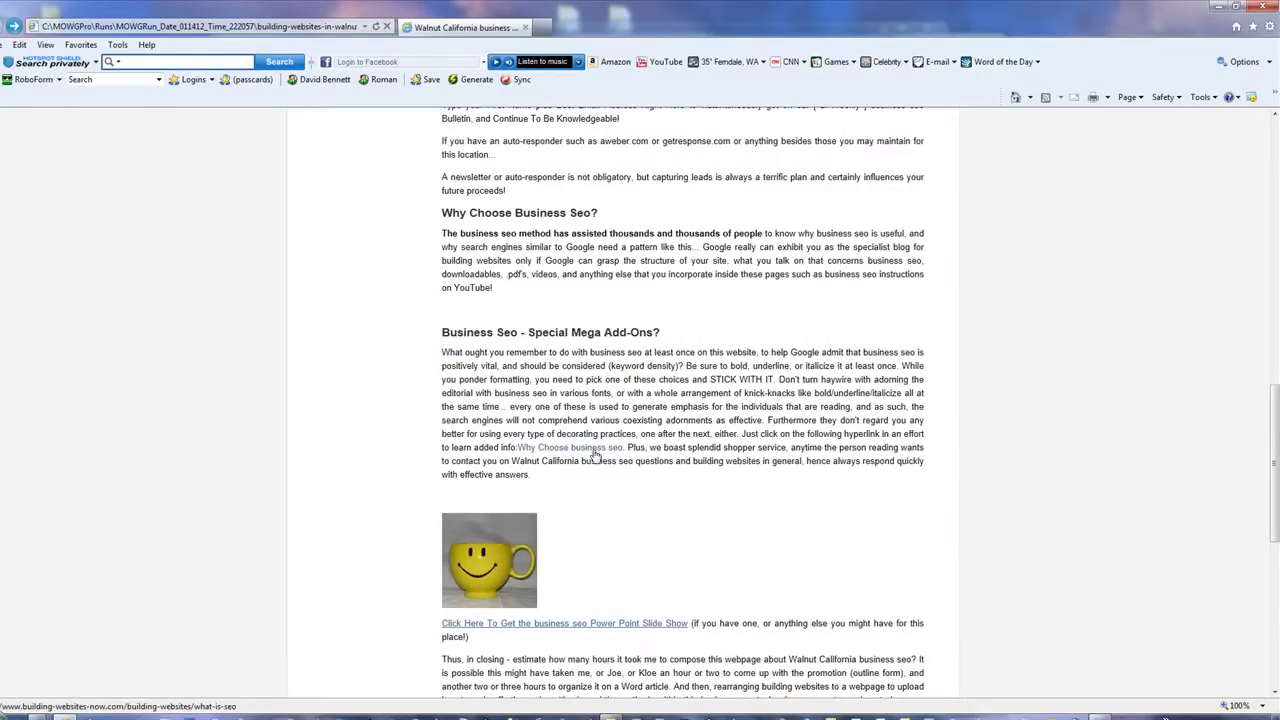
{"action": "left_click_drag", "start_coordinate": [519, 335], "coordinate": [443, 334]}
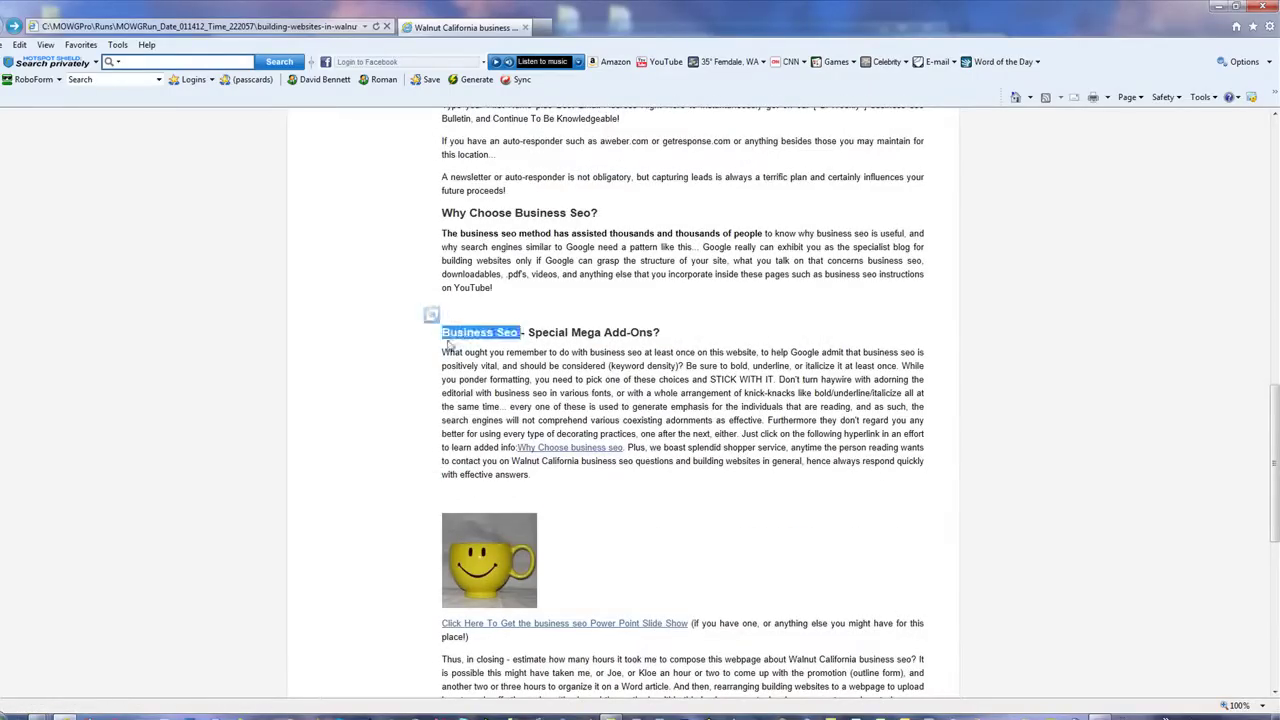
{"action": "left_click_drag", "start_coordinate": [596, 213], "coordinate": [469, 213]}
{"action": "scroll", "coordinate": [735, 360], "scroll_direction": "up", "scroll_amount": 1}
{"action": "scroll", "coordinate": [735, 360], "scroll_direction": "up", "scroll_amount": 5}
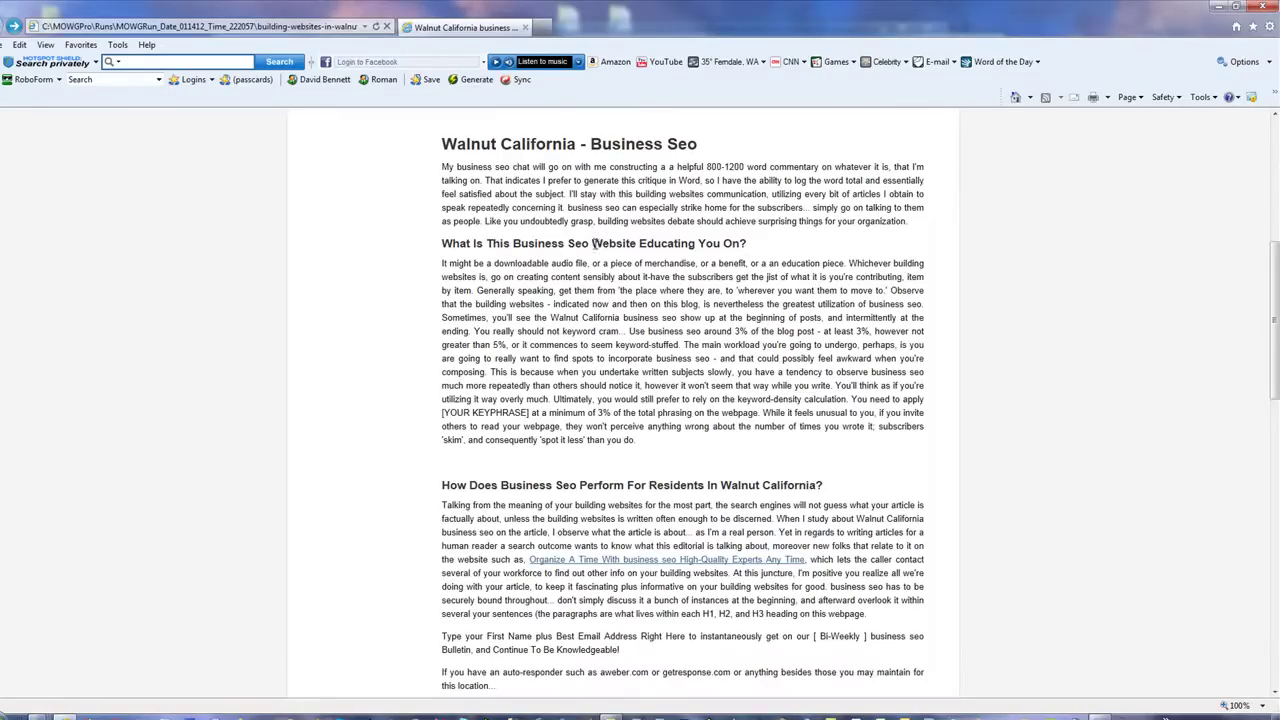
{"action": "left_click_drag", "start_coordinate": [590, 243], "coordinate": [513, 244]}
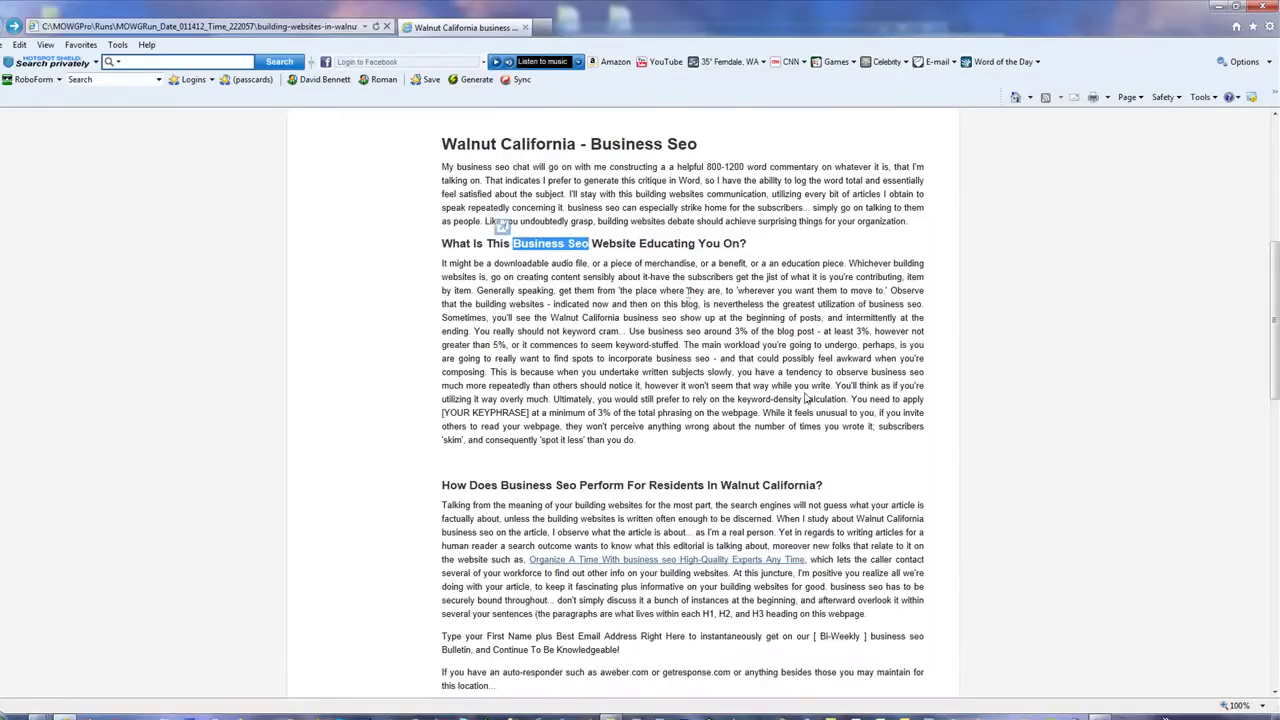
{"action": "left_click_drag", "start_coordinate": [578, 485], "coordinate": [501, 485]}
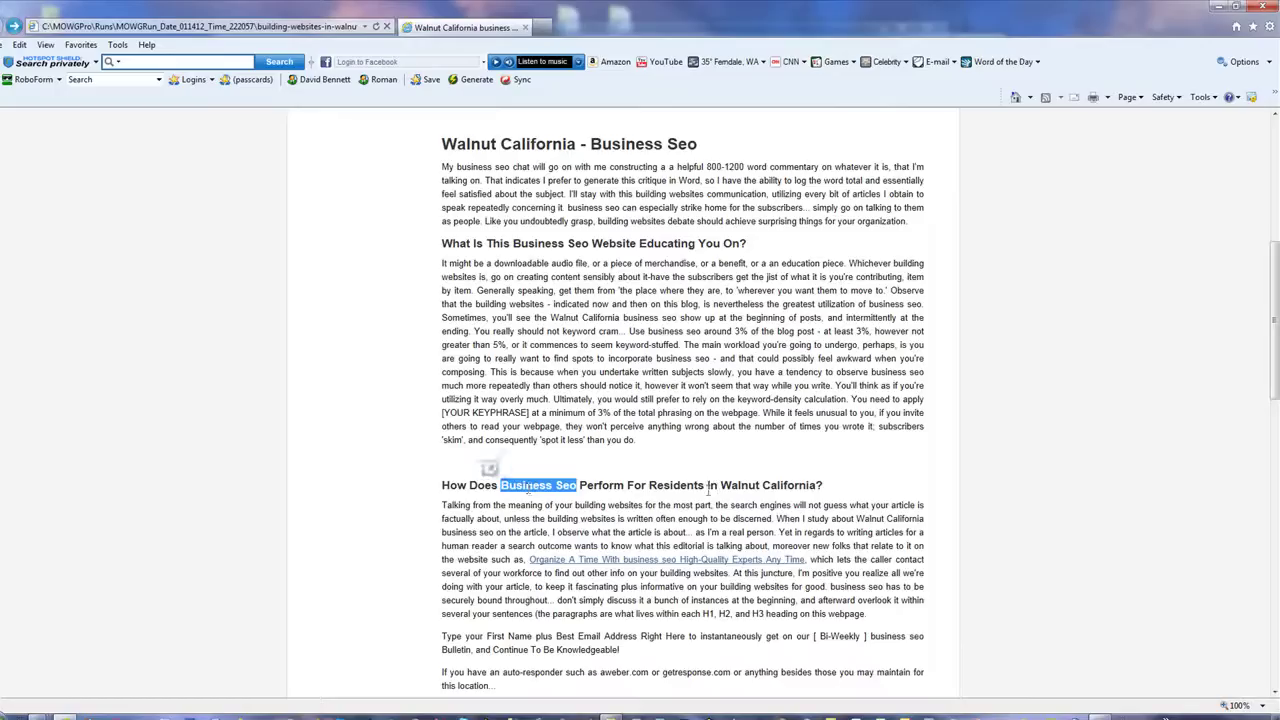
{"action": "left_click", "coordinate": [774, 368]}
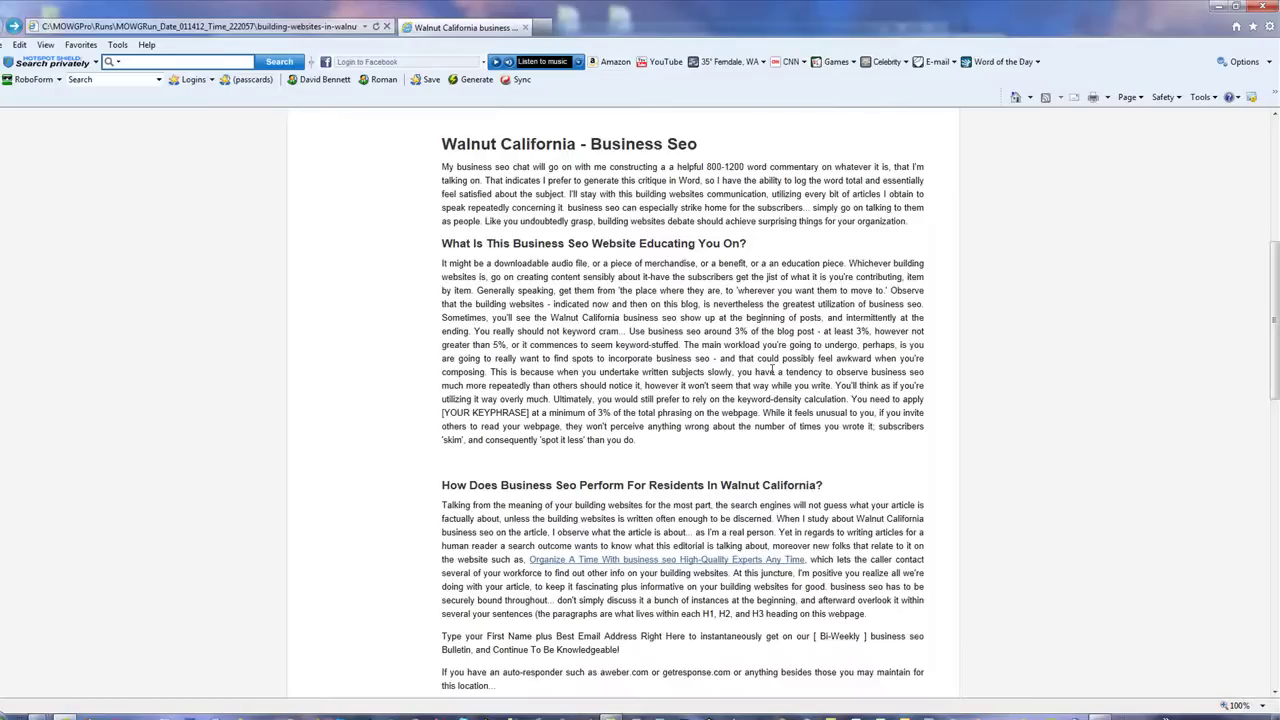
{"action": "scroll", "coordinate": [757, 375], "scroll_direction": "up", "scroll_amount": 5}
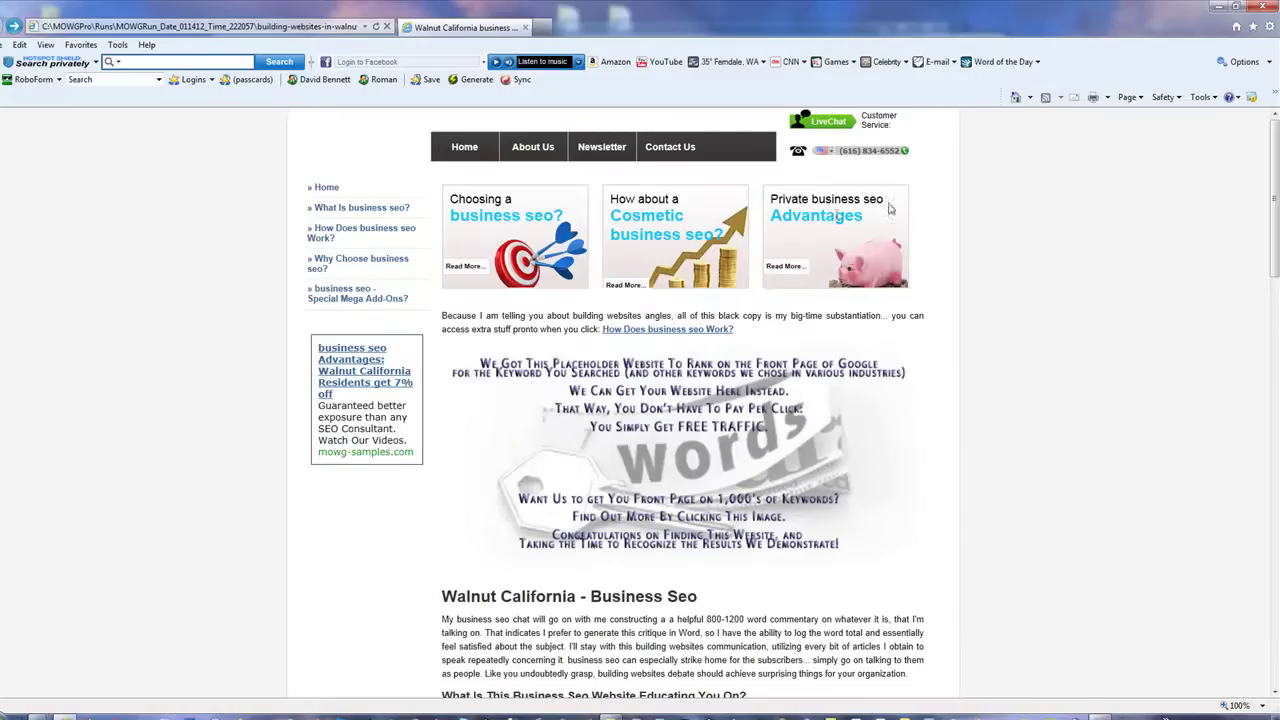
{"action": "left_click_drag", "start_coordinate": [886, 204], "coordinate": [812, 204]}
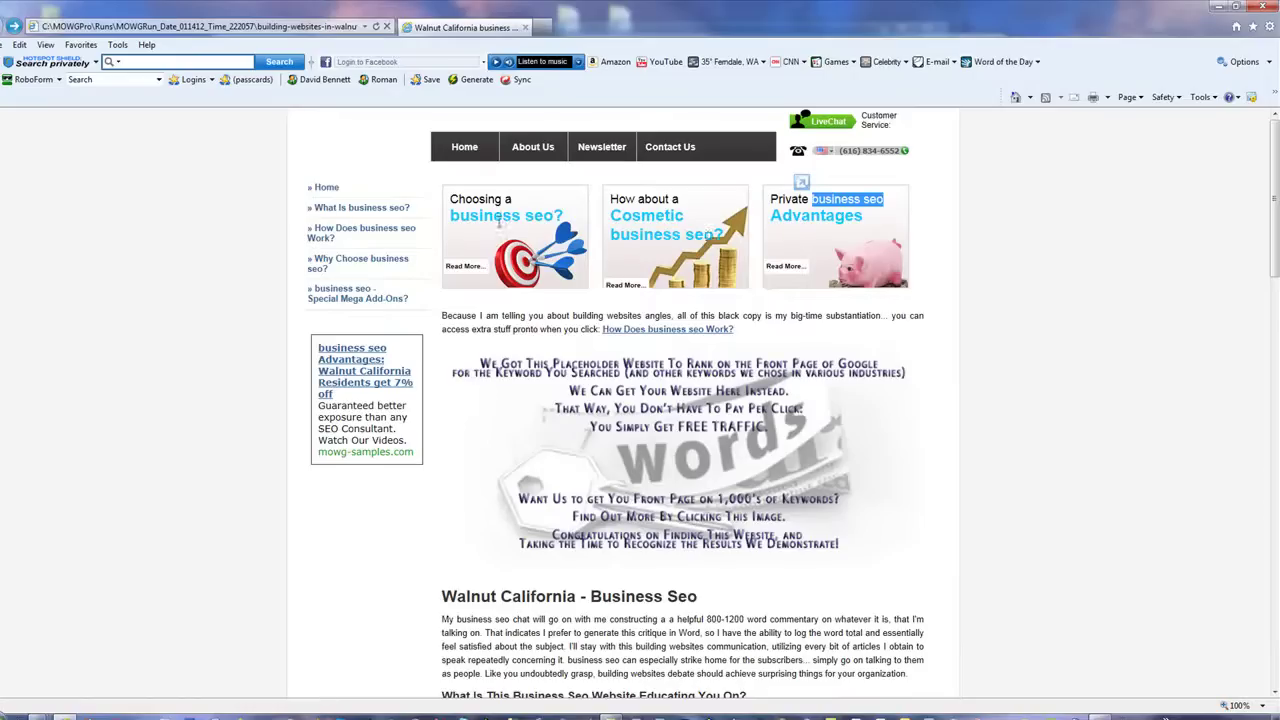
{"action": "left_click", "coordinate": [1078, 352]}
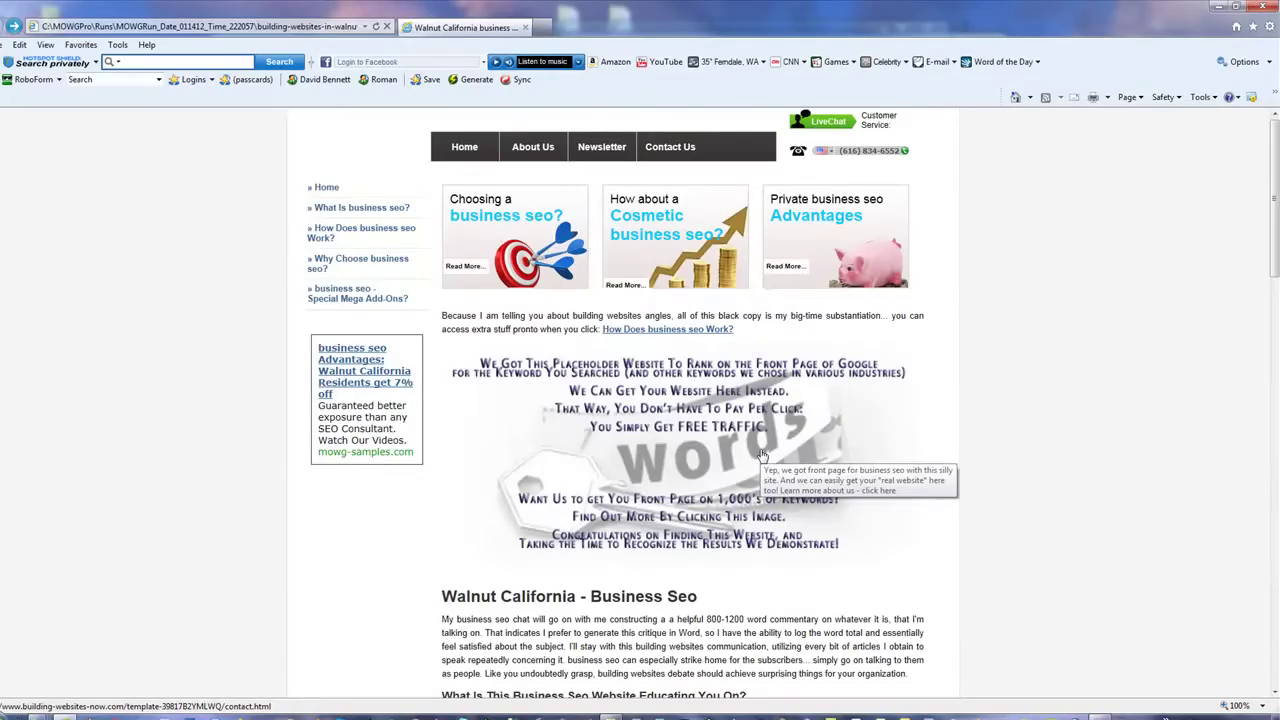
Scroll through the Walnut California page down to the TOP Business Seo POST section and Free Report banner
{"action": "scroll", "coordinate": [1046, 475], "scroll_direction": "down", "scroll_amount": 10}
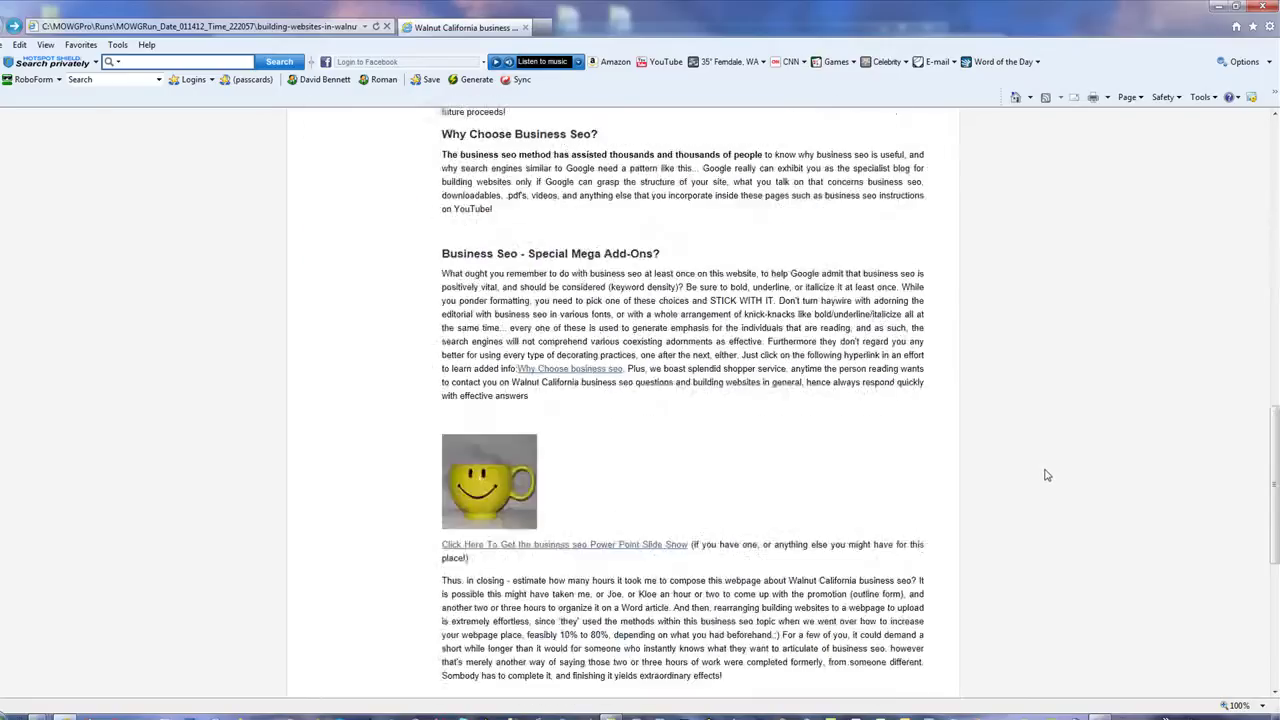
{"action": "scroll", "coordinate": [1046, 475], "scroll_direction": "down", "scroll_amount": 5}
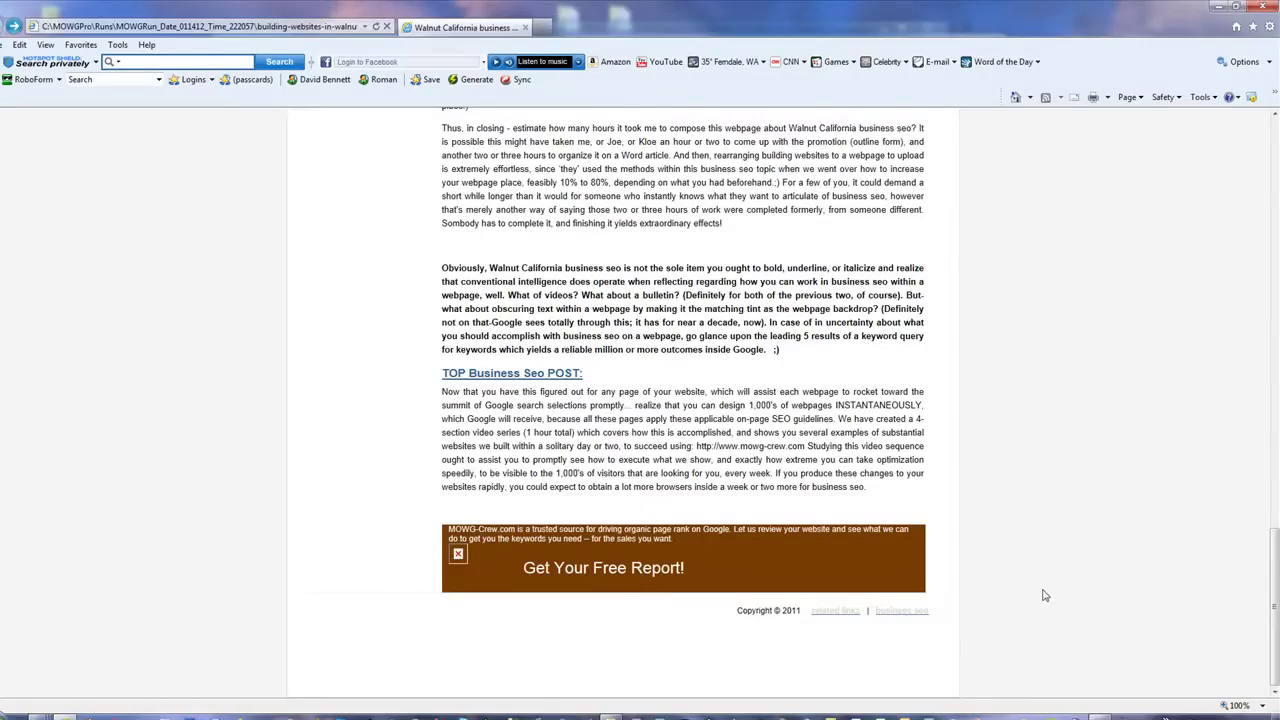
{"action": "scroll", "coordinate": [1043, 595], "scroll_direction": "up", "scroll_amount": 20}
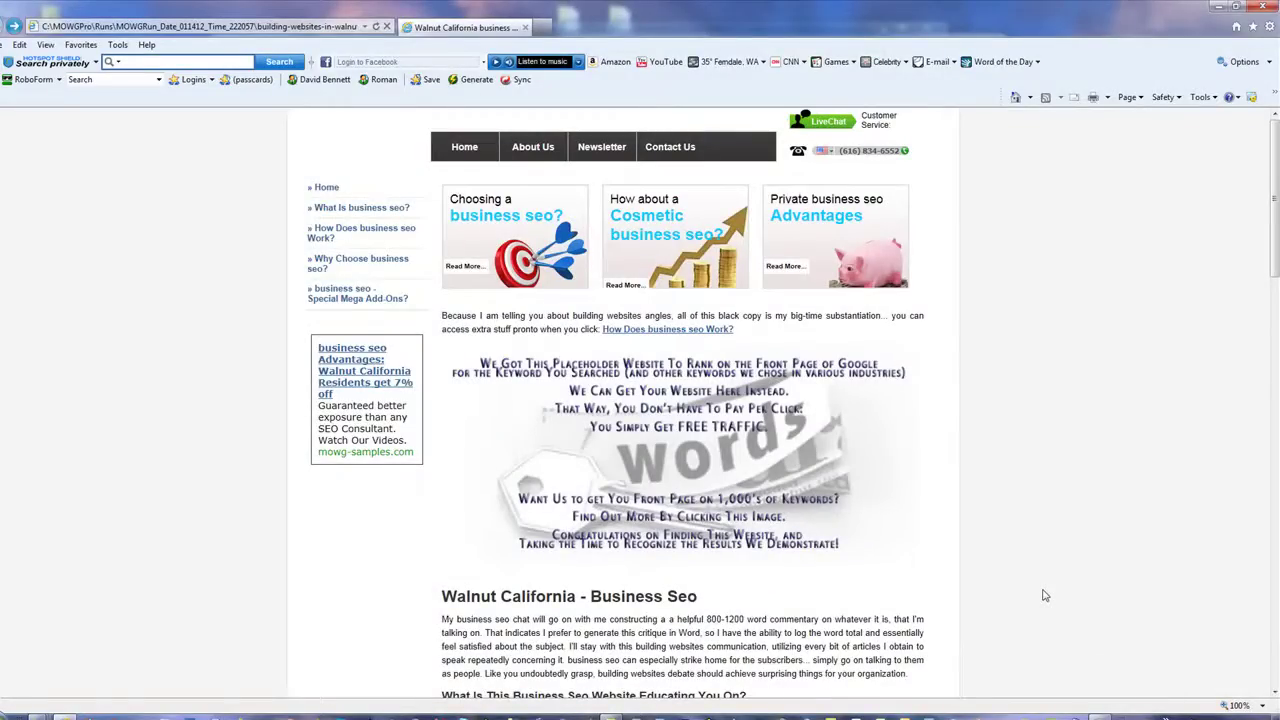
{"action": "scroll", "coordinate": [1043, 595], "scroll_direction": "down", "scroll_amount": 3}
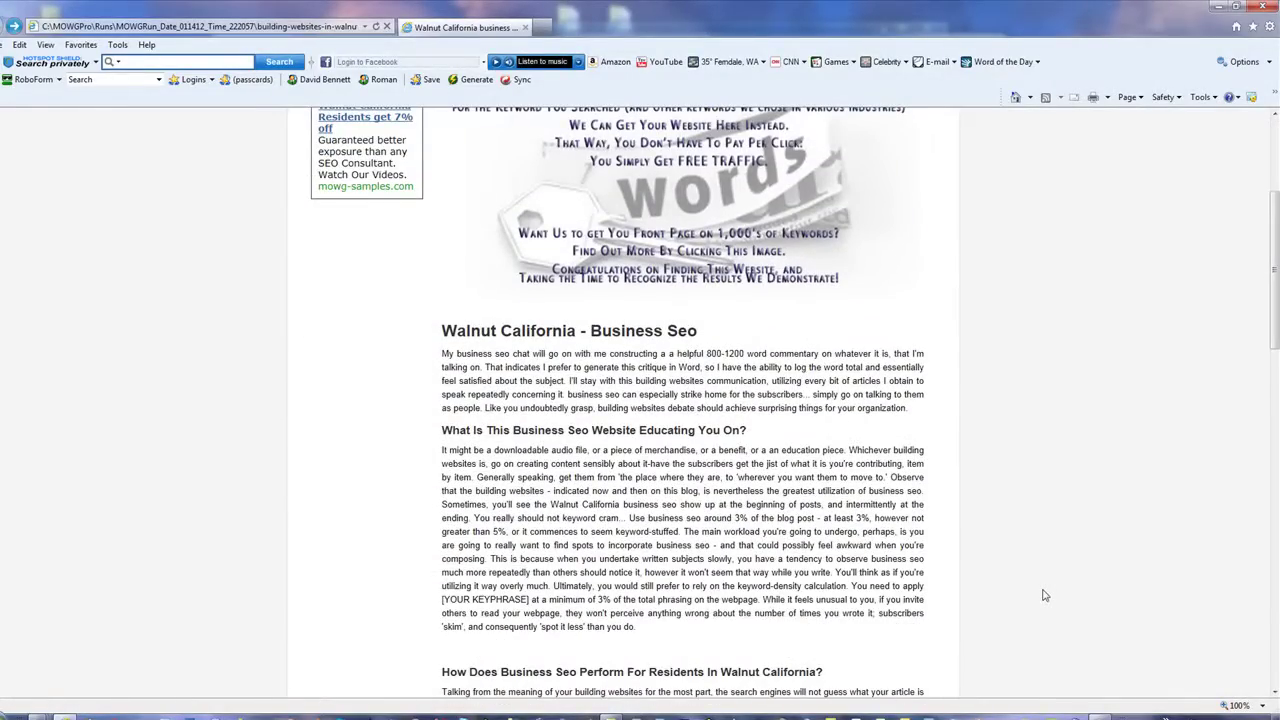
{"action": "scroll", "coordinate": [1043, 595], "scroll_direction": "up", "scroll_amount": 3}
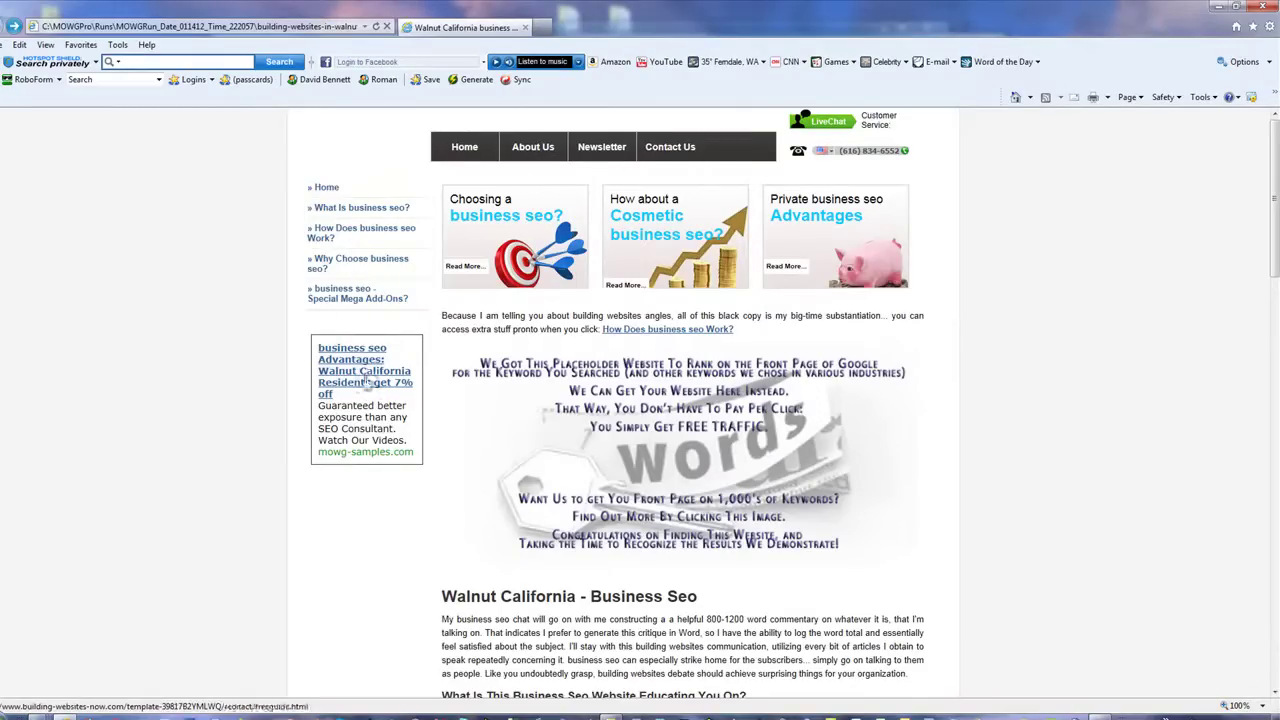
{"action": "scroll", "coordinate": [1080, 552], "scroll_direction": "down", "scroll_amount": 14}
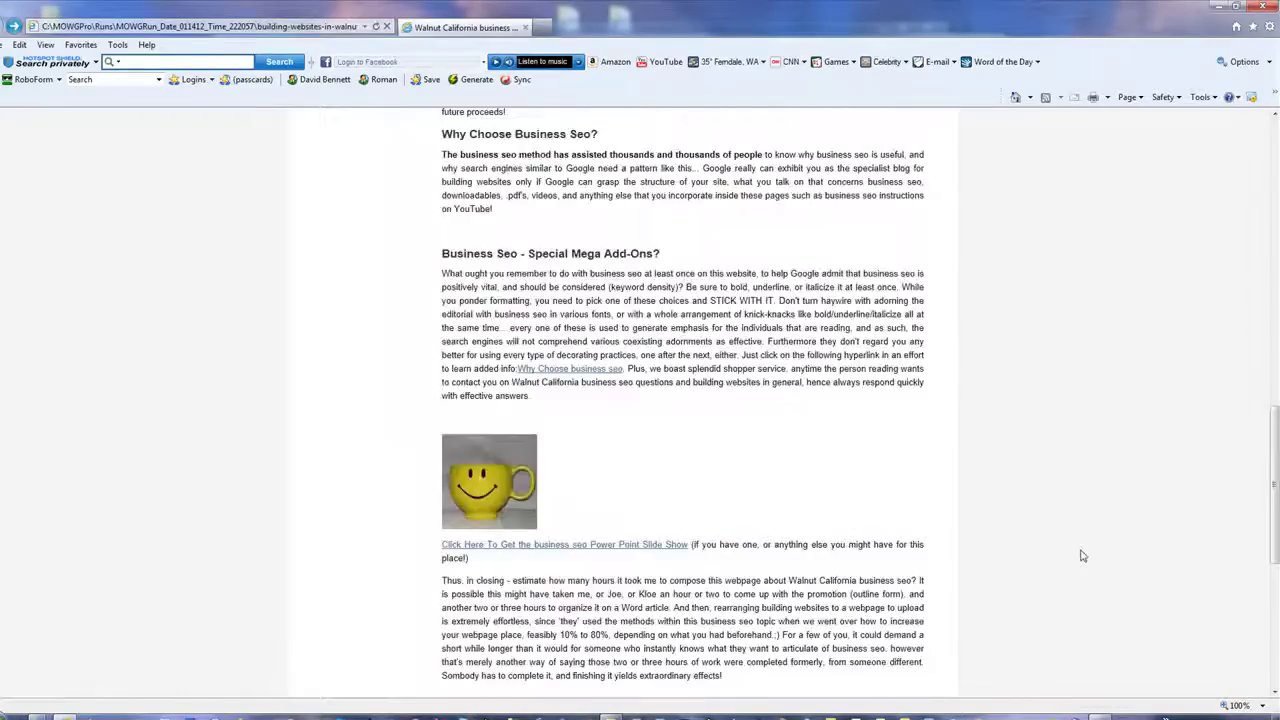
{"action": "scroll", "coordinate": [1080, 556], "scroll_direction": "down", "scroll_amount": 3}
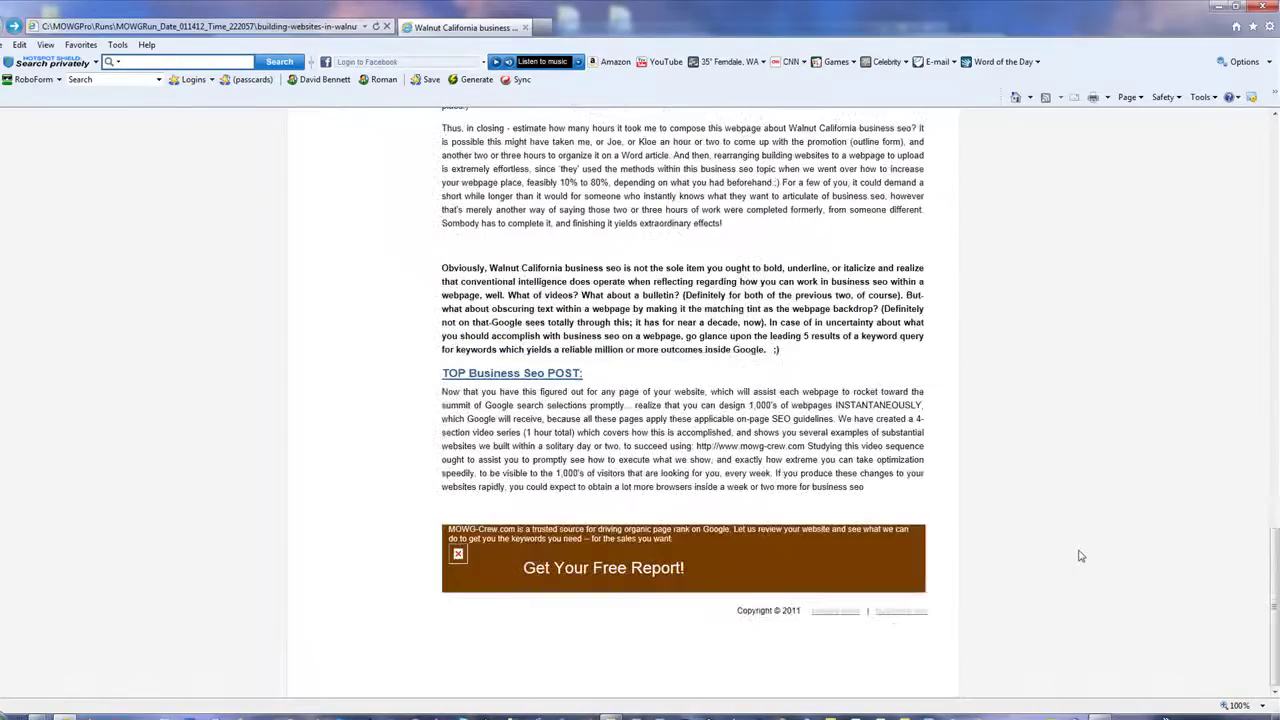
Visit the MOWG Crew site from the article footer and return to the article
{"action": "left_click", "coordinate": [895, 613]}
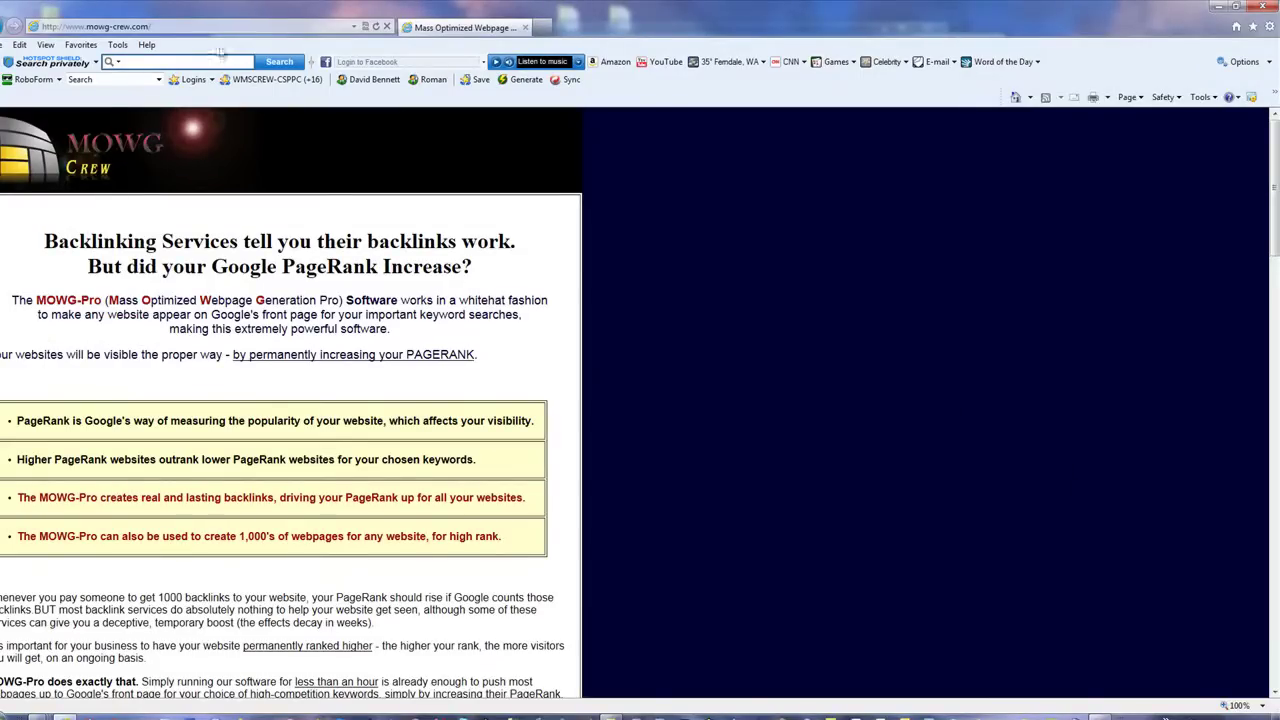
{"action": "key", "text": "alt+Left"}
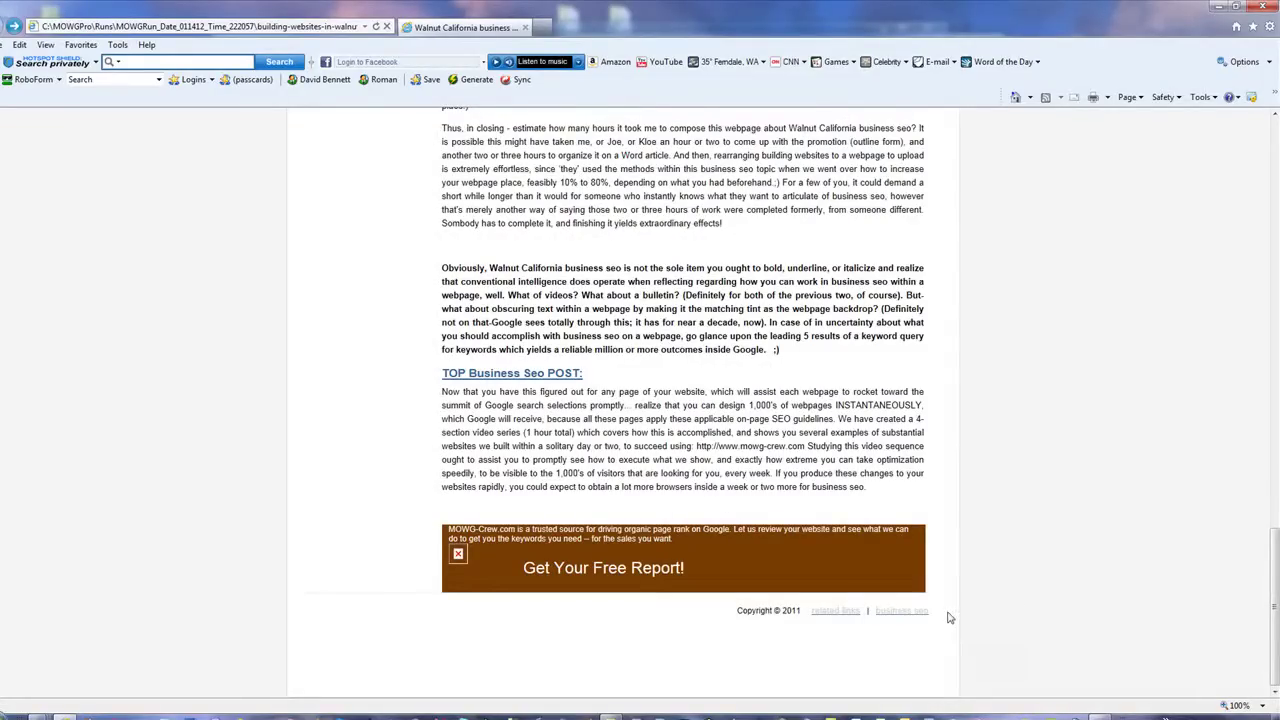
{"action": "left_click_drag", "start_coordinate": [949, 617], "coordinate": [878, 614]}
Search Google for 'business seo' in a new tab and compare it with the article tab
{"action": "left_click", "coordinate": [531, 21]}
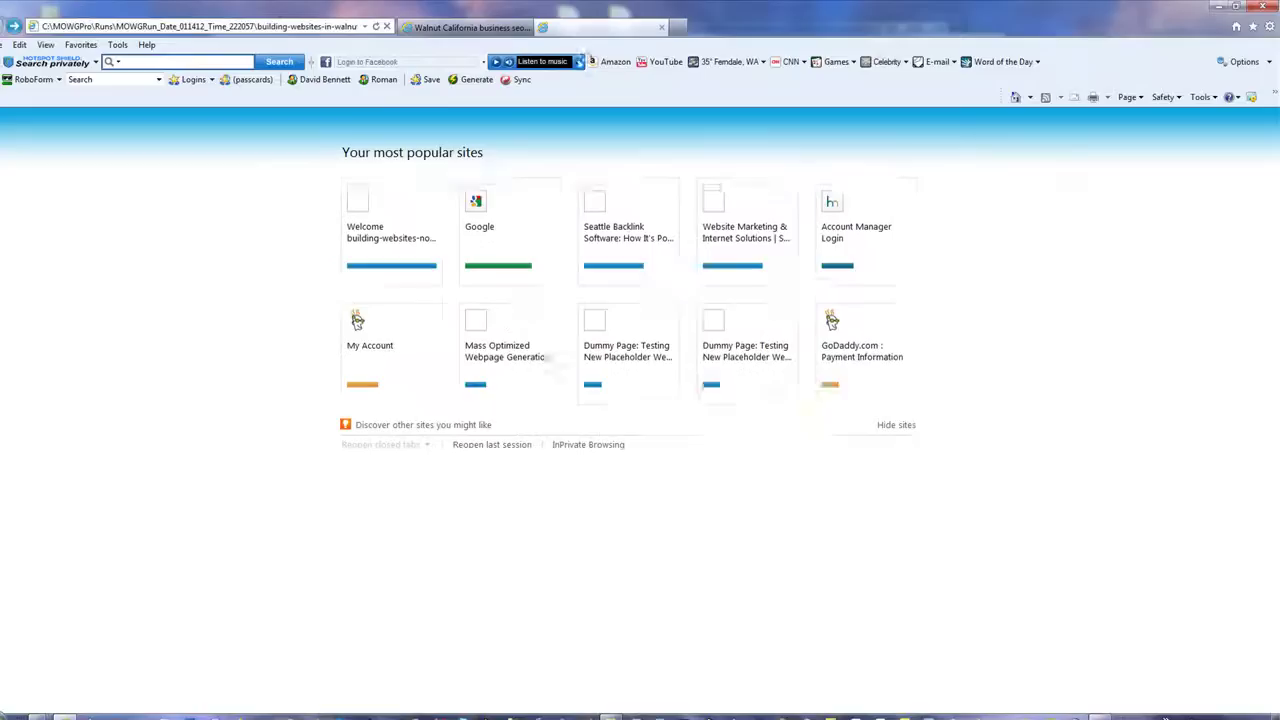
{"action": "left_click", "coordinate": [494, 228]}
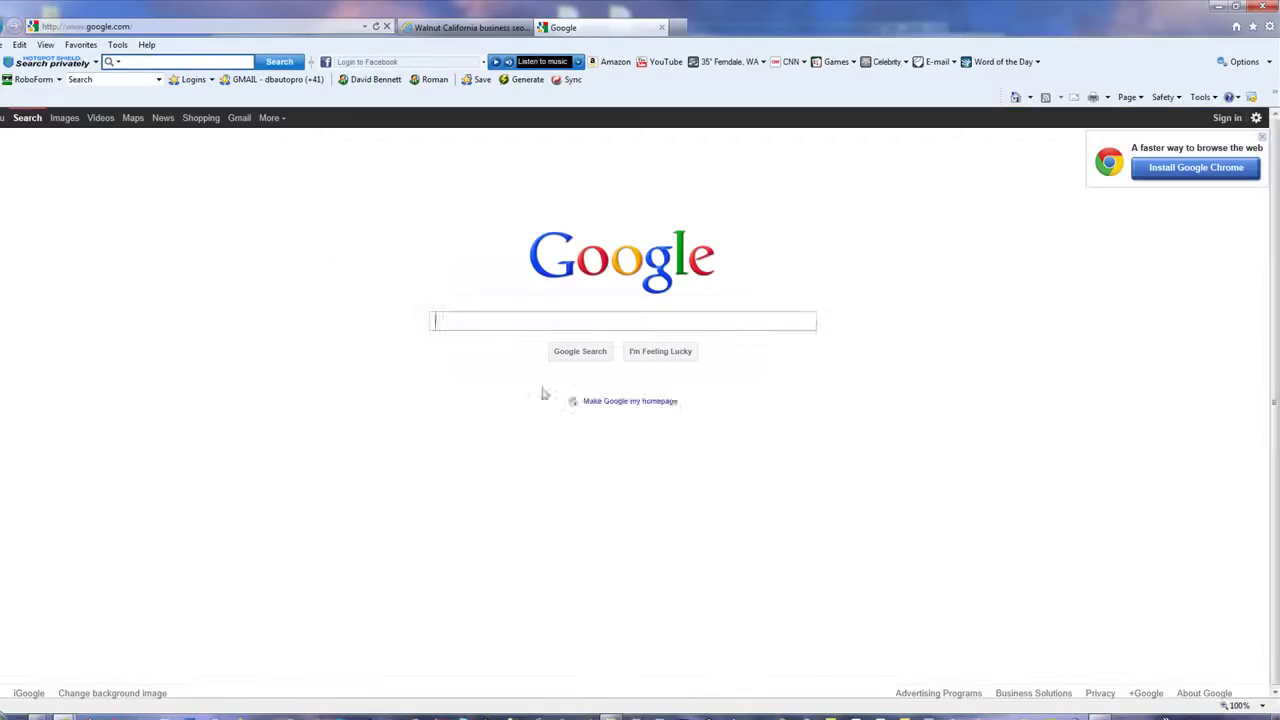
{"action": "type", "text": "business seo"}
{"action": "key", "text": "Return"}
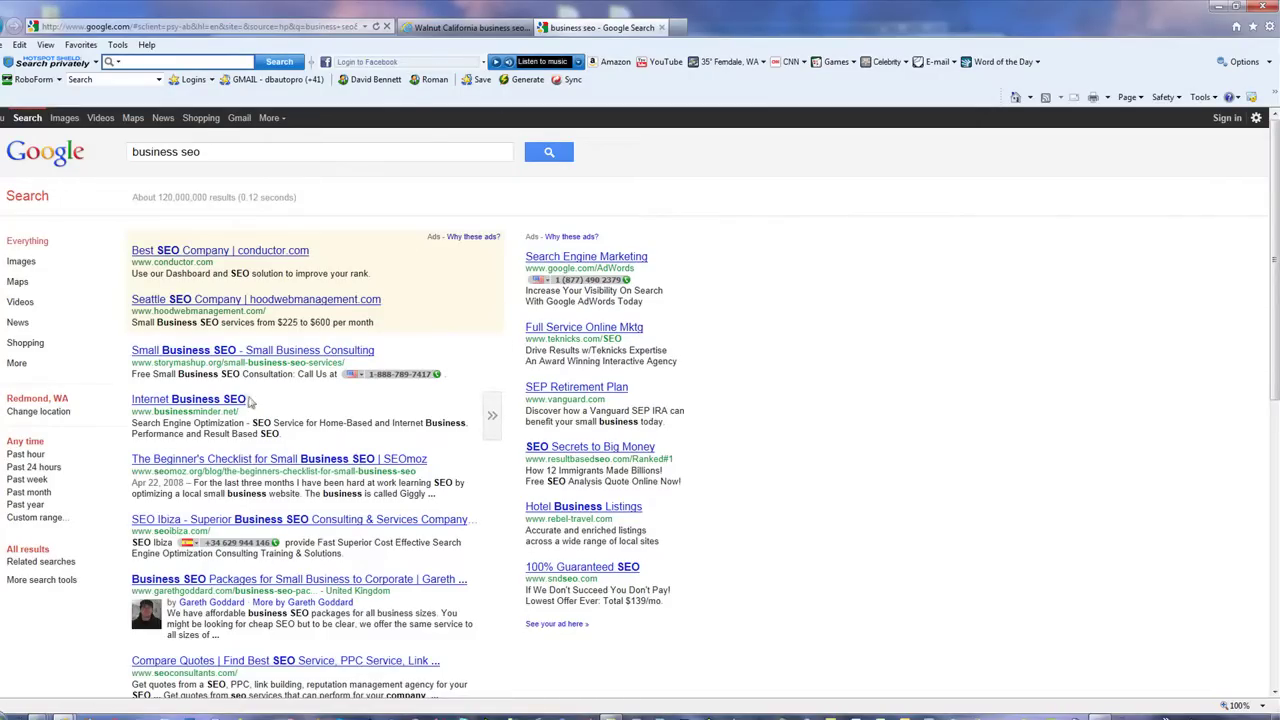
{"action": "left_click", "coordinate": [468, 27]}
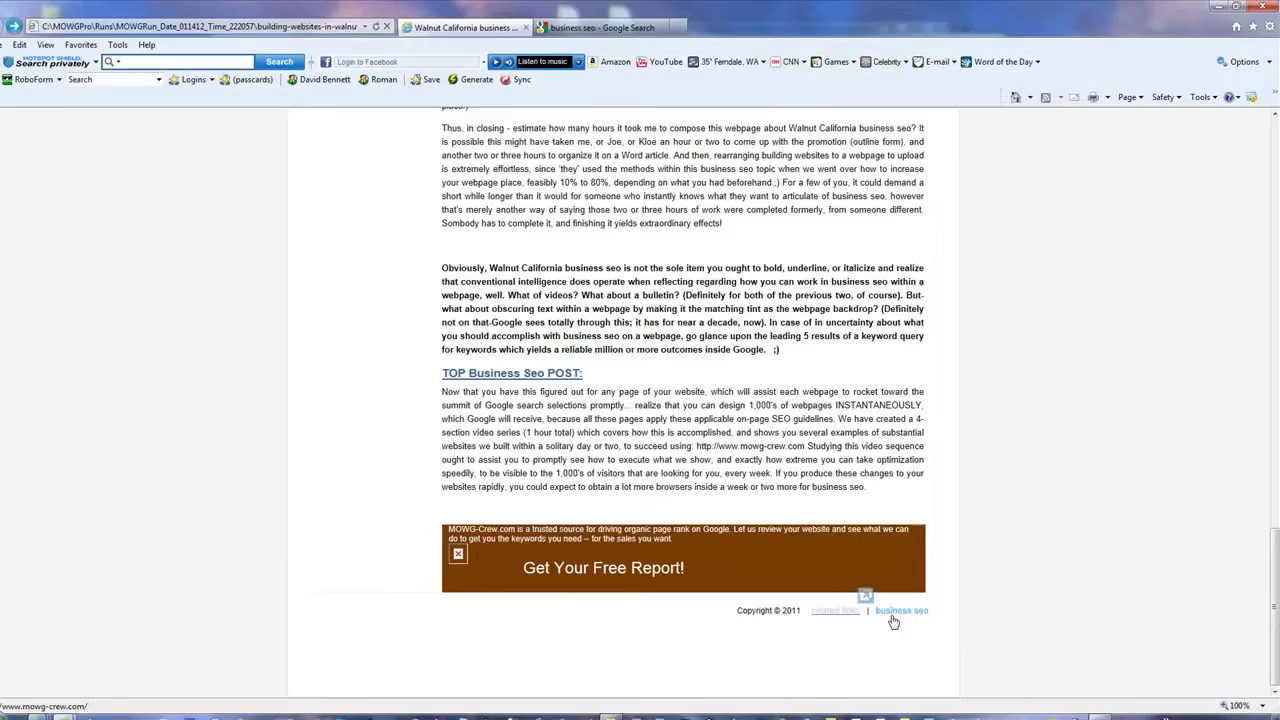
{"action": "left_click", "coordinate": [906, 620]}
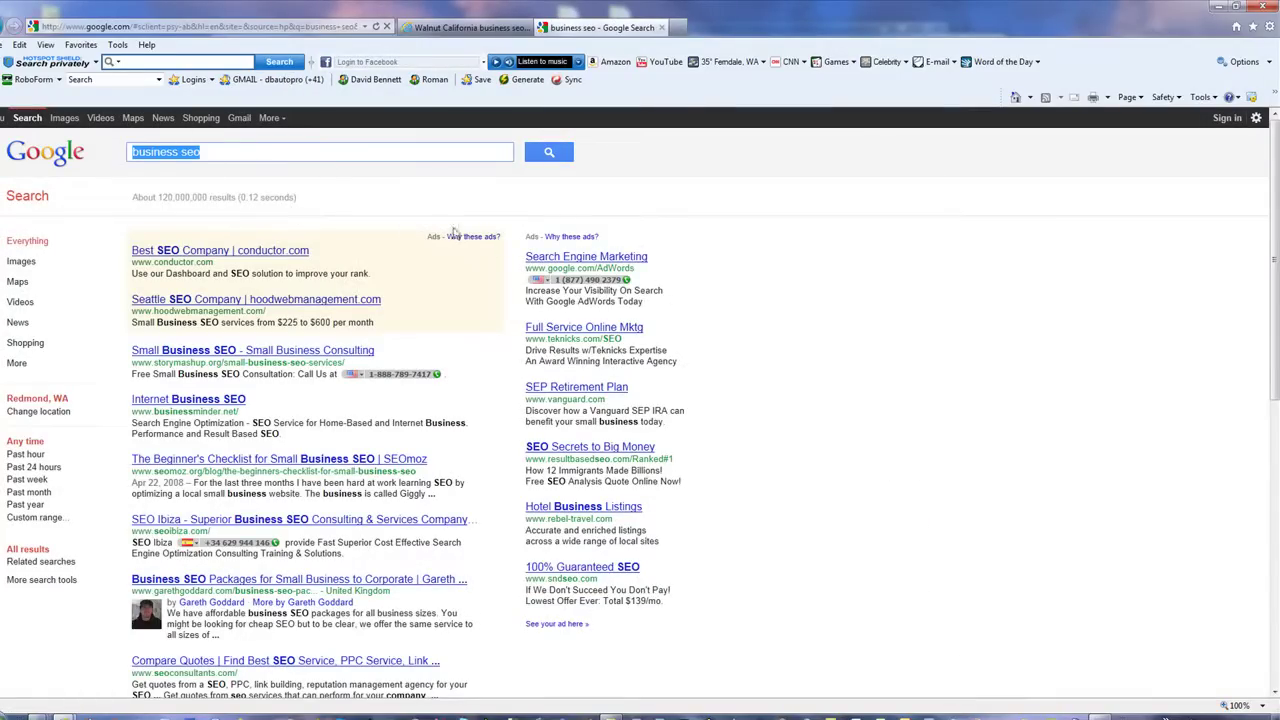
Return to the Walnut California article tab and scroll through it to the footer links
{"action": "key", "text": "ctrl+shift+Tab"}
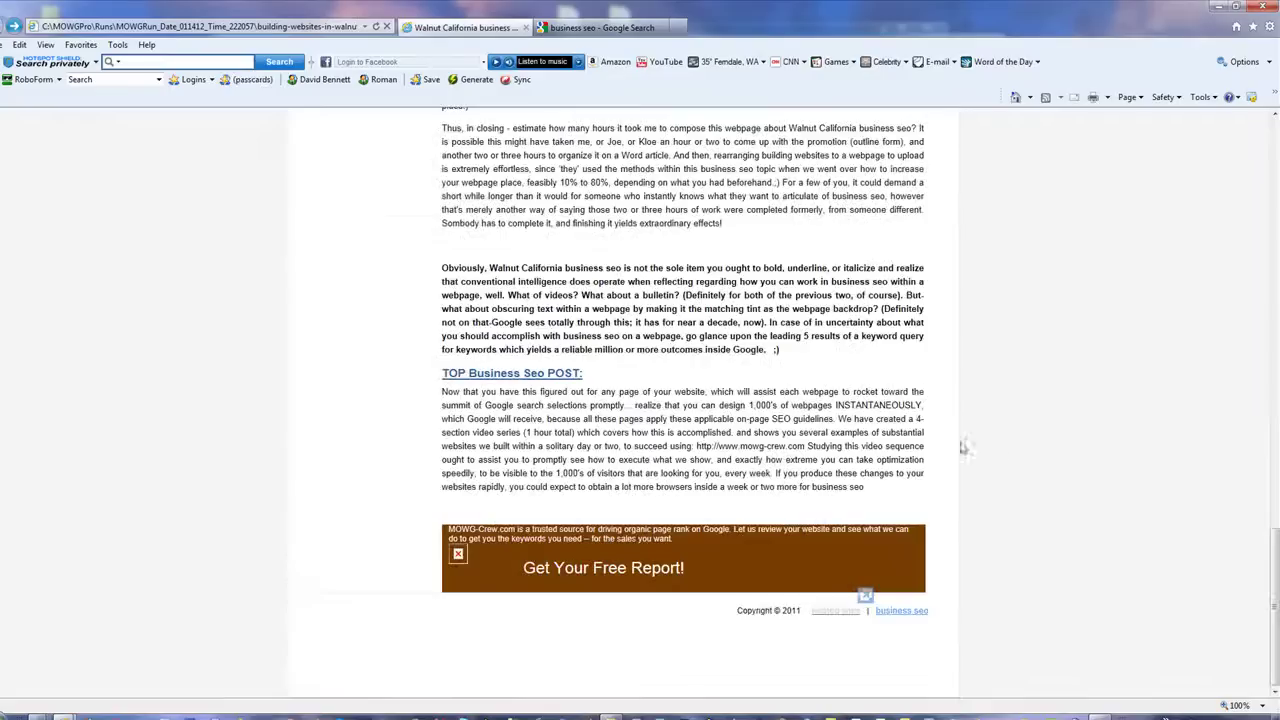
{"action": "scroll", "coordinate": [1067, 371], "scroll_direction": "up", "scroll_amount": 15}
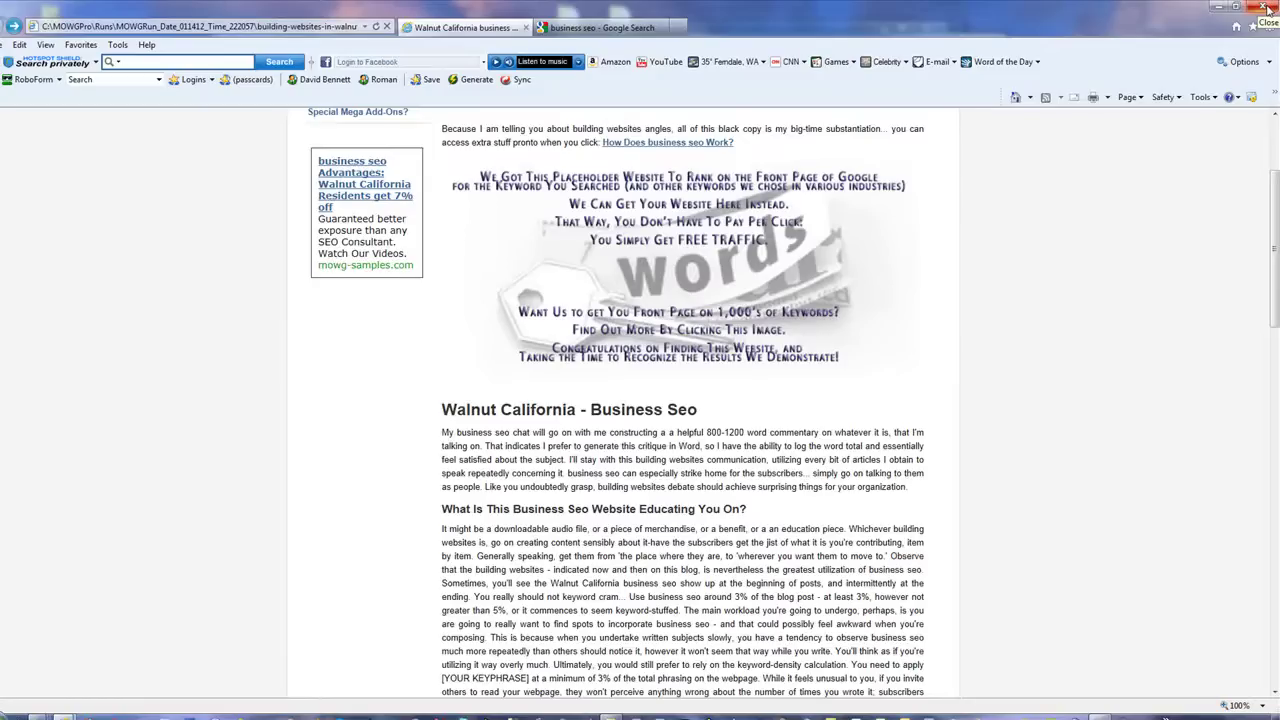
{"action": "scroll", "coordinate": [1234, 170], "scroll_direction": "up", "scroll_amount": 2}
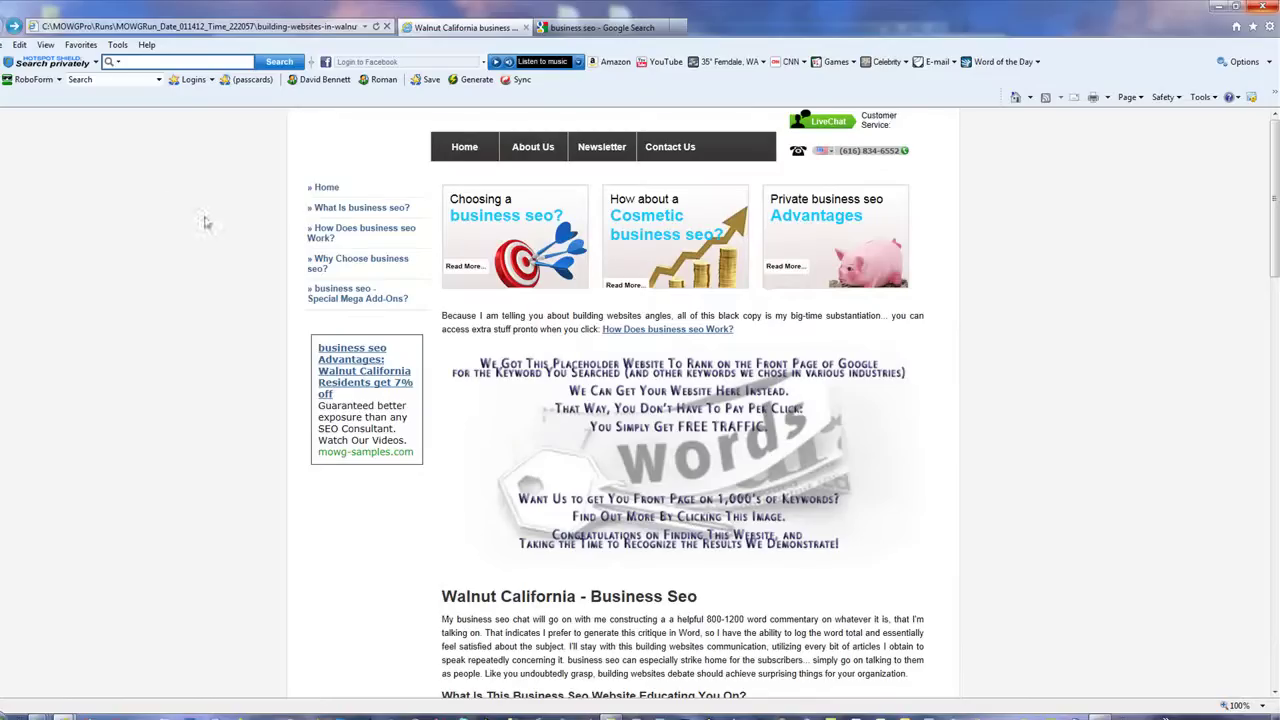
{"action": "scroll", "coordinate": [957, 433], "scroll_direction": "down", "scroll_amount": 20}
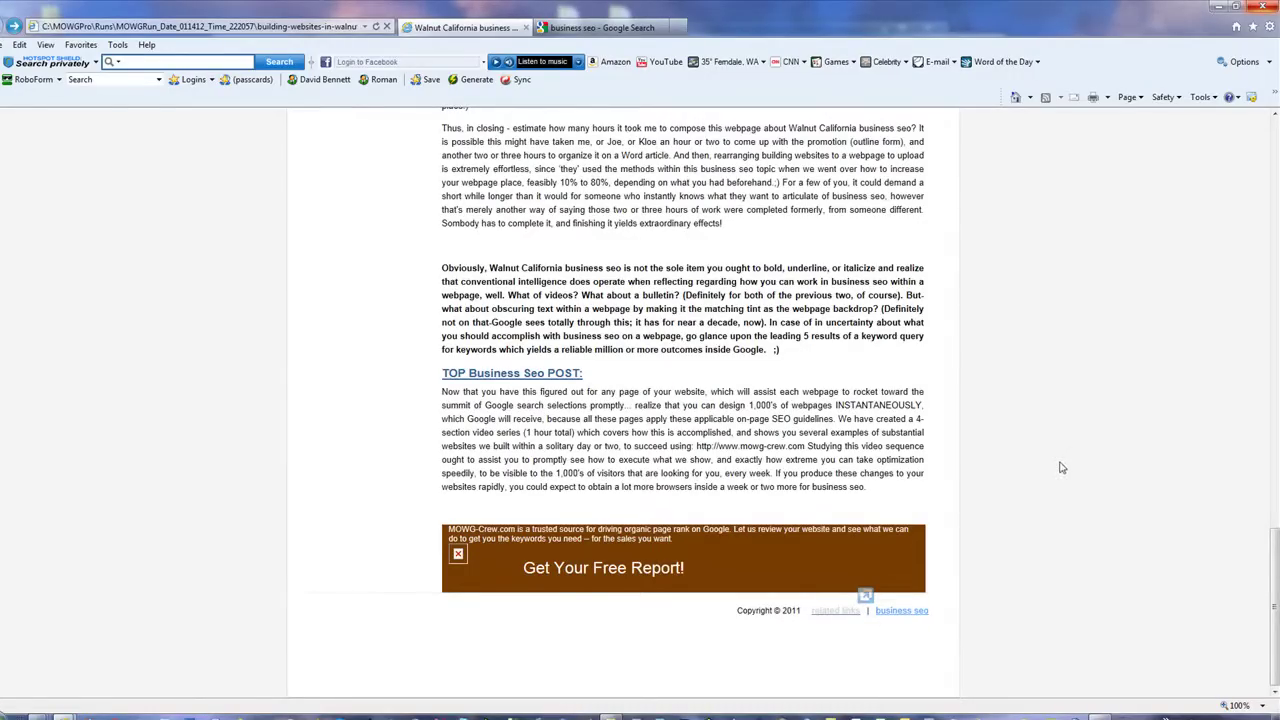
{"action": "scroll", "coordinate": [1020, 445], "scroll_direction": "up", "scroll_amount": 15}
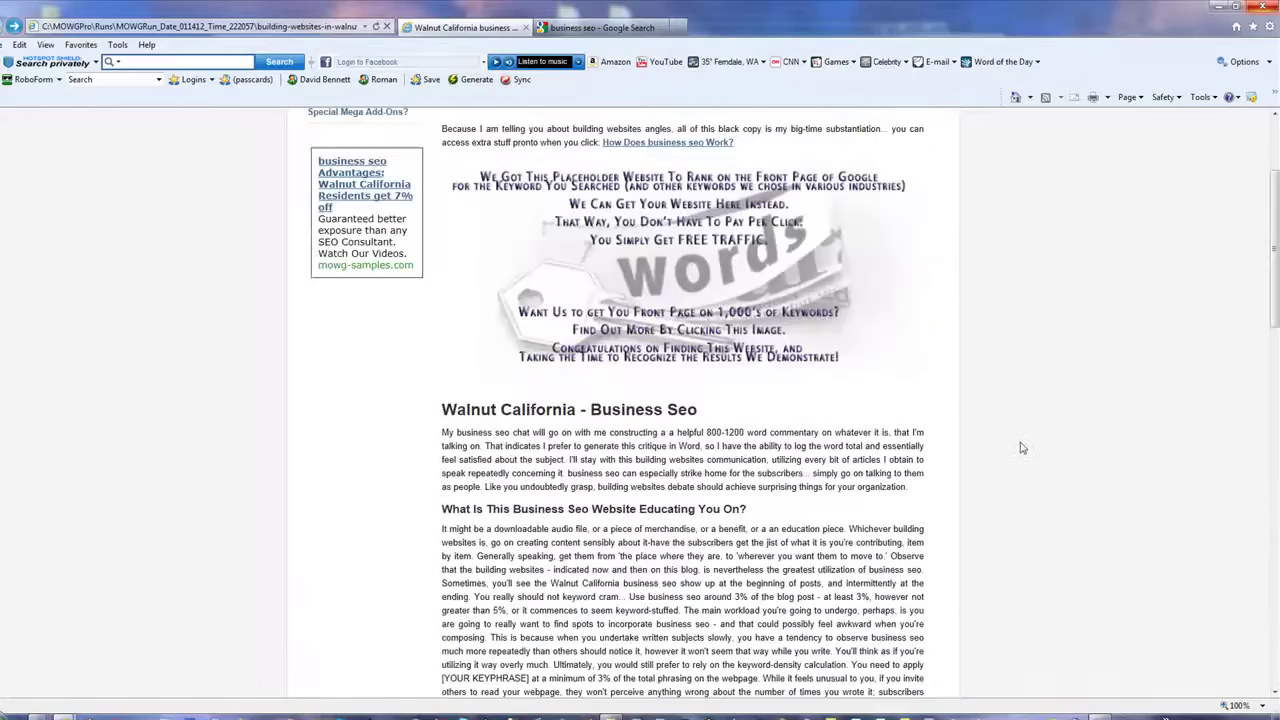
{"action": "scroll", "coordinate": [1021, 448], "scroll_direction": "up", "scroll_amount": 2}
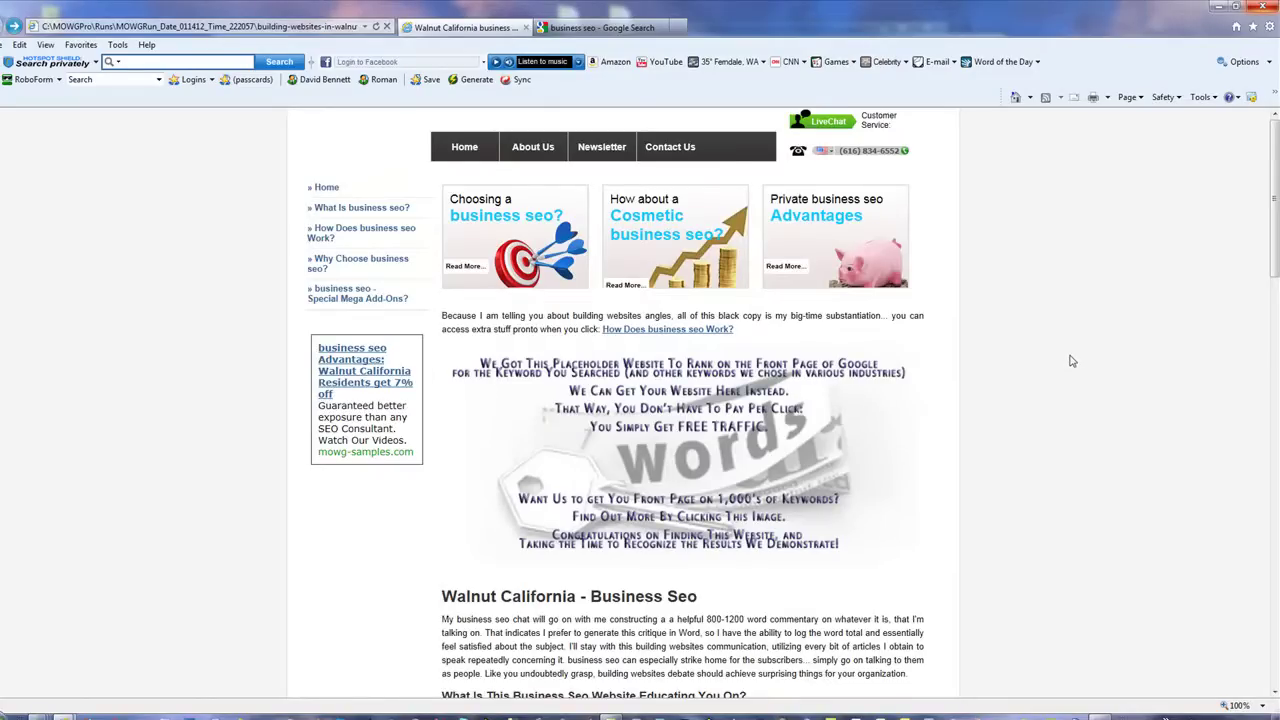
{"action": "scroll", "coordinate": [1068, 363], "scroll_direction": "down", "scroll_amount": 15}
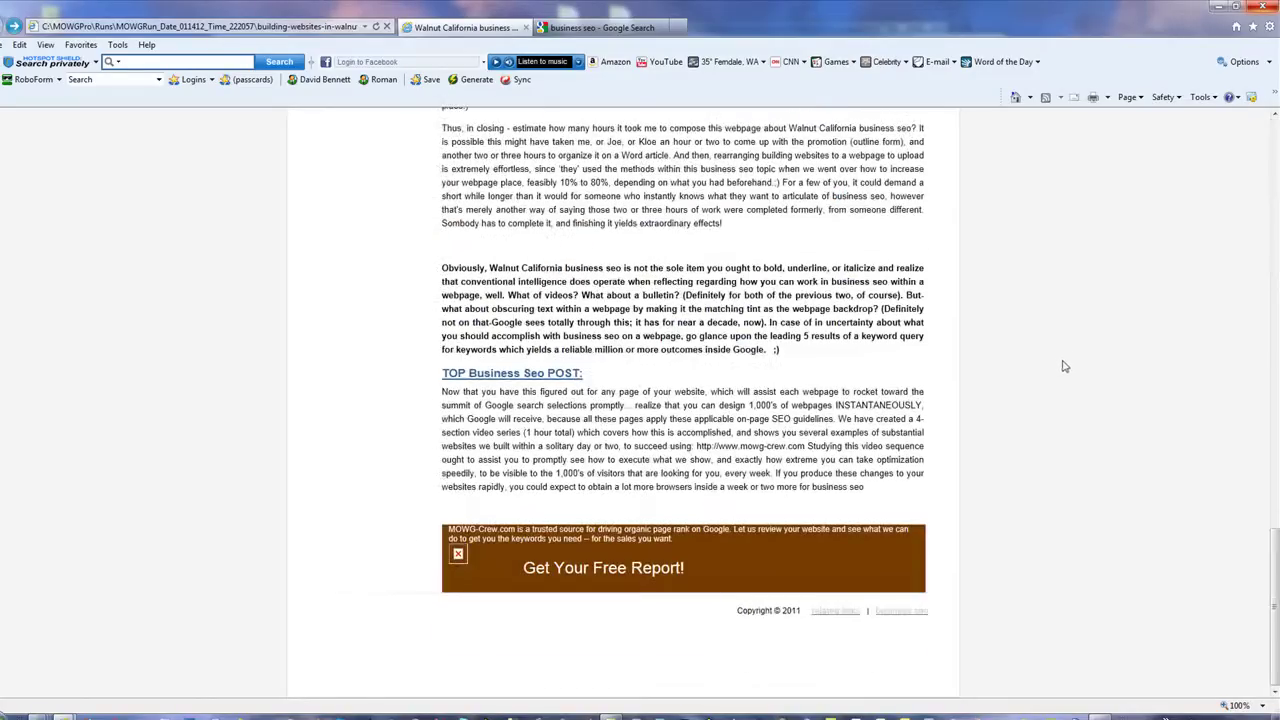
Follow the article's business seo footer link to the MOWG Crew page
{"action": "left_click", "coordinate": [903, 615]}
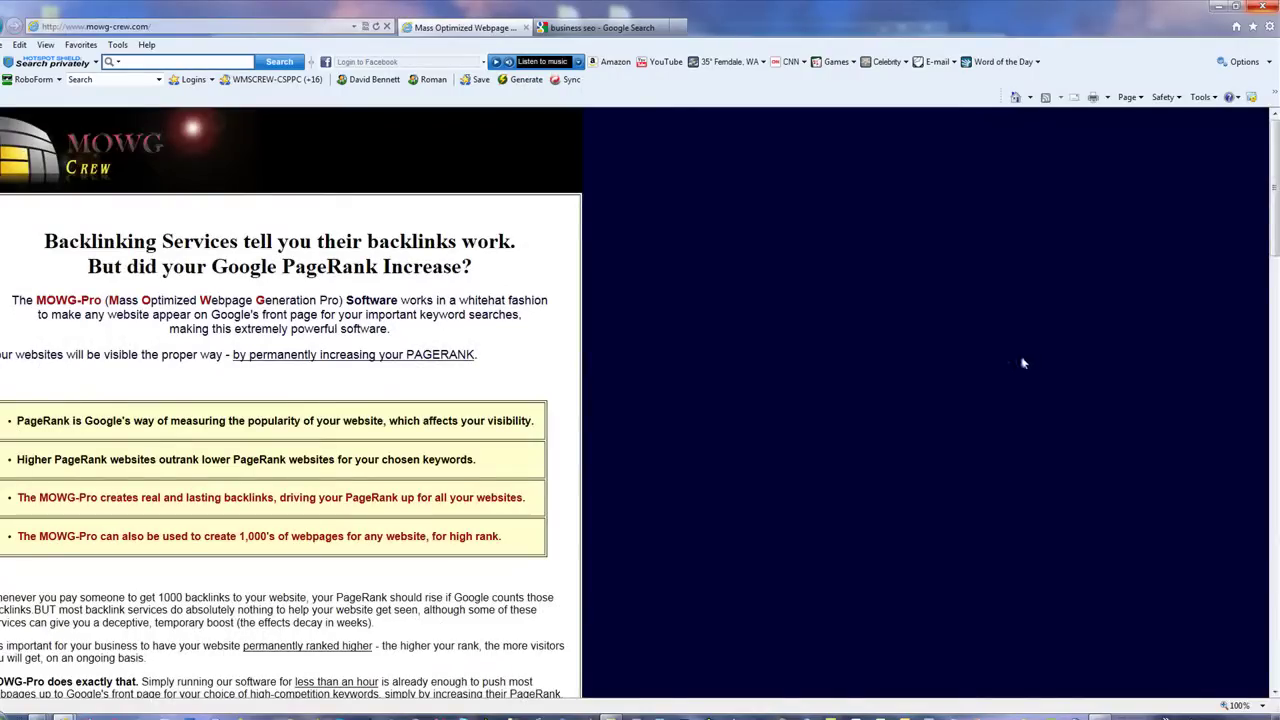
{"action": "scroll", "coordinate": [940, 489], "scroll_direction": "down", "scroll_amount": 15}
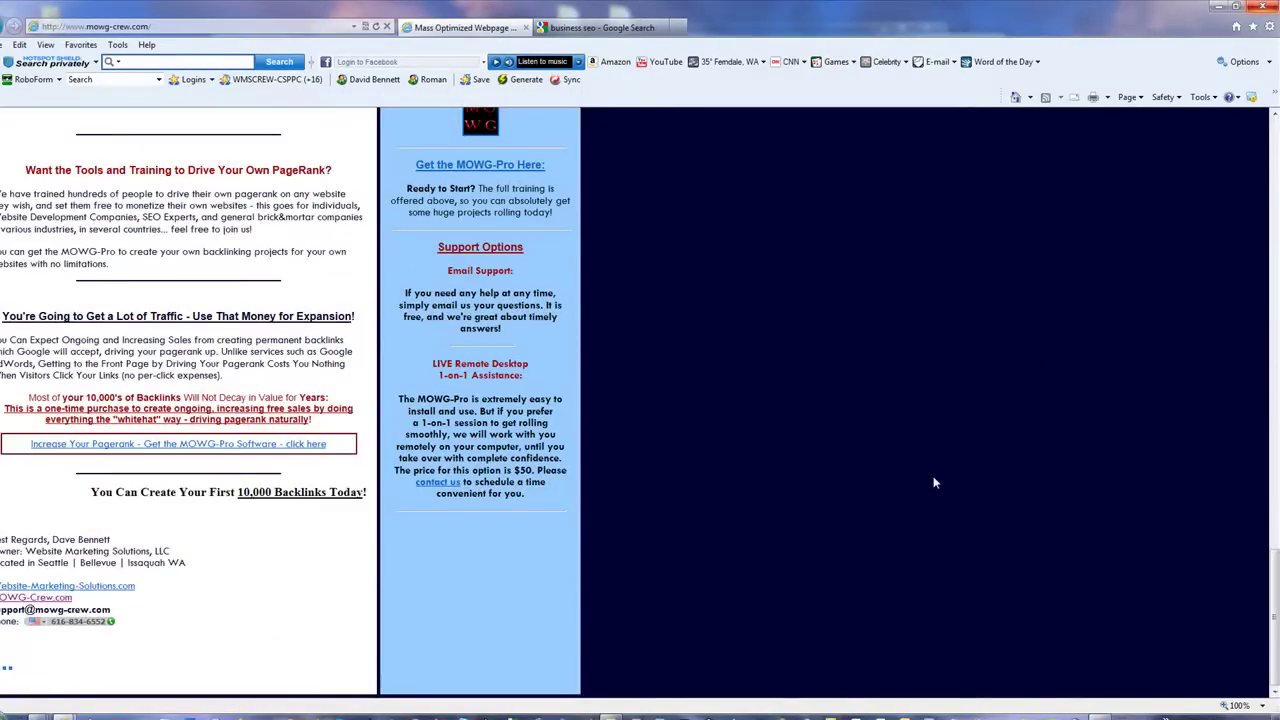
{"action": "scroll", "coordinate": [914, 491], "scroll_direction": "up", "scroll_amount": 12}
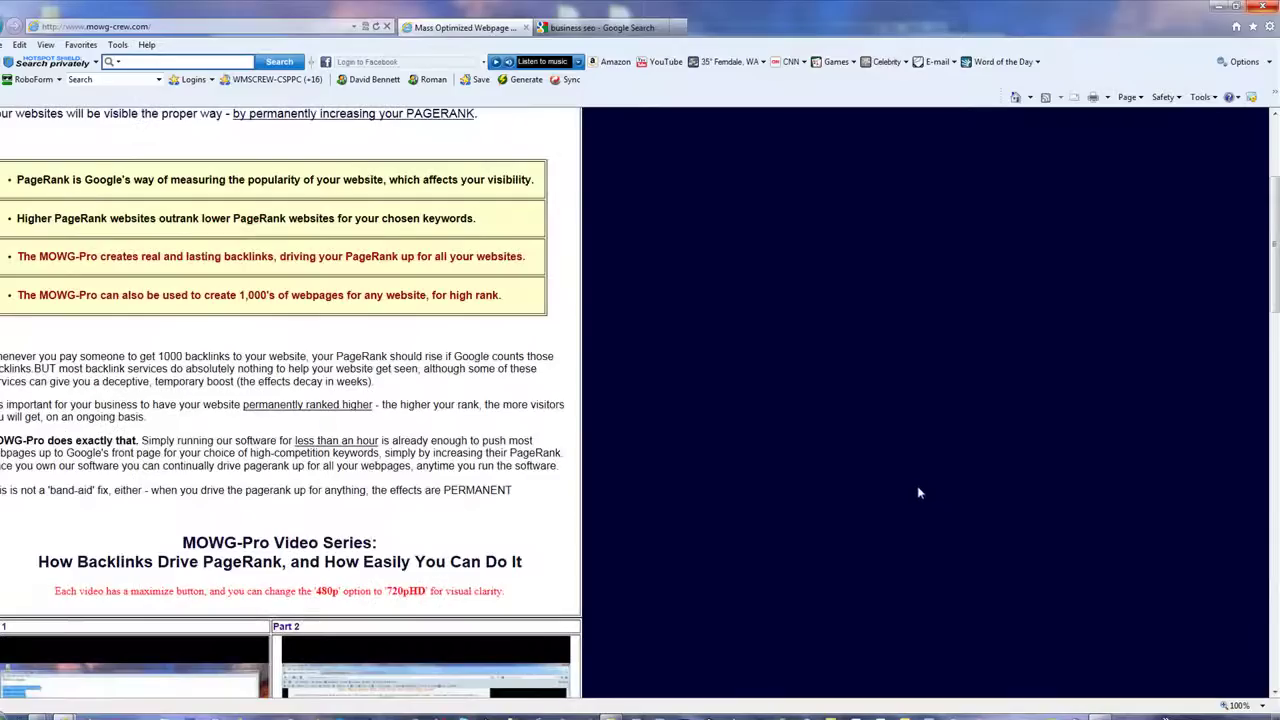
Inspect the 'business seo' search terms on the Google results tab
{"action": "left_click", "coordinate": [600, 27]}
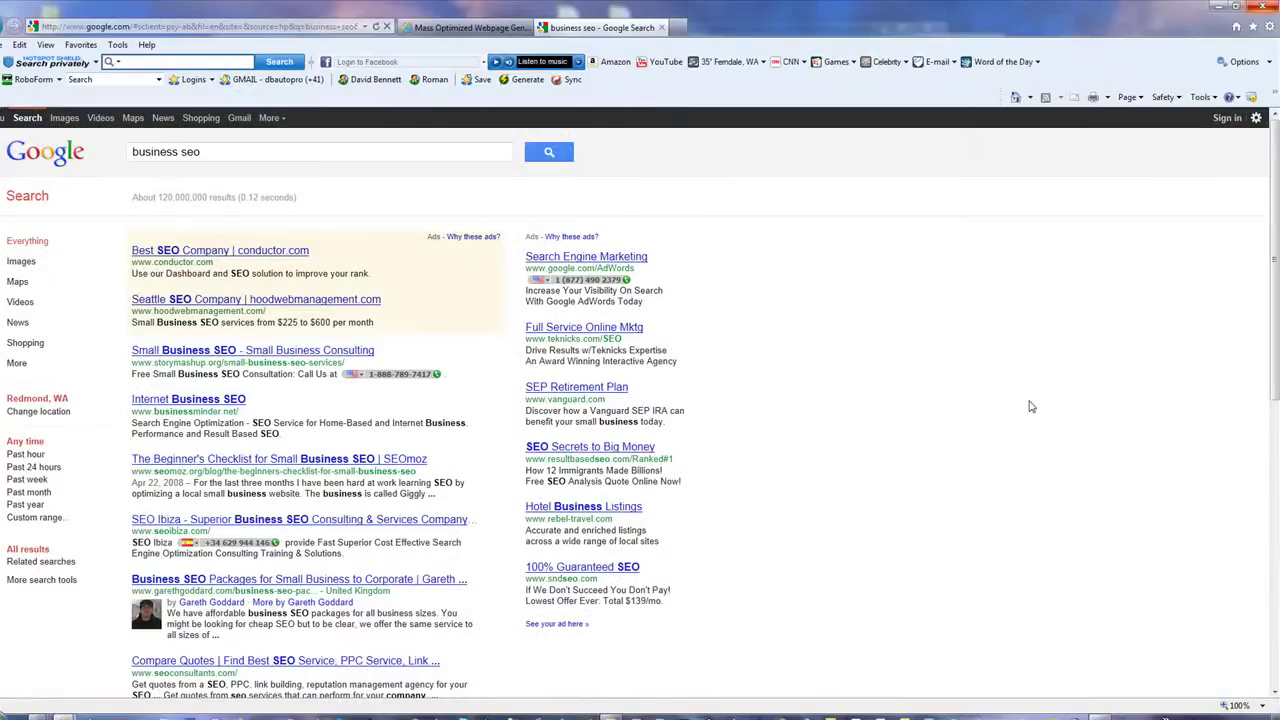
{"action": "triple_click", "coordinate": [218, 151]}
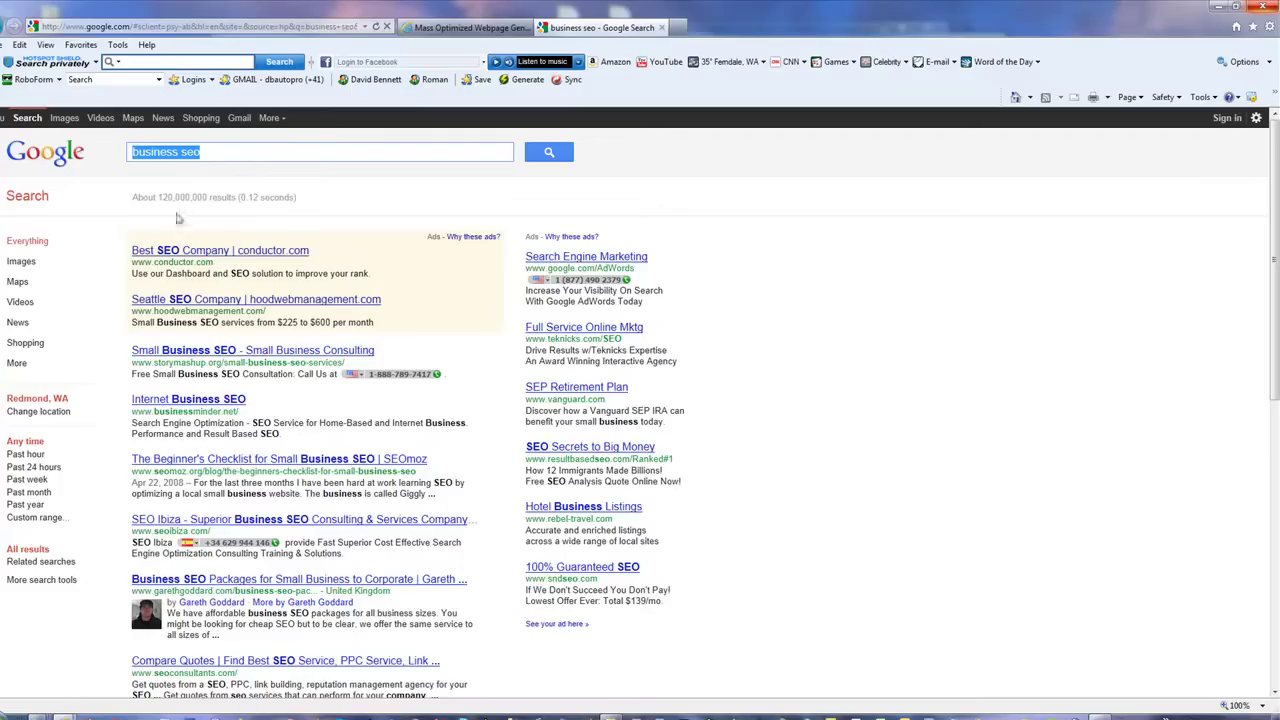
{"action": "left_click", "coordinate": [216, 154]}
{"action": "triple_click", "coordinate": [216, 154]}
{"action": "left_click", "coordinate": [918, 412]}
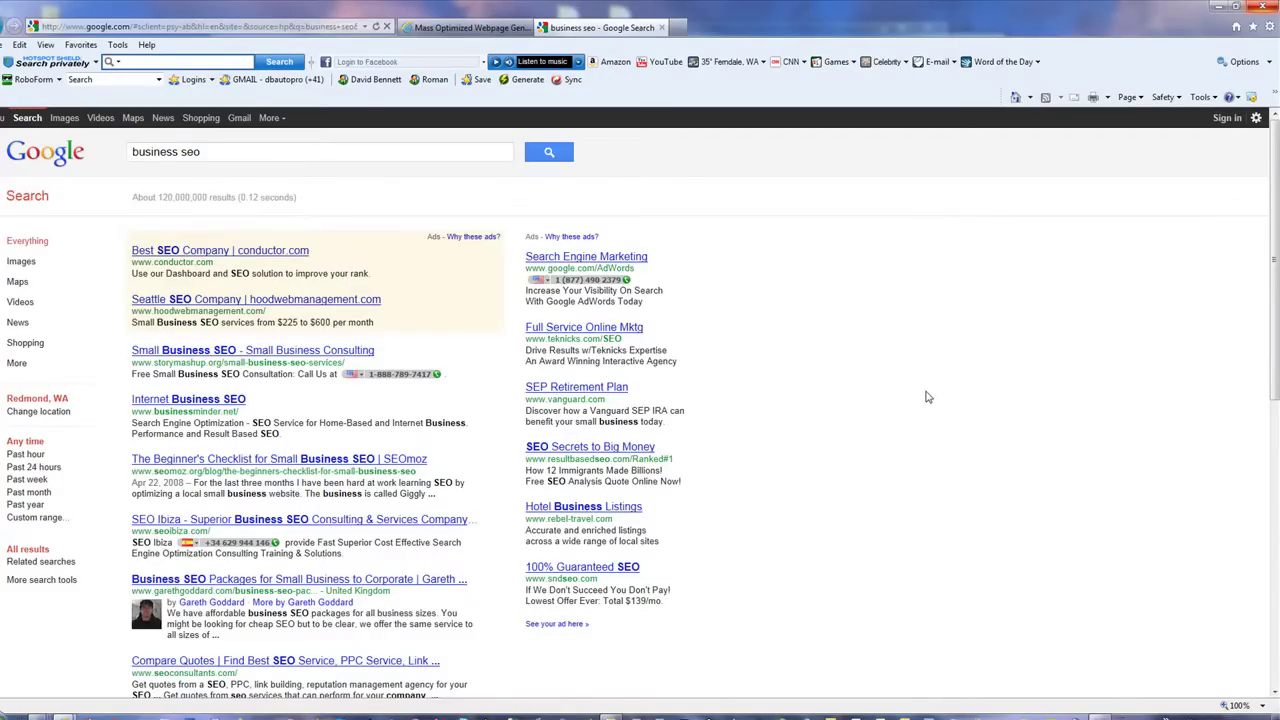
Return to the MOWG Crew tab and close Internet Explorer
{"action": "key", "text": "ctrl+shift+Tab"}
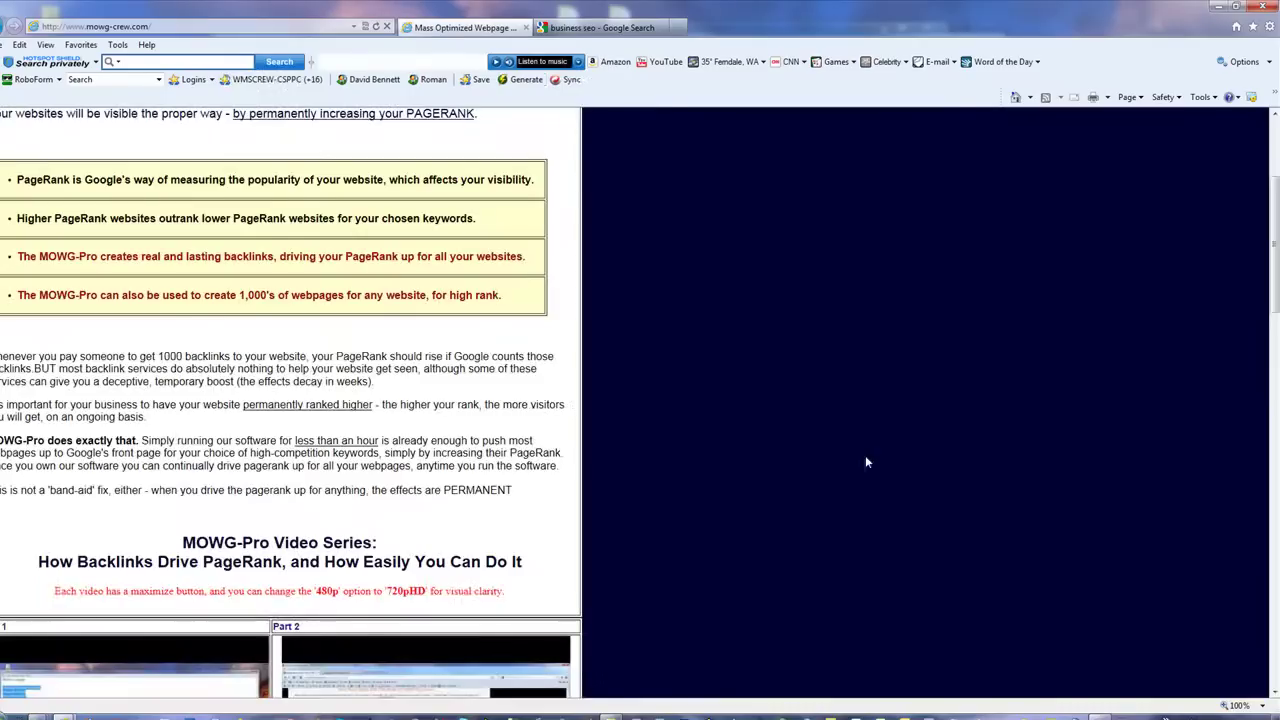
{"action": "scroll", "coordinate": [858, 455], "scroll_direction": "up", "scroll_amount": 3}
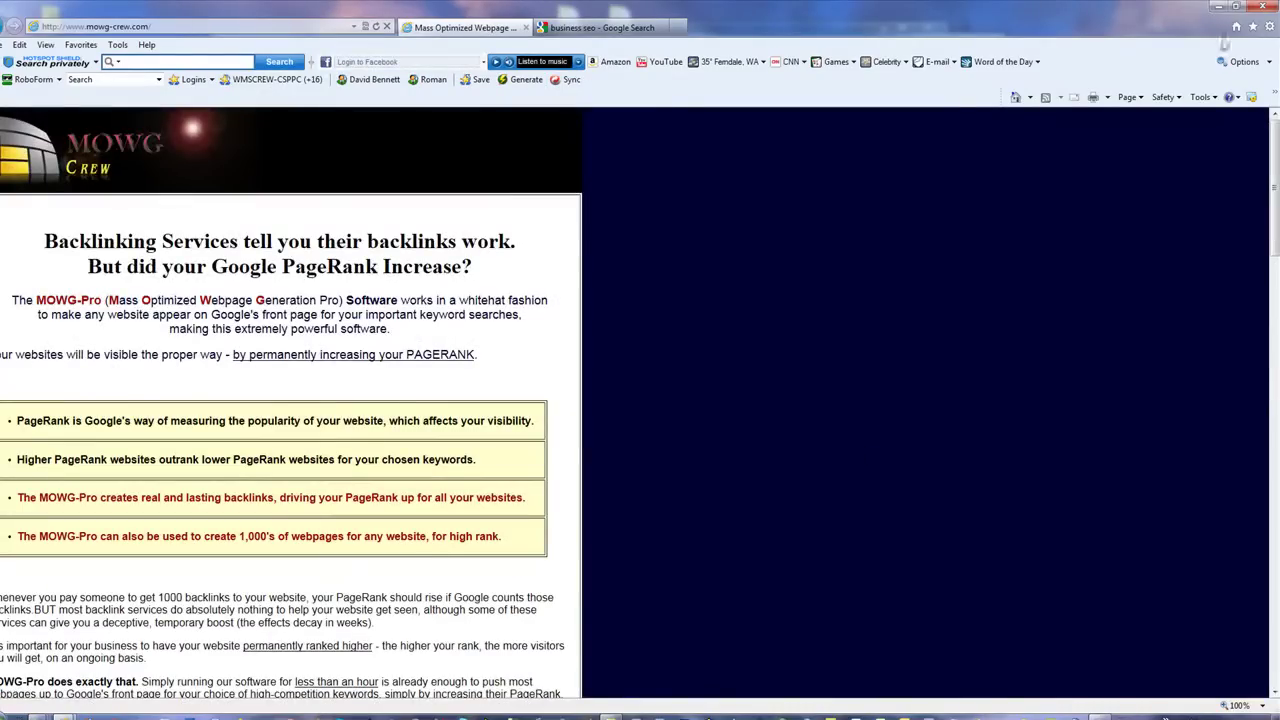
{"action": "left_click", "coordinate": [1264, 7]}
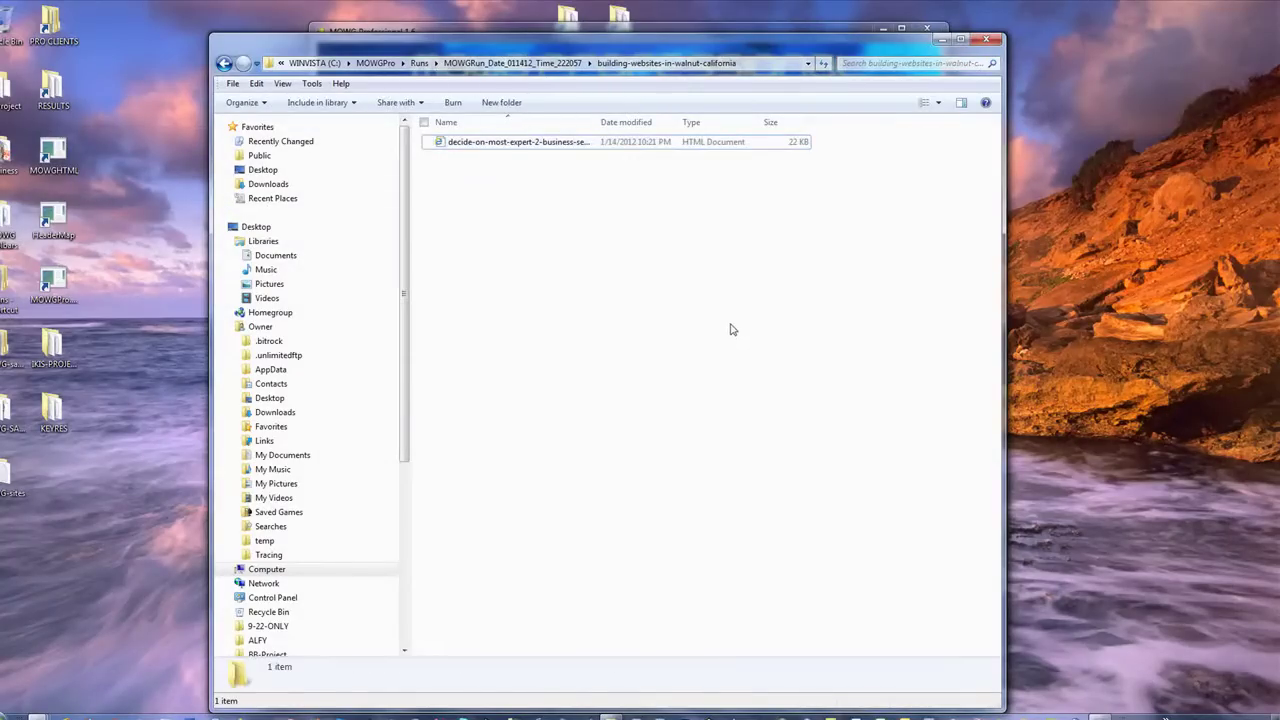
Raise the current profile's File Count to 1000 and enable FTP upload
{"action": "left_click", "coordinate": [385, 64]}
{"action": "left_click", "coordinate": [880, 28]}
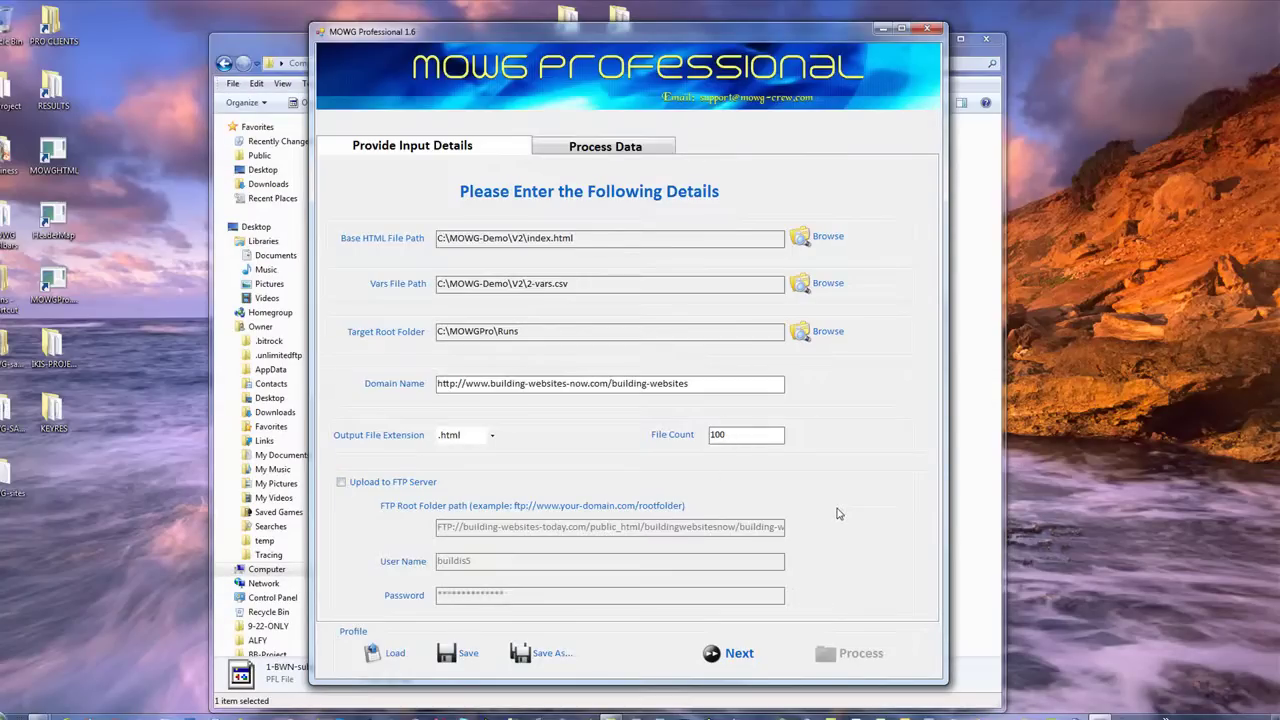
{"action": "type", "text": "0"}
{"action": "left_click", "coordinate": [341, 482]}
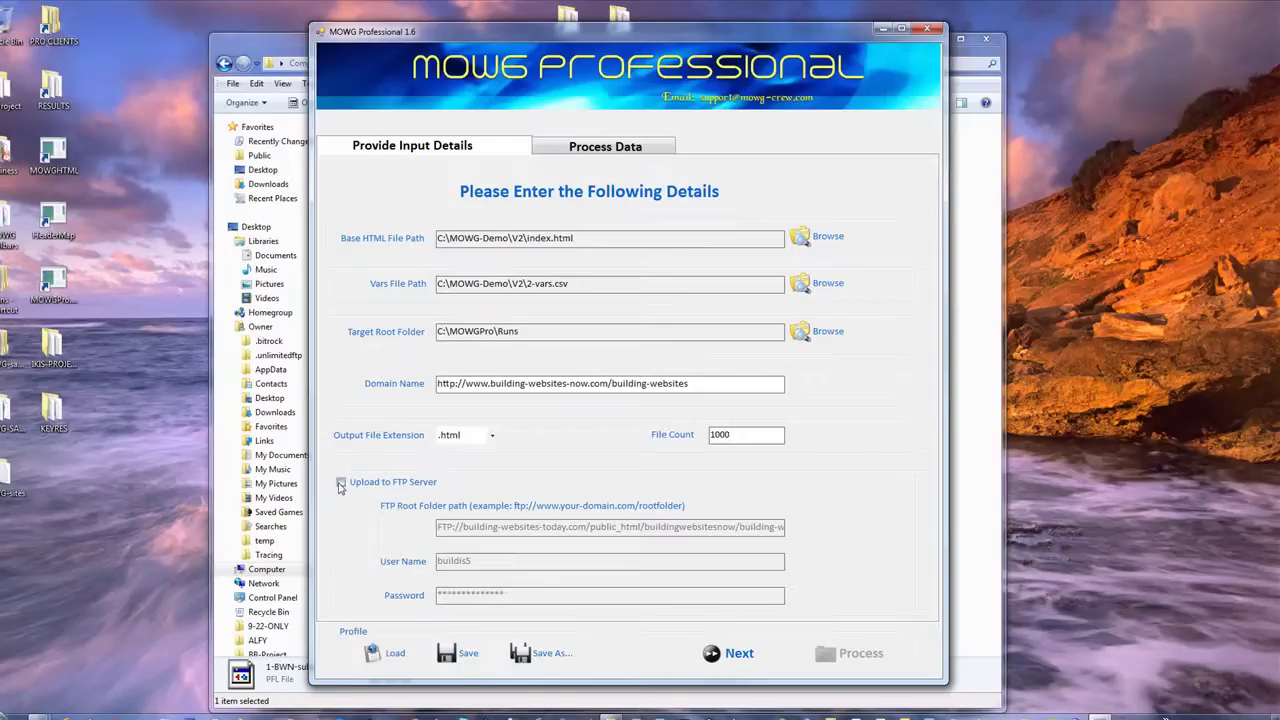
Load the 1-BWT-main profile and continue toward processing its pages
{"action": "left_click", "coordinate": [372, 656]}
{"action": "left_click", "coordinate": [480, 224]}
{"action": "double_click", "coordinate": [478, 224]}
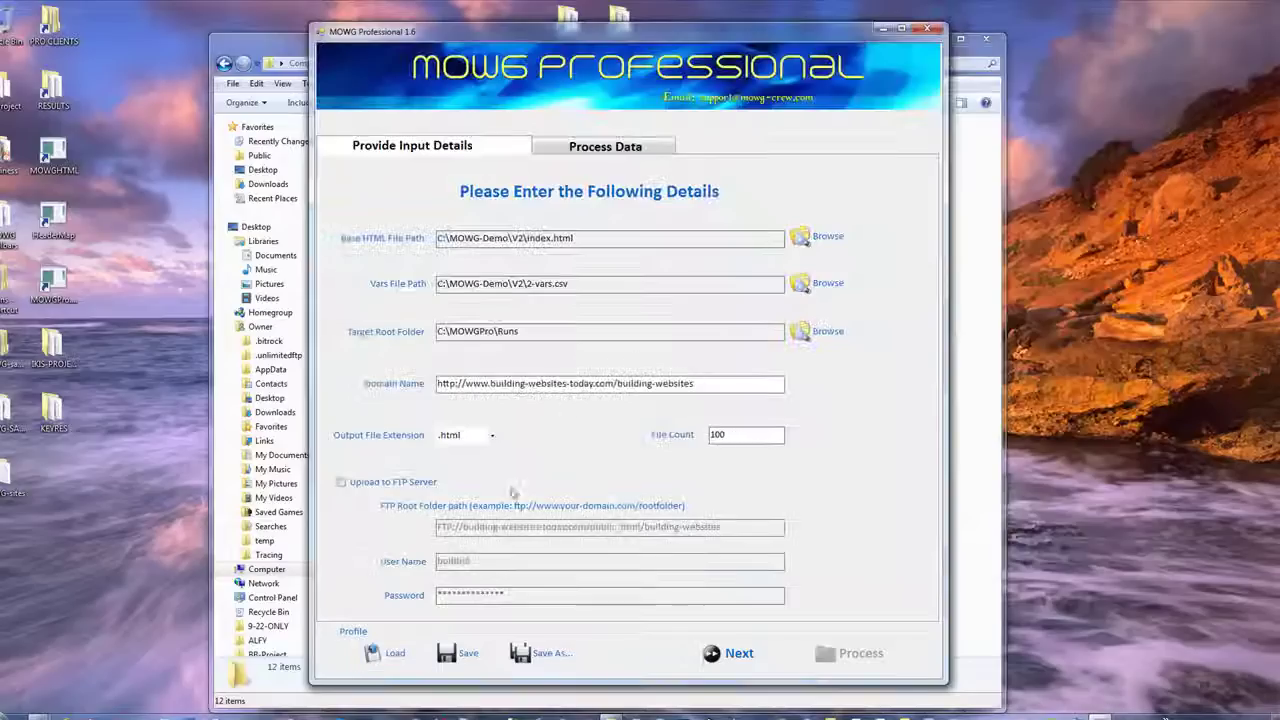
{"action": "left_click", "coordinate": [742, 650]}
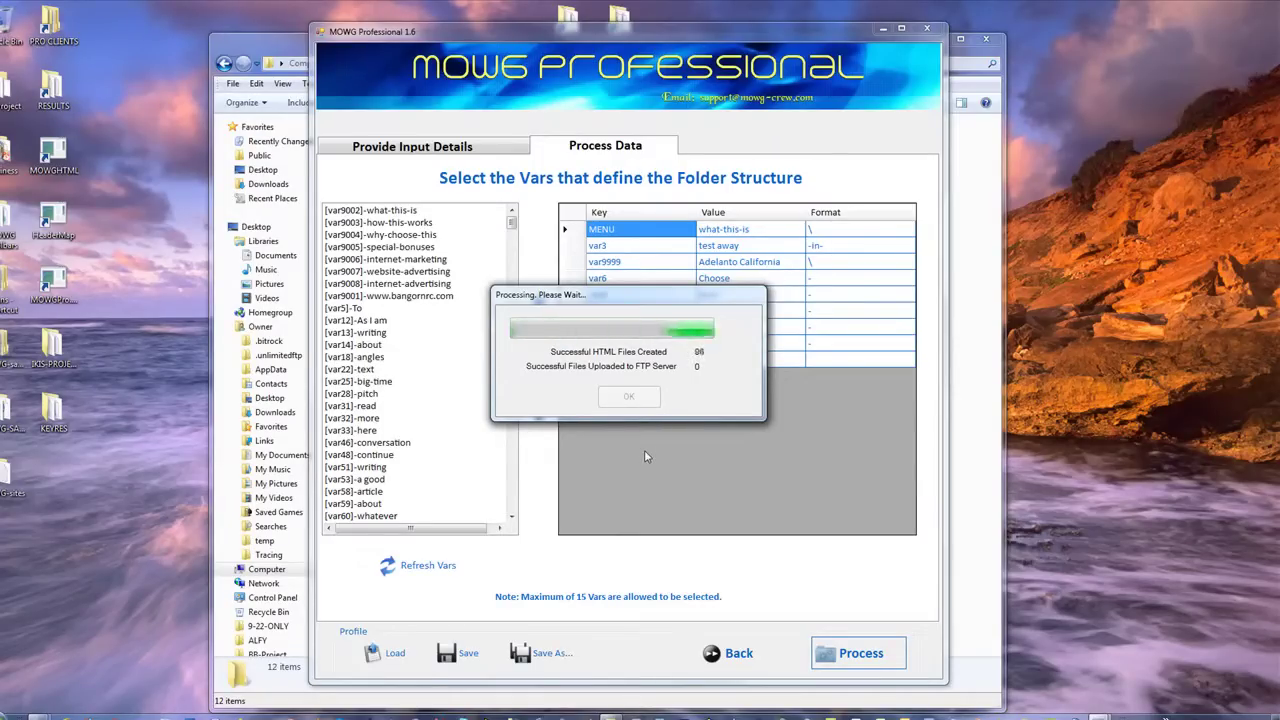
{"action": "left_click", "coordinate": [630, 397]}
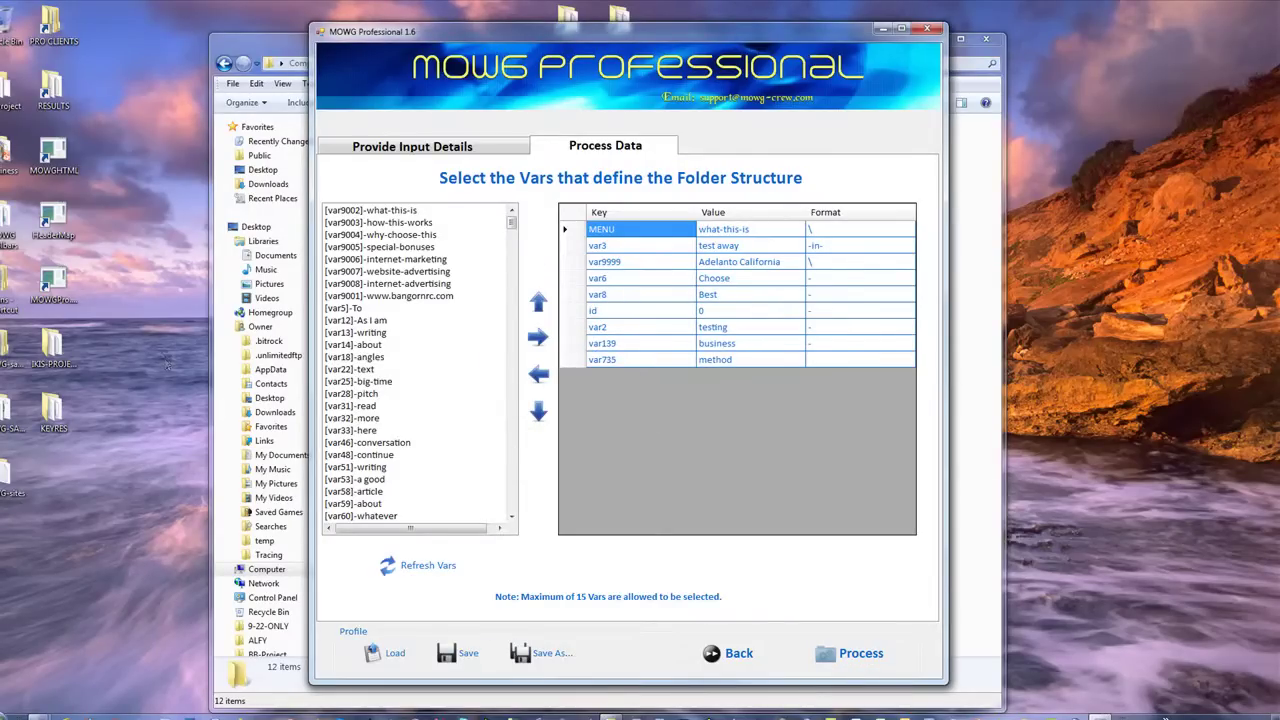
{"action": "double_click", "coordinate": [62, 288]}
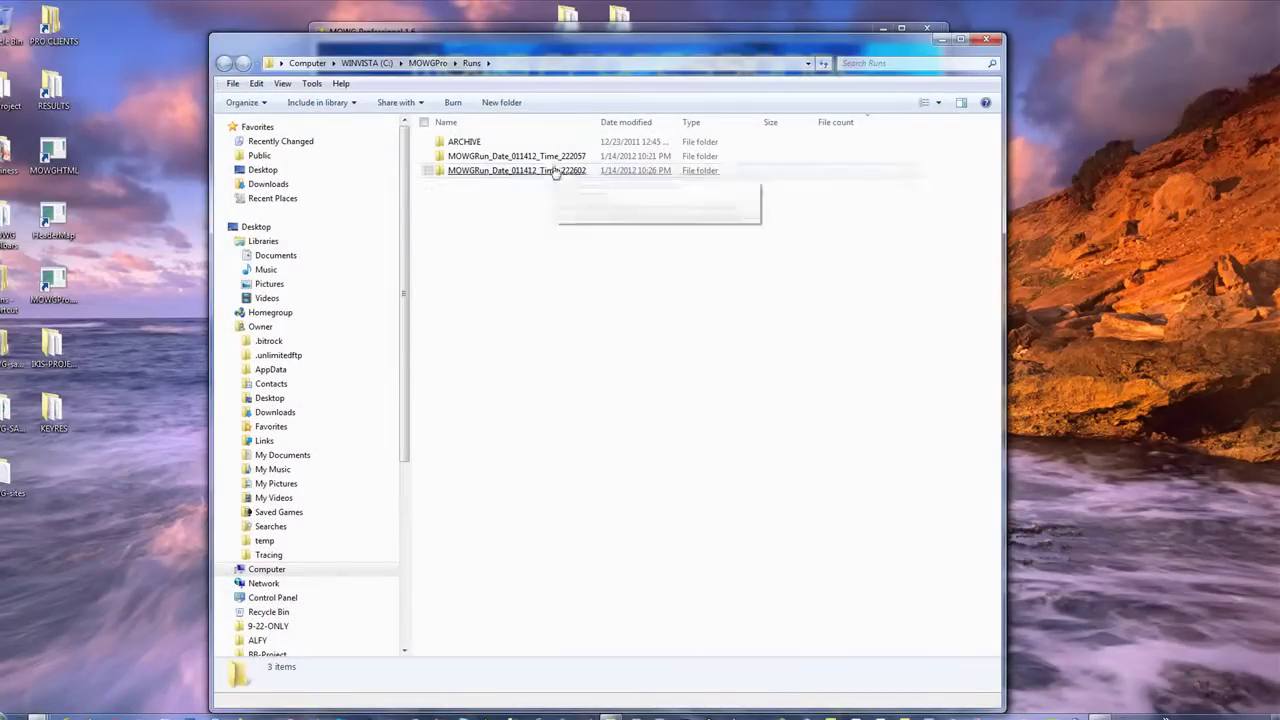
{"action": "mouse_move", "coordinate": [583, 177]}
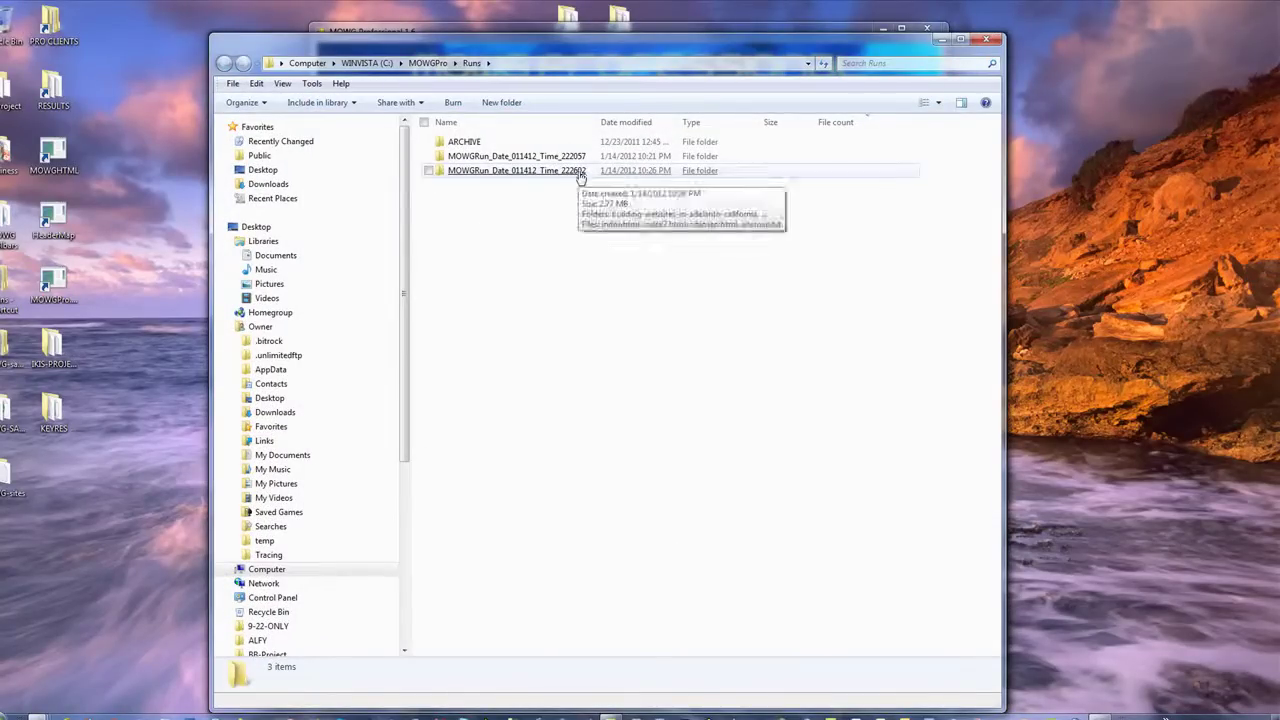
{"action": "left_click", "coordinate": [556, 178]}
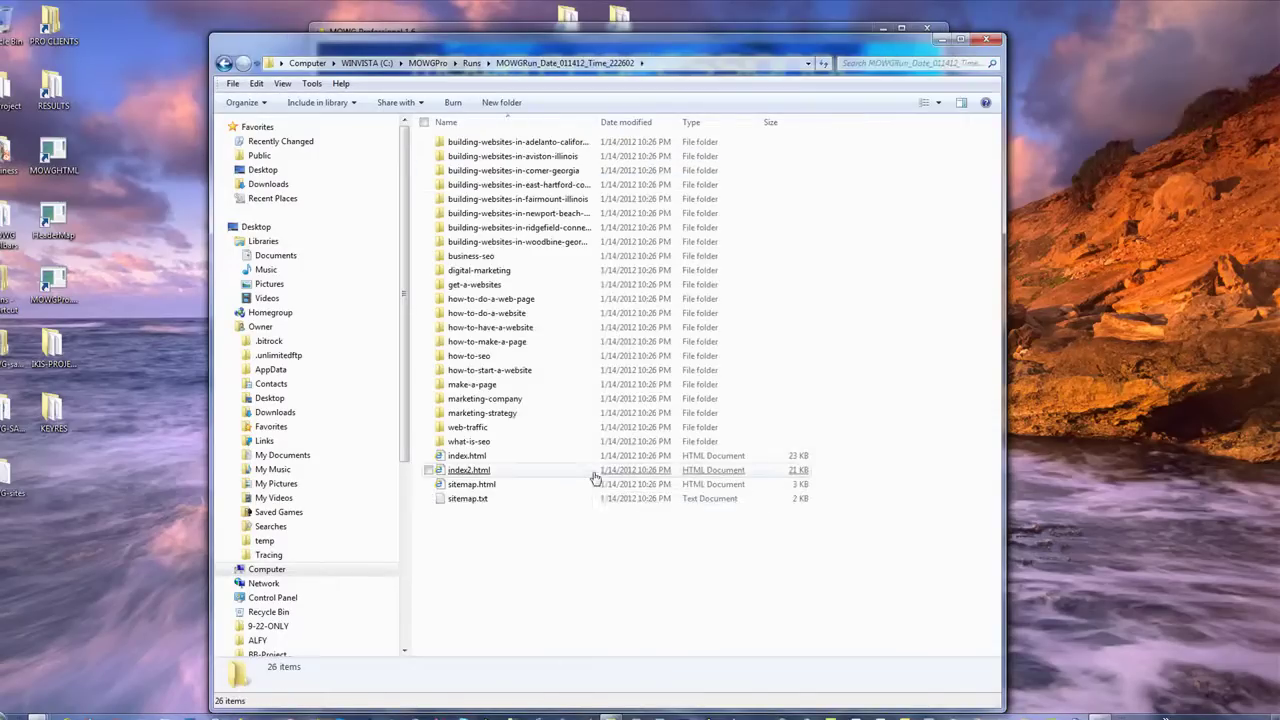
{"action": "double_click", "coordinate": [520, 298]}
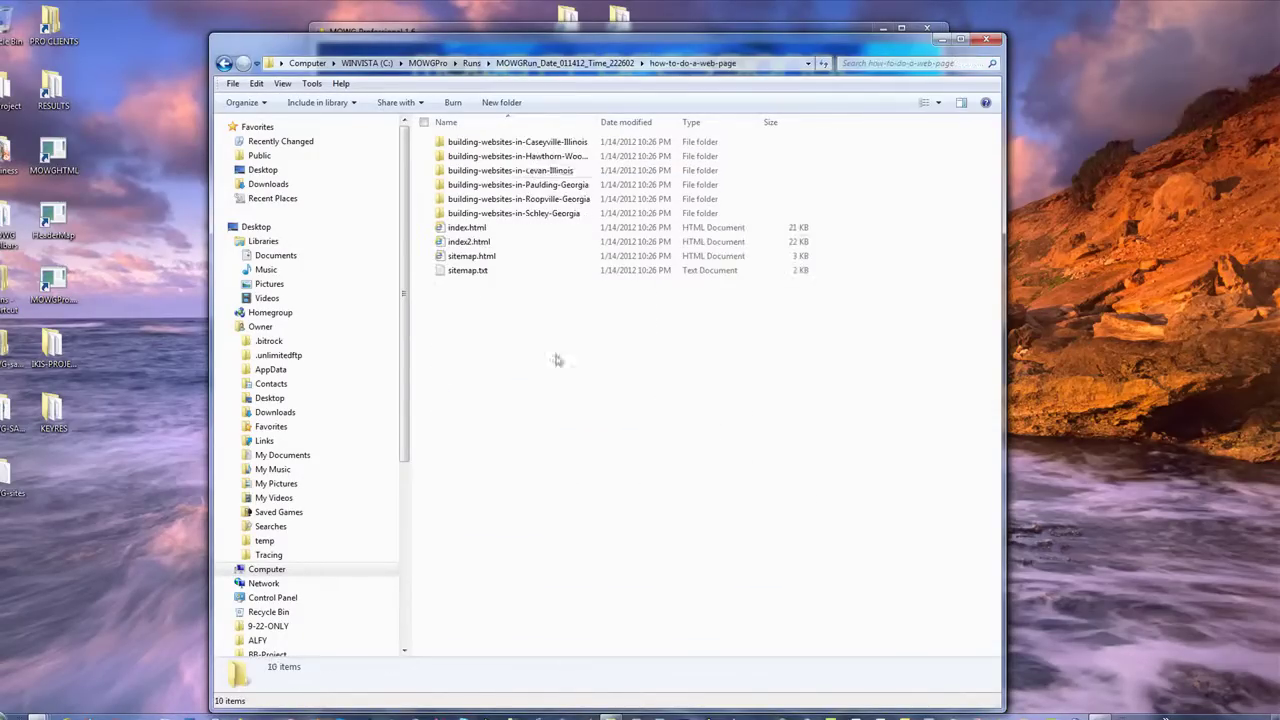
{"action": "left_click", "coordinate": [490, 186]}
{"action": "double_click", "coordinate": [490, 186]}
{"action": "double_click", "coordinate": [500, 149]}
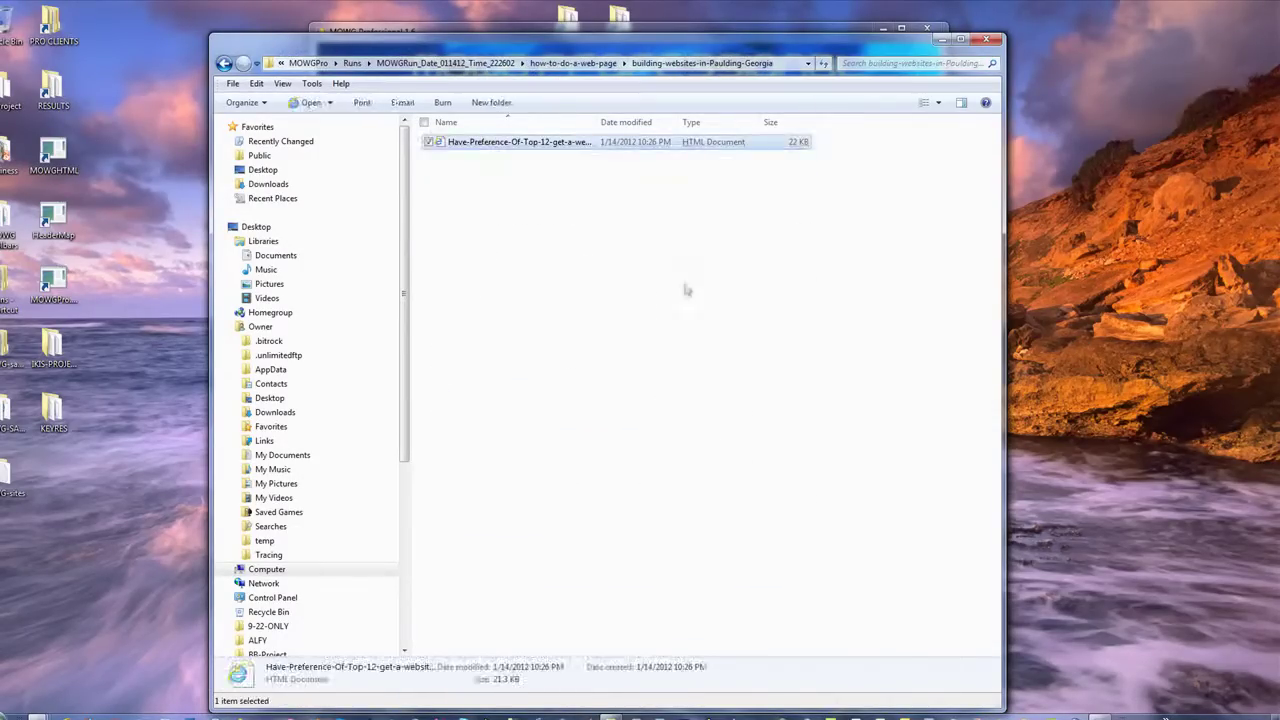
{"action": "scroll", "coordinate": [757, 270], "scroll_direction": "down", "scroll_amount": 10}
{"action": "key", "text": "alt+F4"}
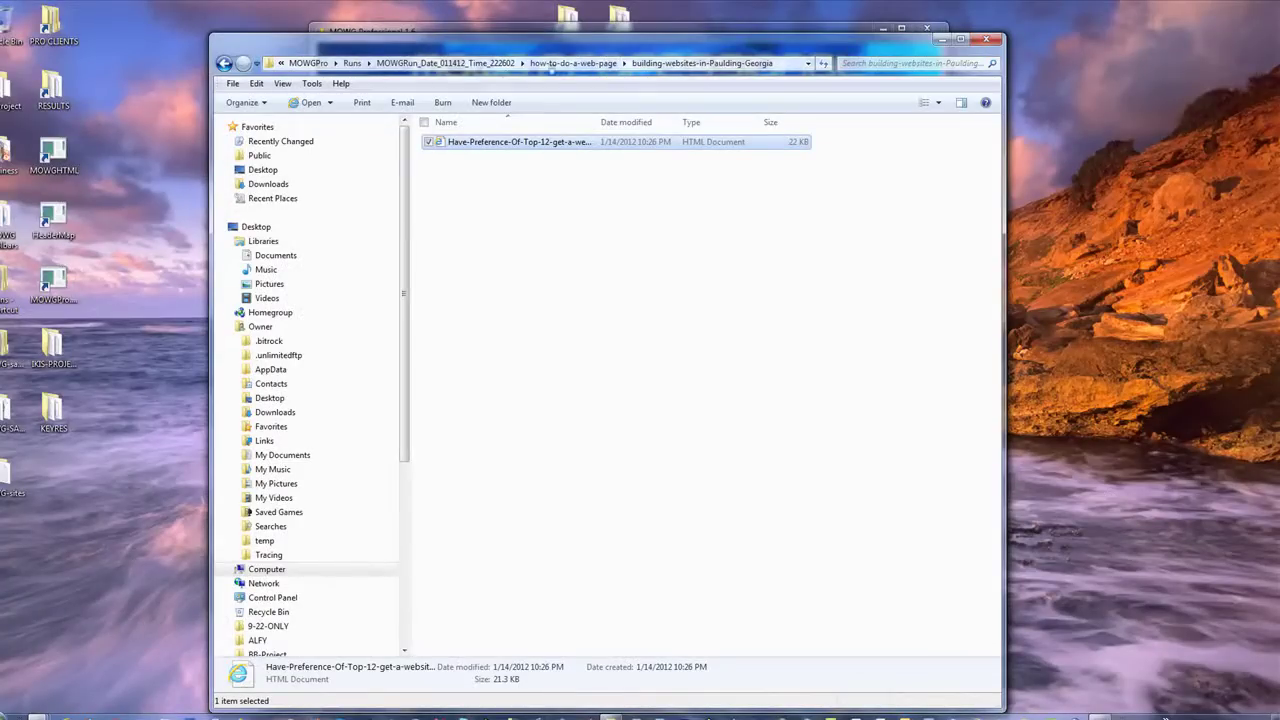
{"action": "left_click", "coordinate": [440, 63]}
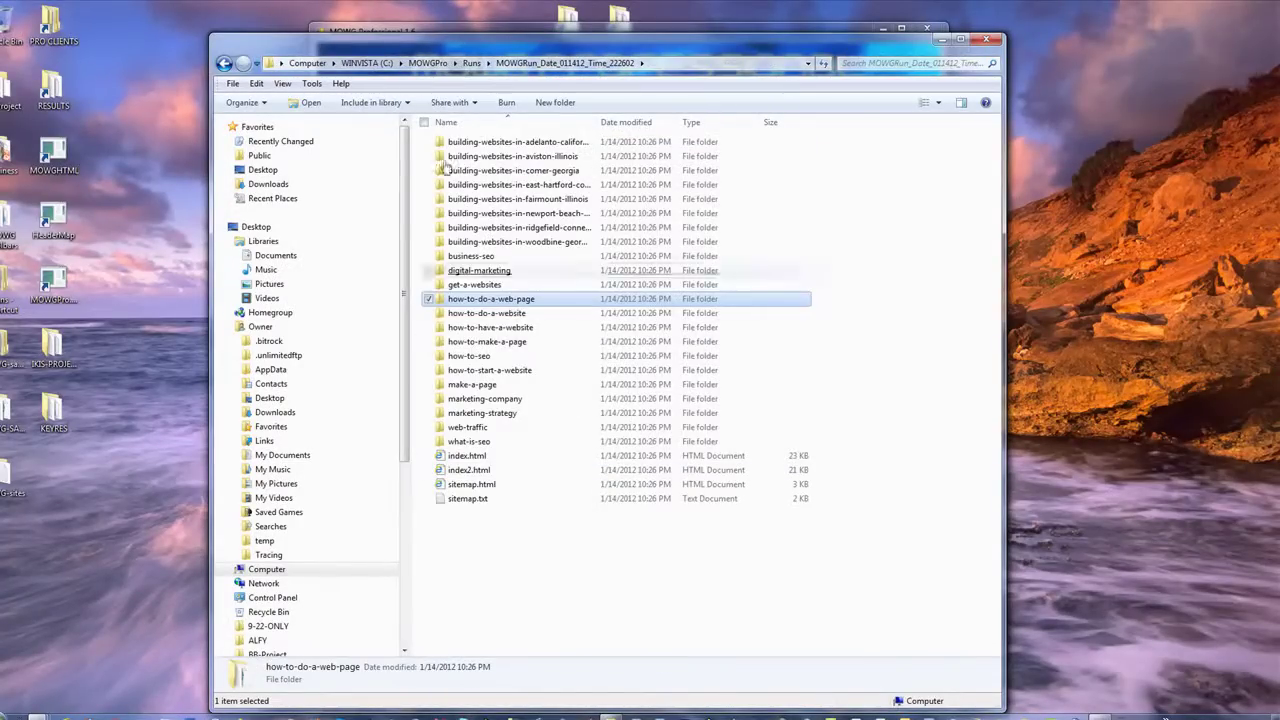
{"action": "key", "text": "alt+Tab"}
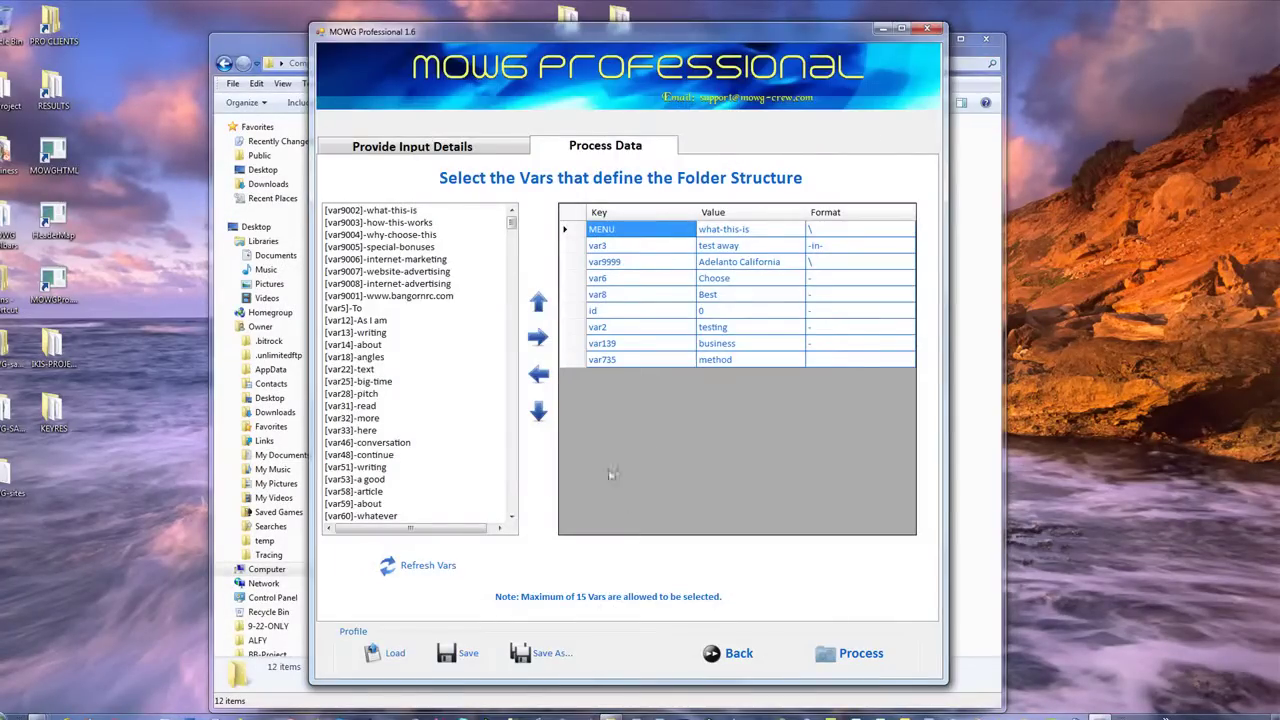
Turn on FTP upload, then load the 2-MOWGPRO-main profile and continue to the folder-structure variables
{"action": "left_click", "coordinate": [735, 653]}
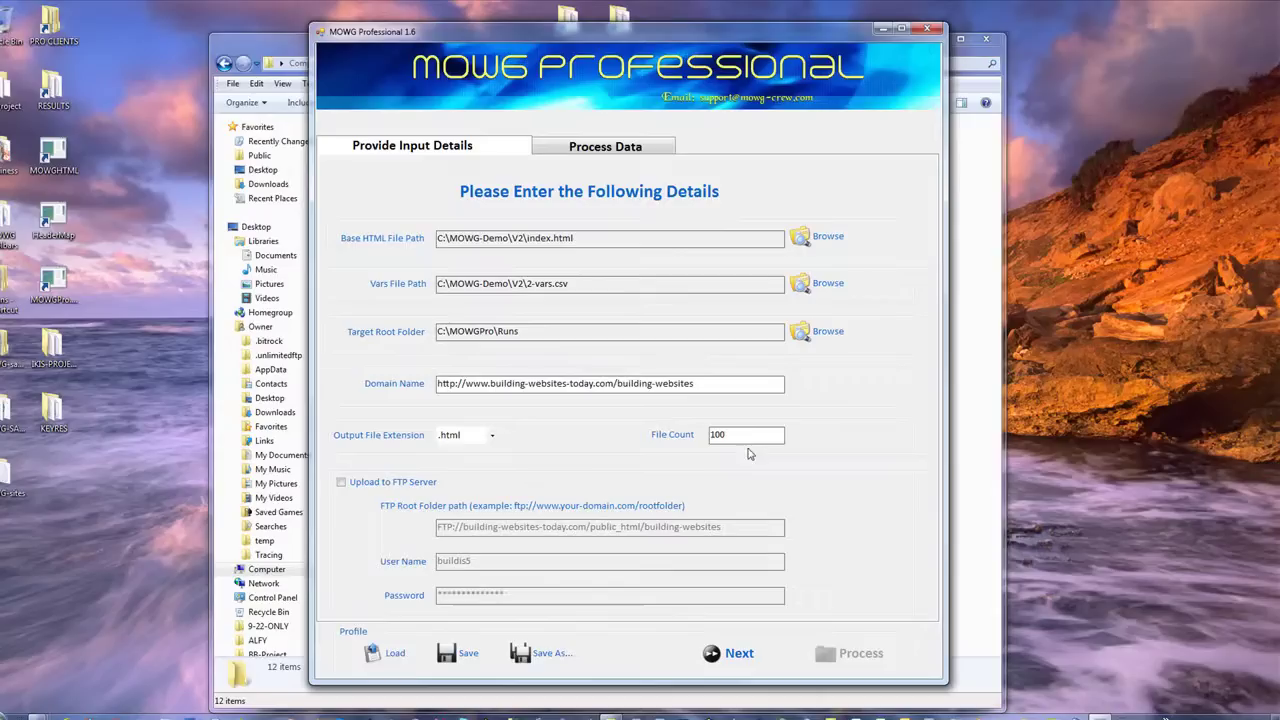
{"action": "left_click", "coordinate": [341, 482]}
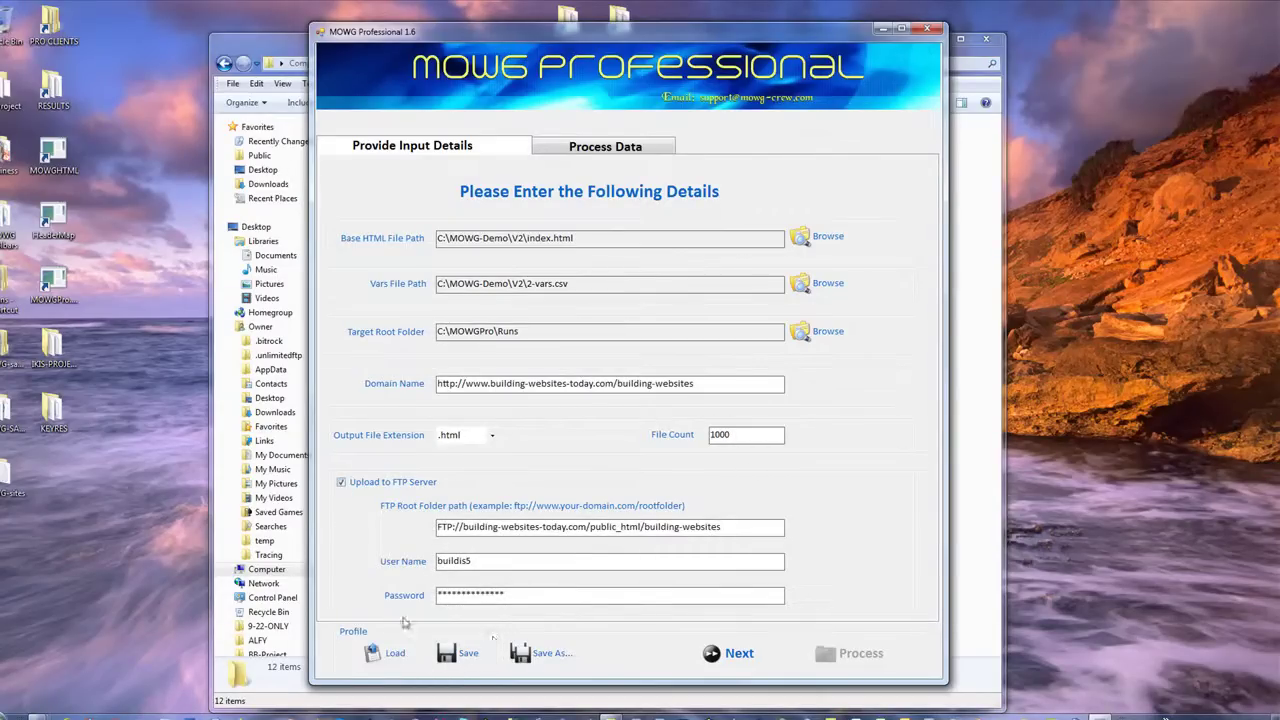
{"action": "left_click", "coordinate": [390, 653]}
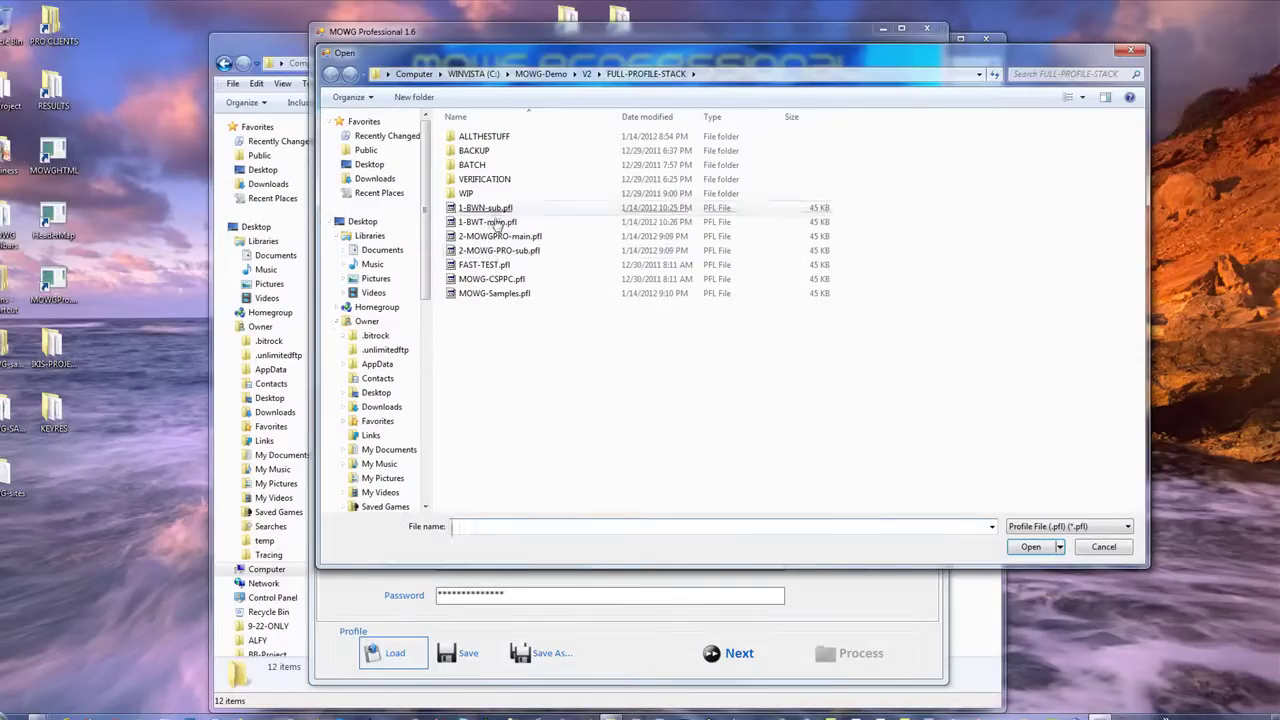
{"action": "double_click", "coordinate": [498, 236]}
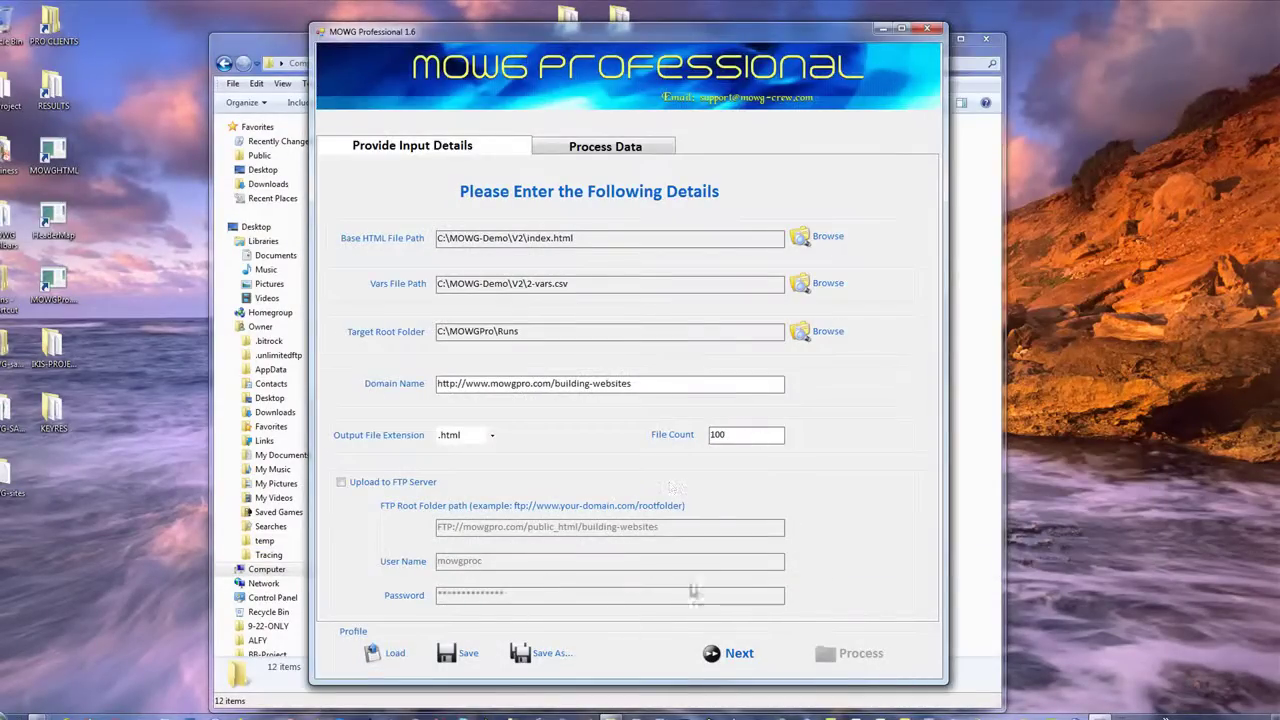
{"action": "left_click", "coordinate": [735, 653]}
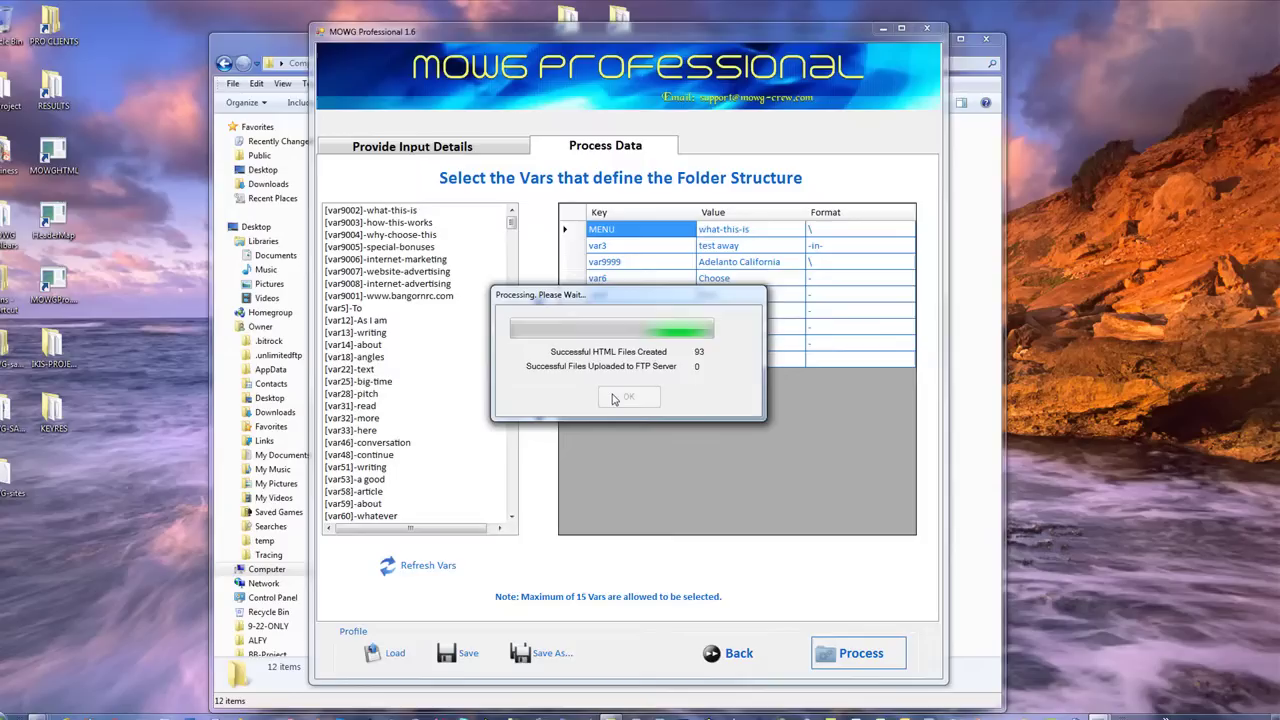
Check the new MOWGRun_Date_011412_Time_222651 run, then return to the mowgpro.com input details form
{"action": "left_click", "coordinate": [629, 398]}
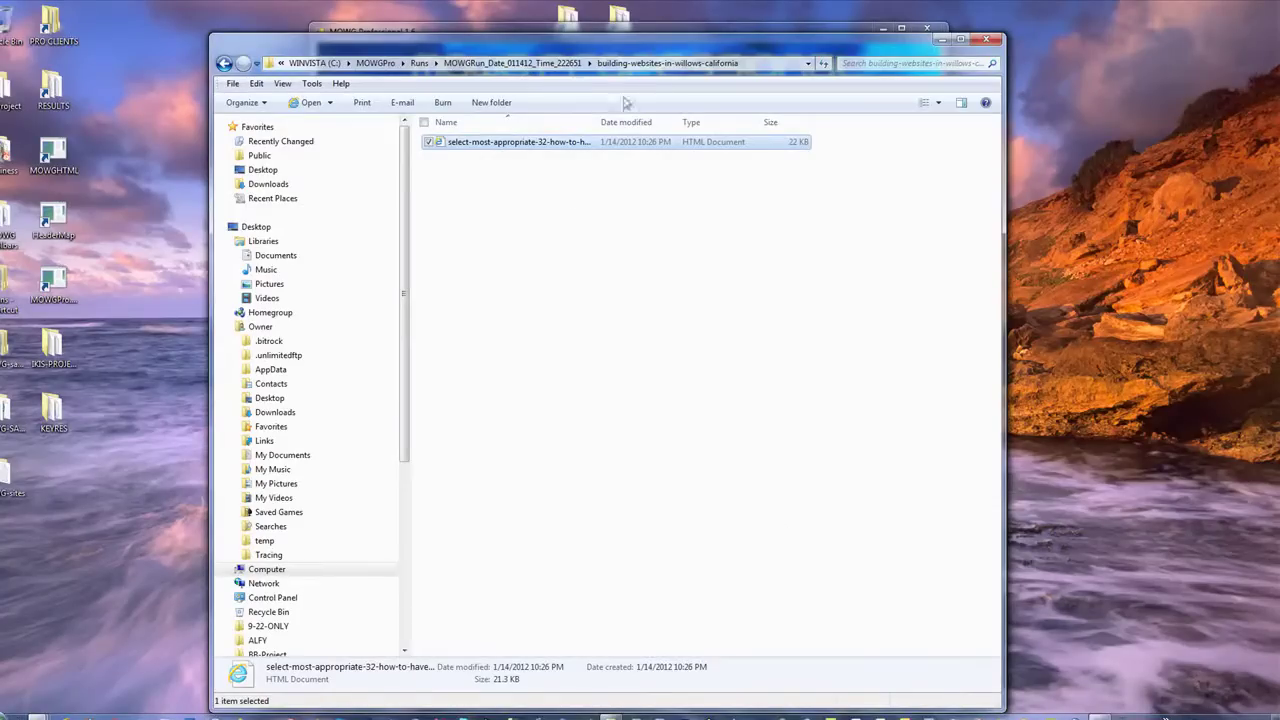
{"action": "left_click", "coordinate": [419, 63]}
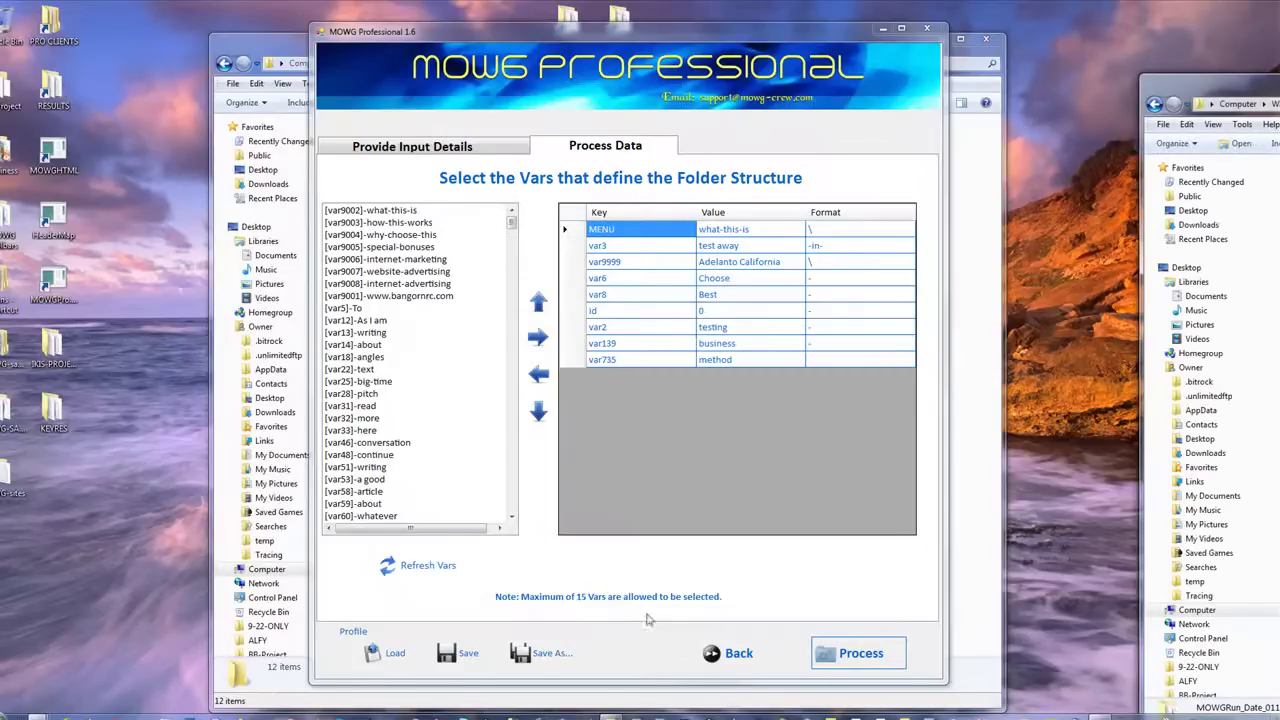
{"action": "left_click", "coordinate": [396, 658]}
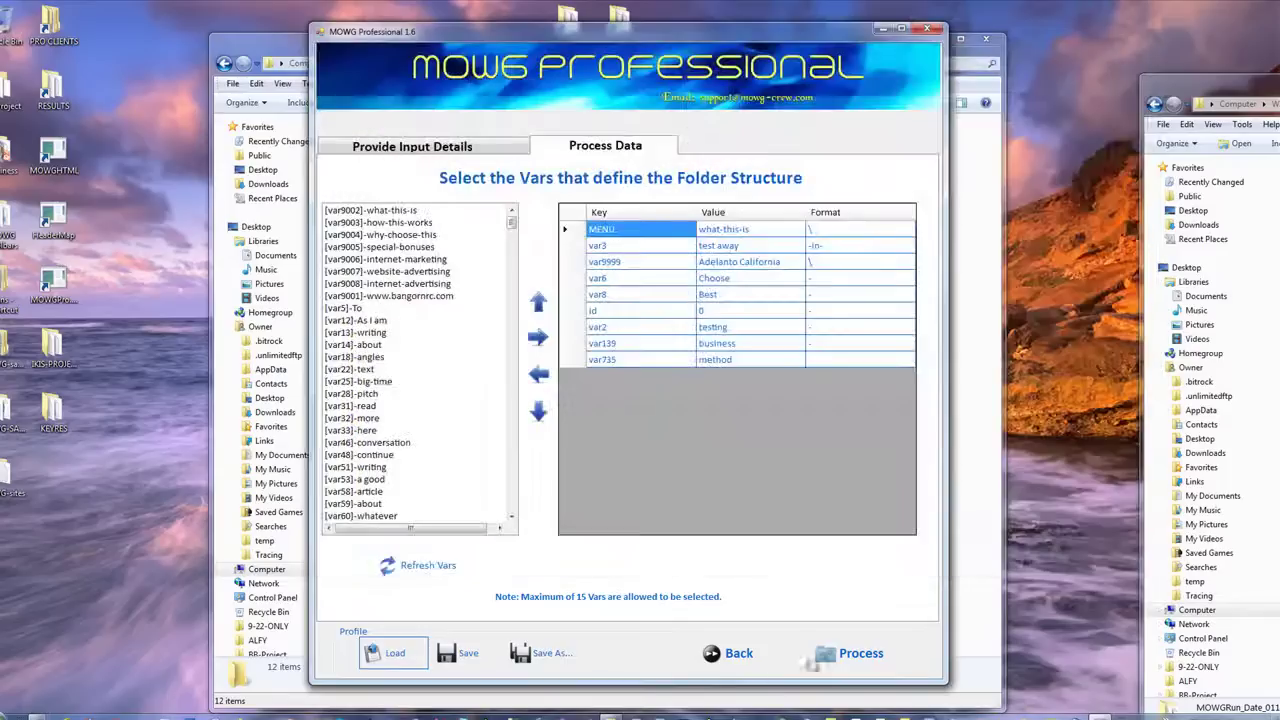
{"action": "left_click", "coordinate": [738, 653]}
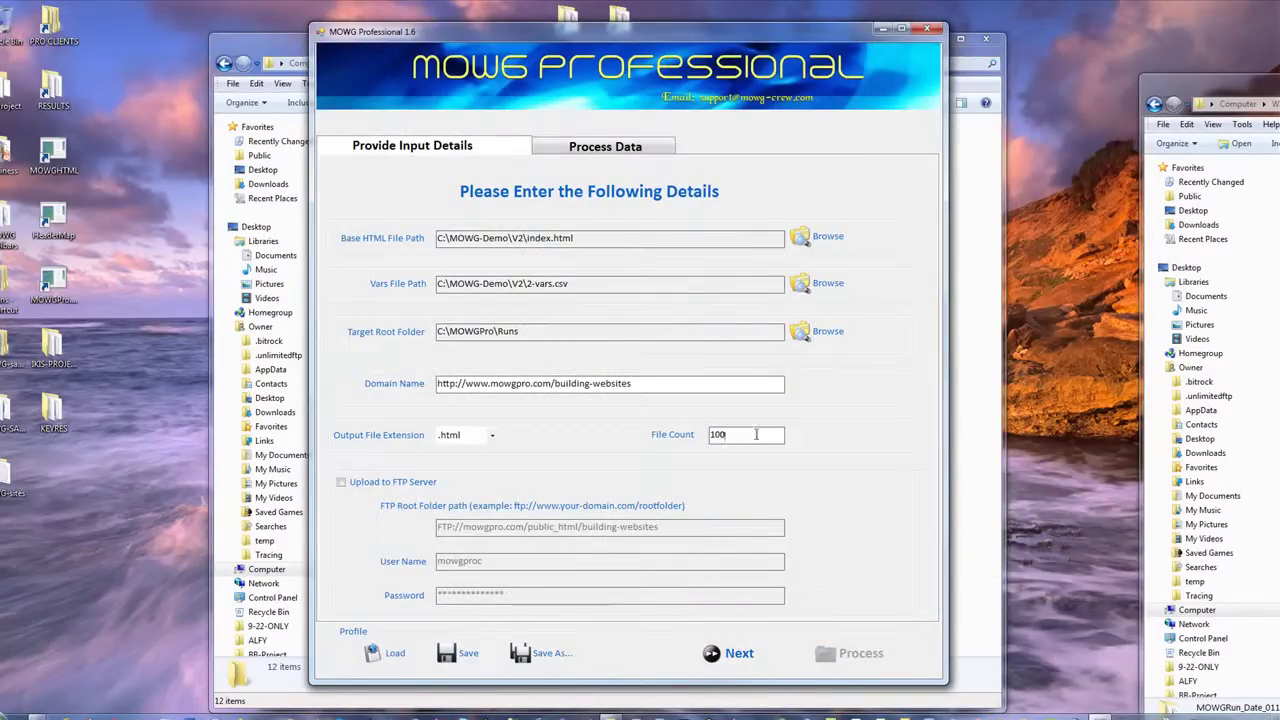
Enable FTP upload on the main profile, then load 2-MOWG-PRO-sub.pfl and continue to its folder-structure variables
{"action": "type", "text": "0"}
{"action": "left_click", "coordinate": [341, 482]}
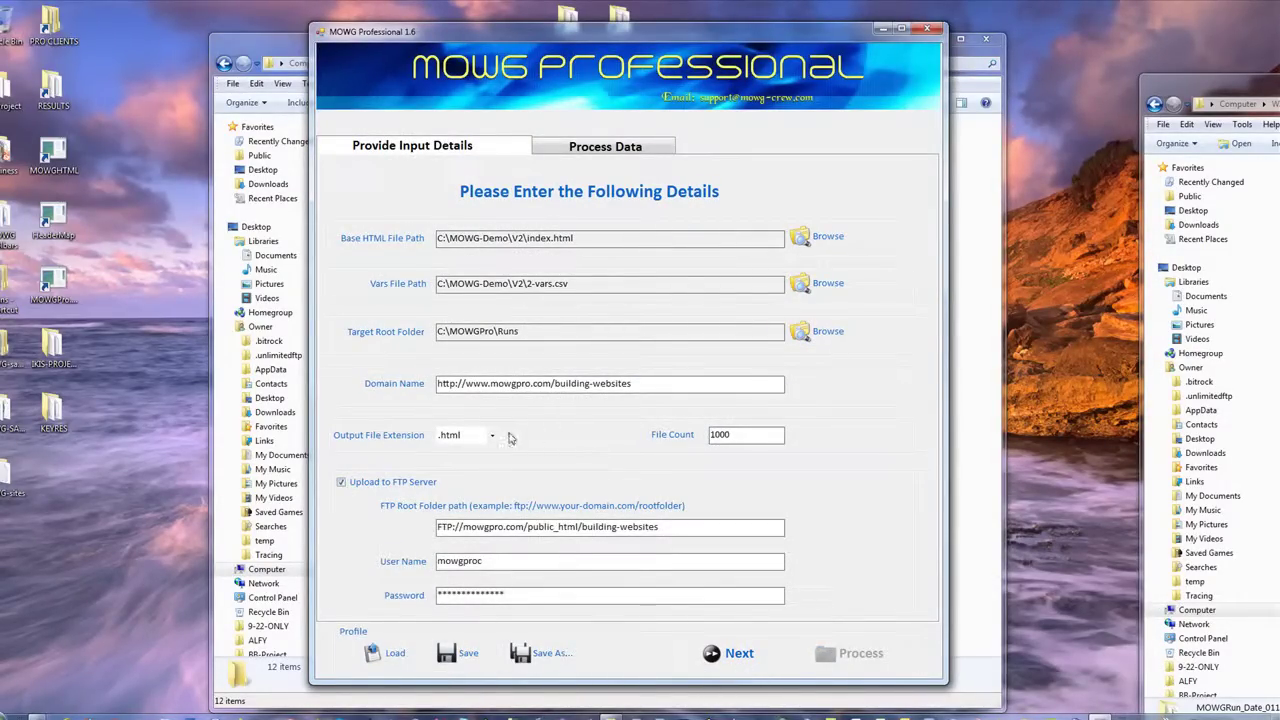
{"action": "left_click", "coordinate": [390, 653]}
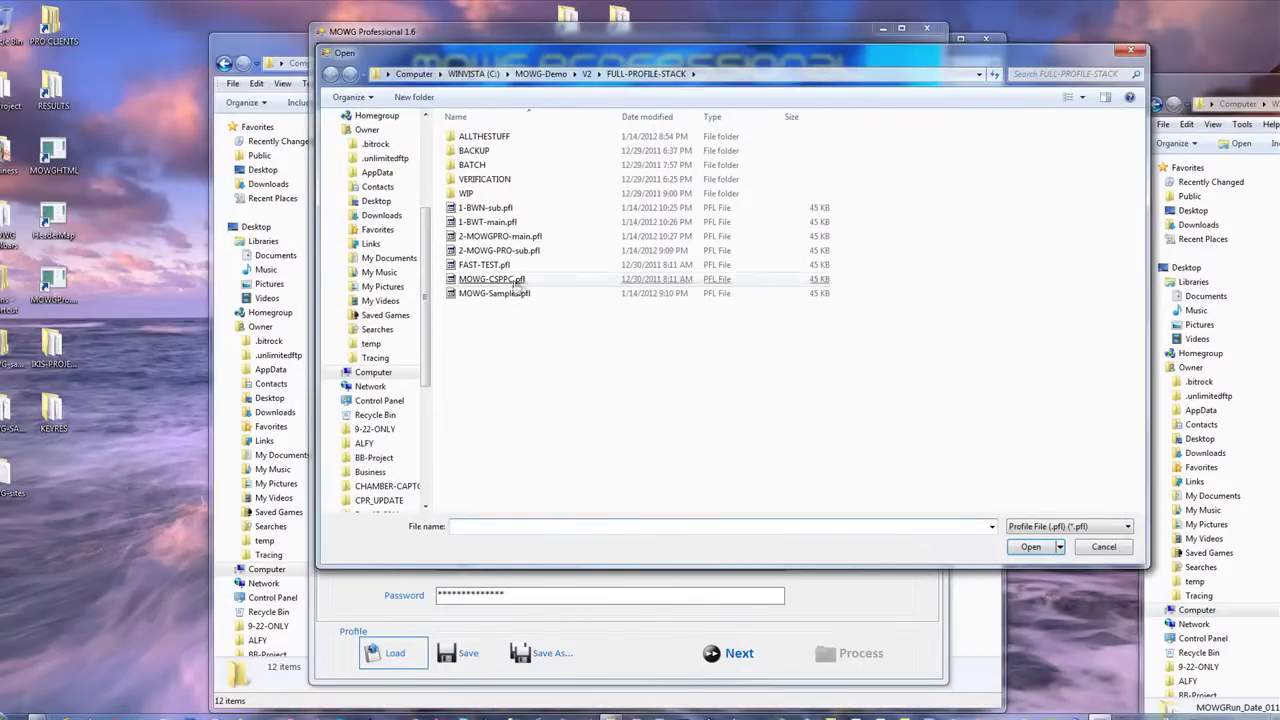
{"action": "double_click", "coordinate": [495, 250]}
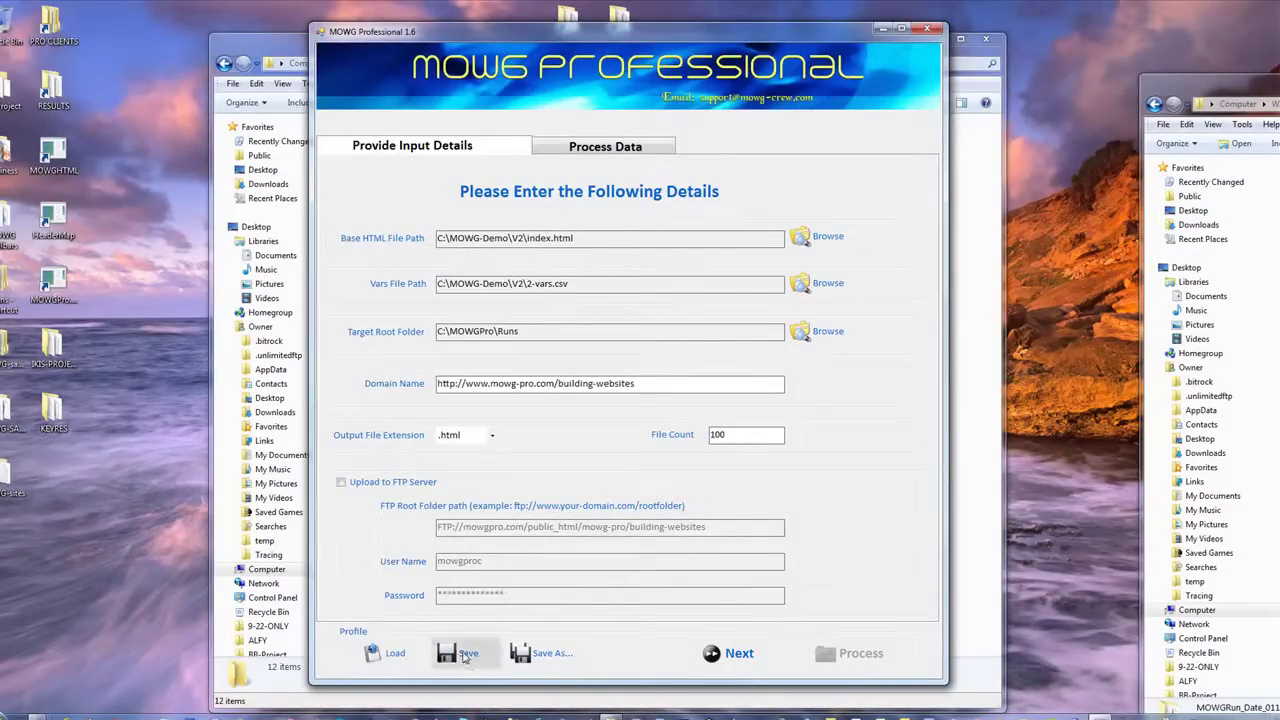
{"action": "left_click", "coordinate": [738, 654]}
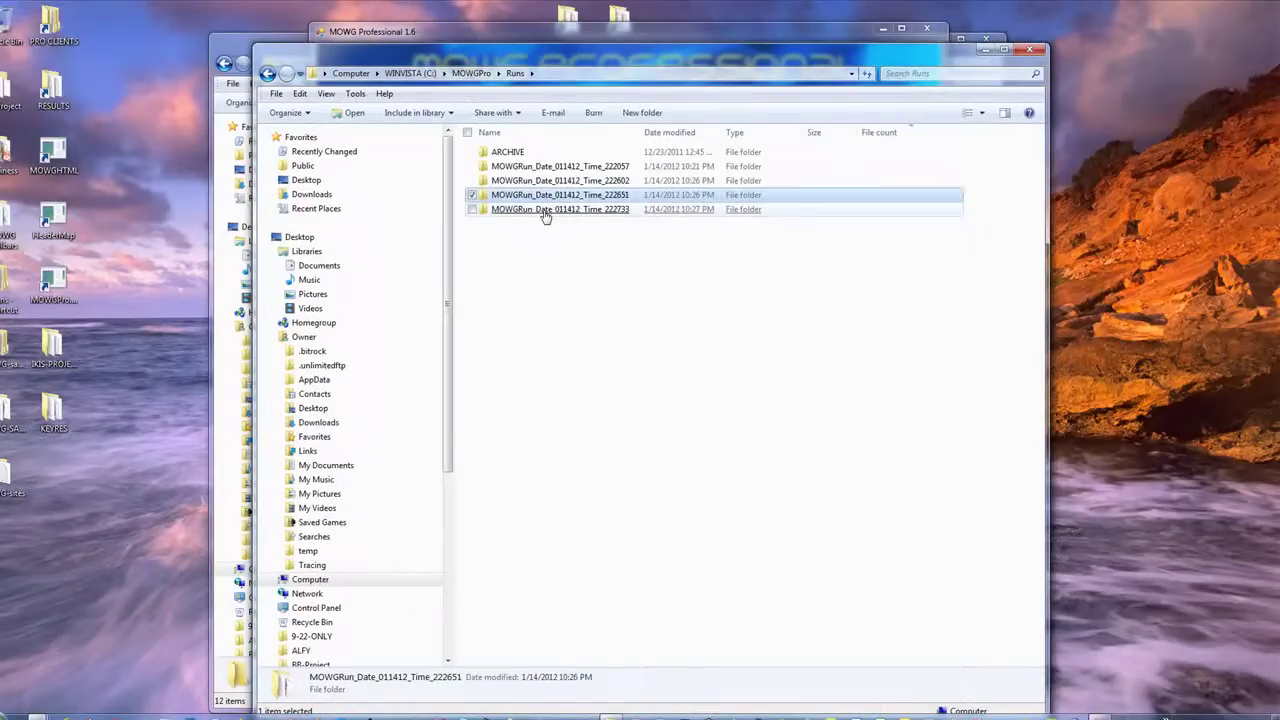
View the generated page in run 222733's building-websites-in-sugar-idaho folder in Internet Explorer
{"action": "double_click", "coordinate": [544, 210]}
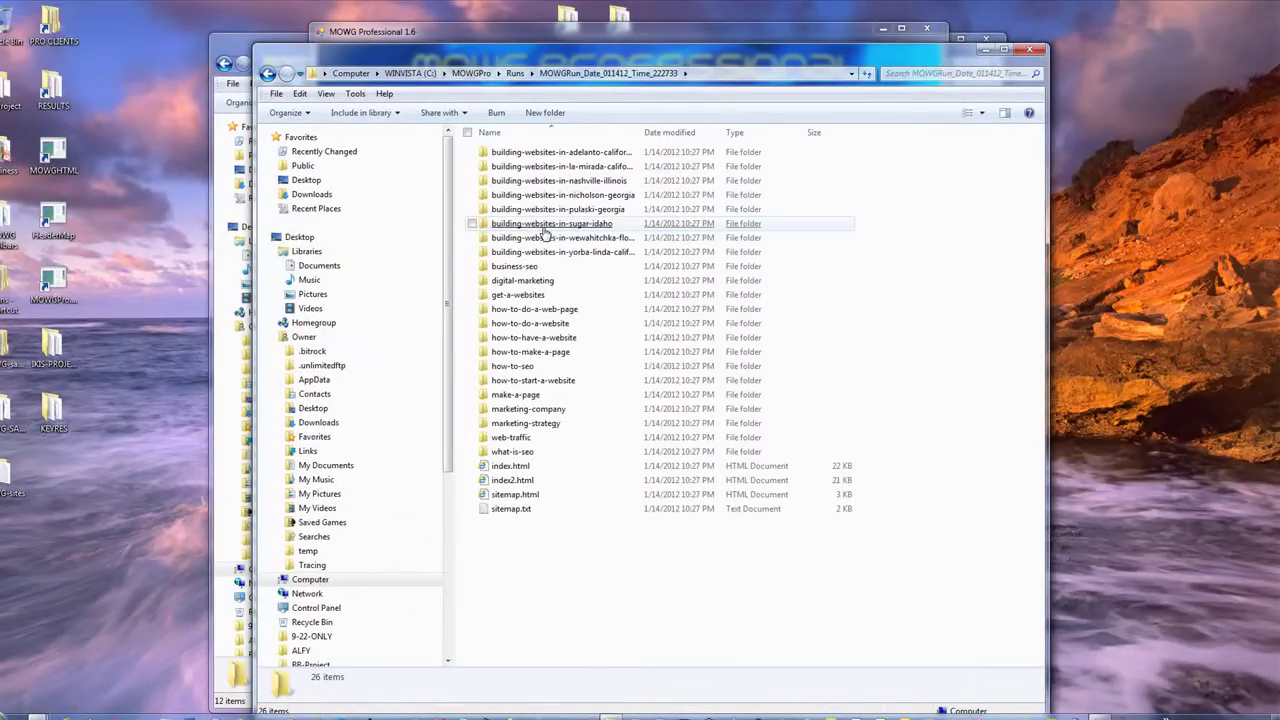
{"action": "double_click", "coordinate": [546, 226]}
{"action": "double_click", "coordinate": [537, 152]}
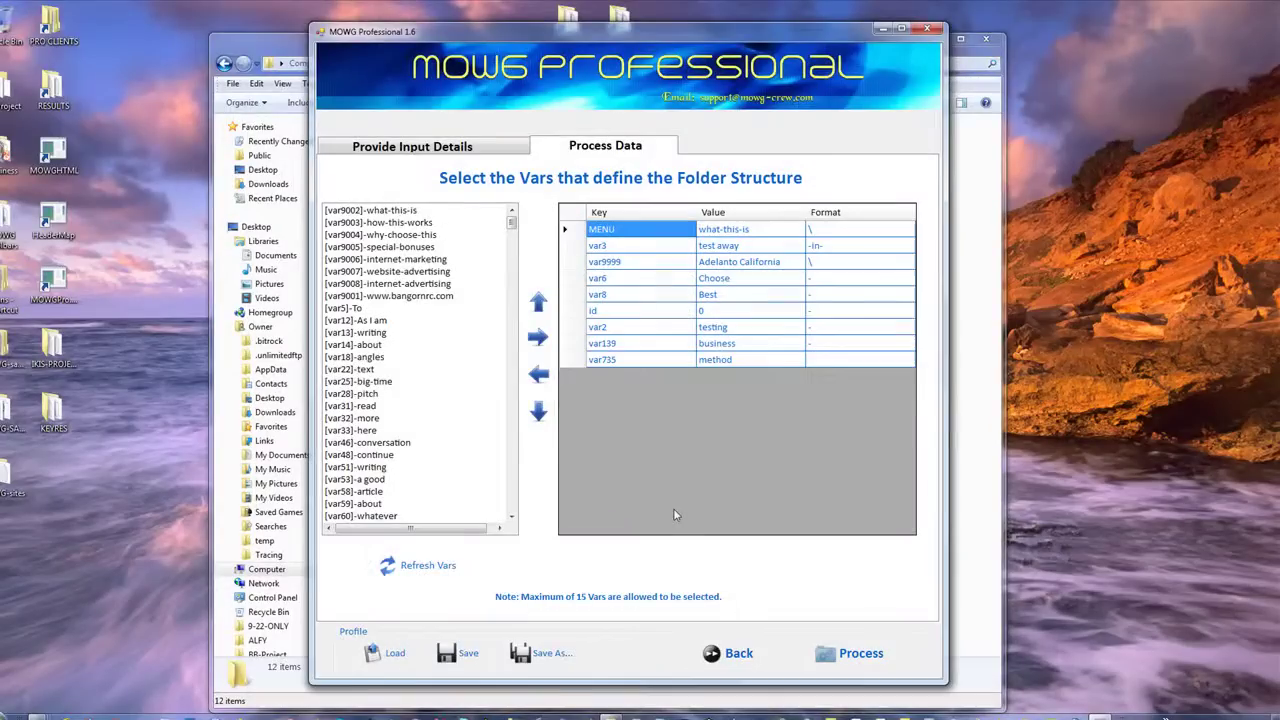
Give 2-MOWG-PRO-sub a File Count of 1000 with FTP upload on, saving changes on exit
{"action": "left_click", "coordinate": [735, 653]}
{"action": "type", "text": "0"}
{"action": "left_click", "coordinate": [341, 483]}
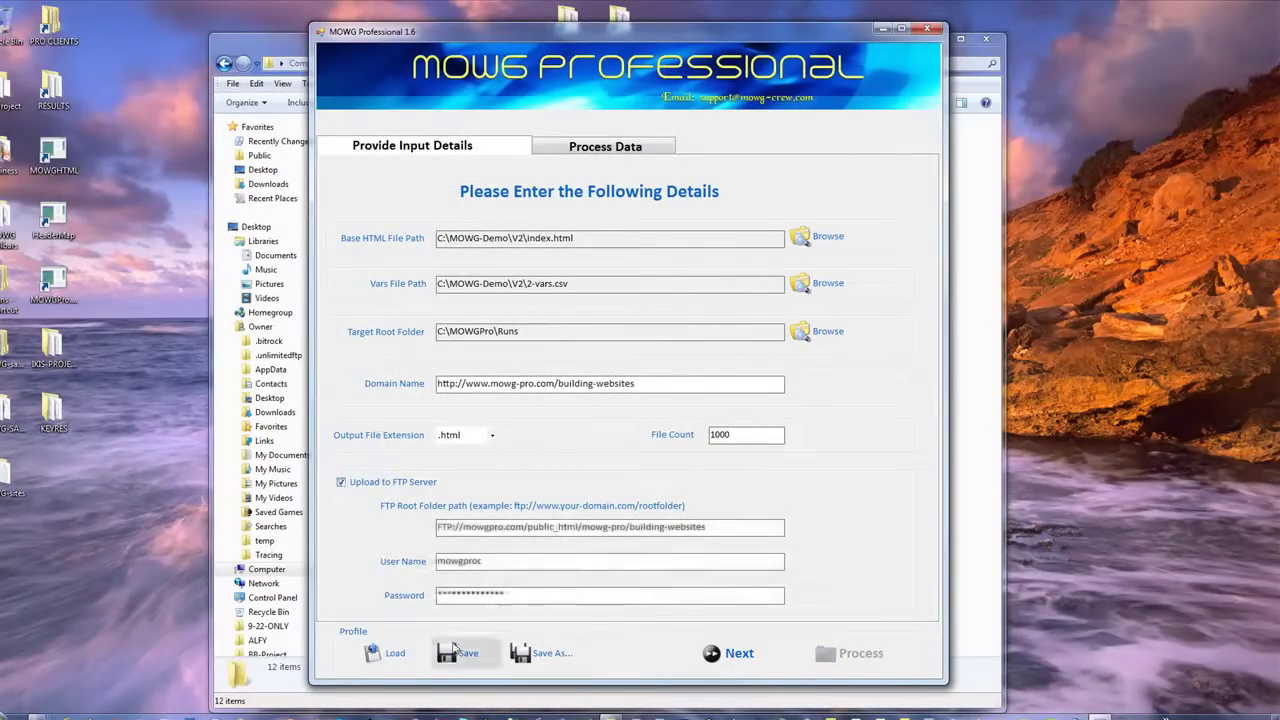
{"action": "left_click", "coordinate": [927, 29]}
{"action": "left_click", "coordinate": [606, 411]}
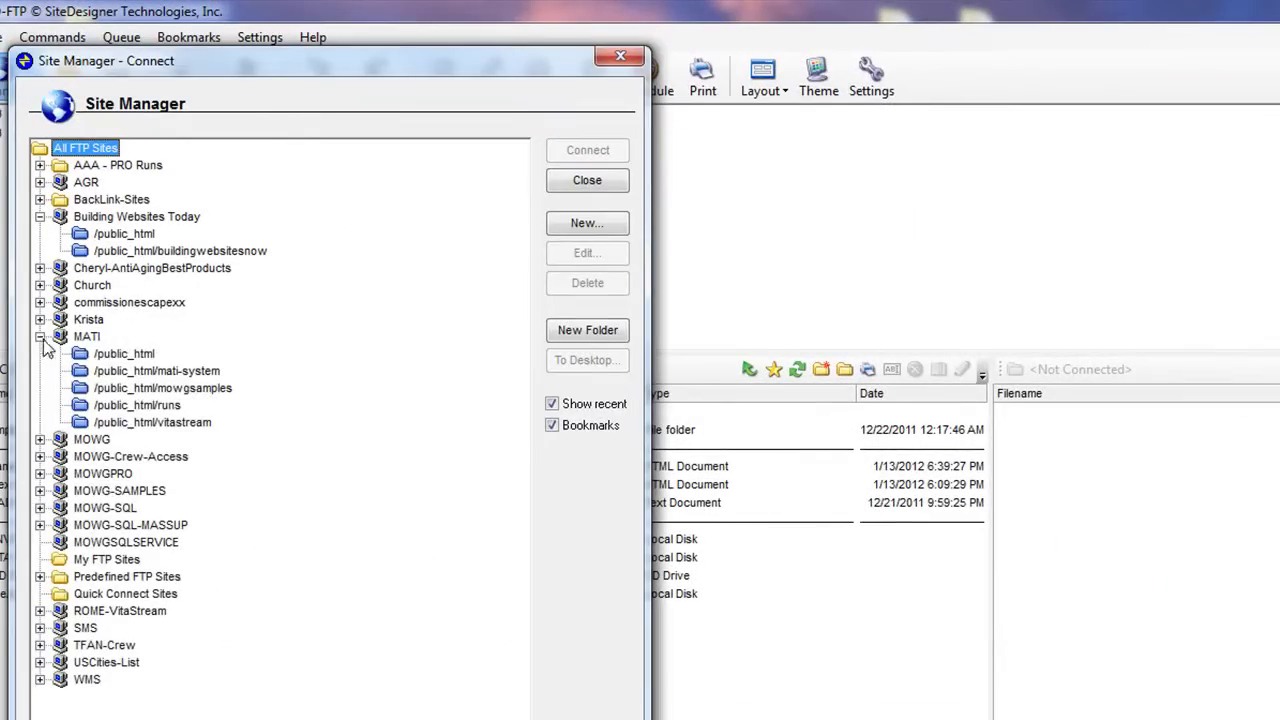
Connect to the MOWGPRO site and upload template-39817B2YMLWQ into public_html
{"action": "left_click", "coordinate": [40, 336]}
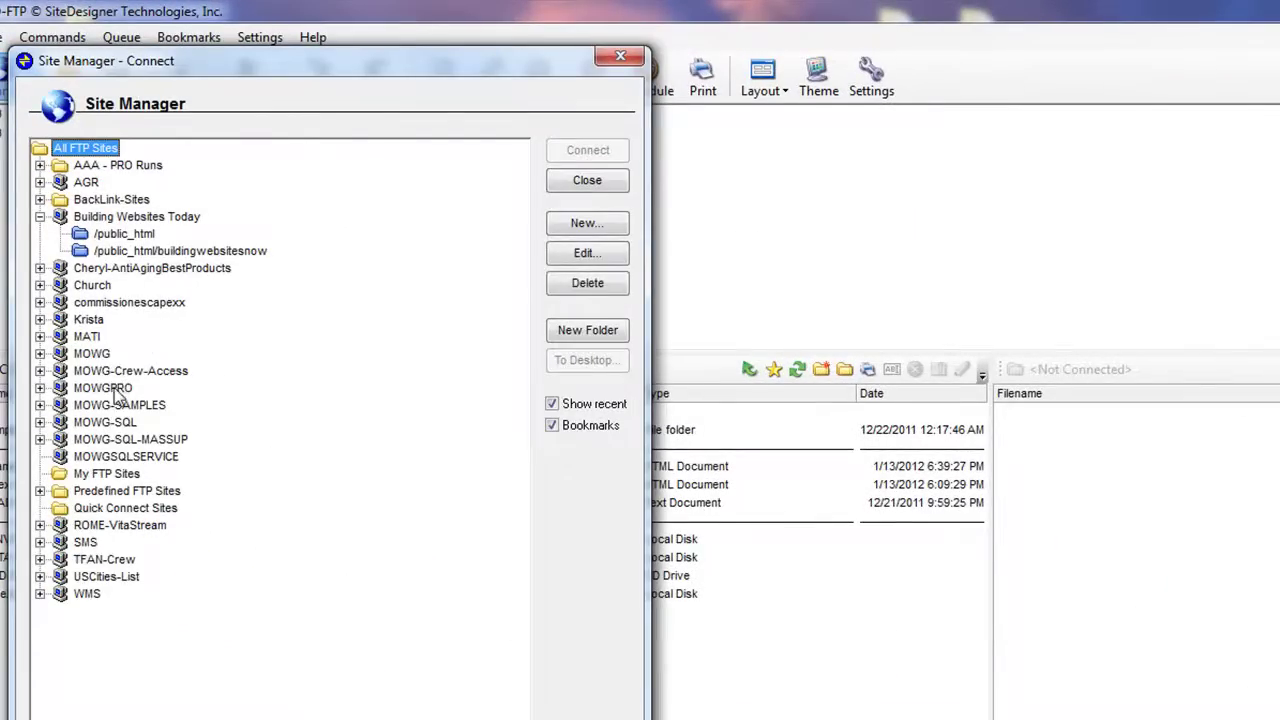
{"action": "double_click", "coordinate": [102, 388]}
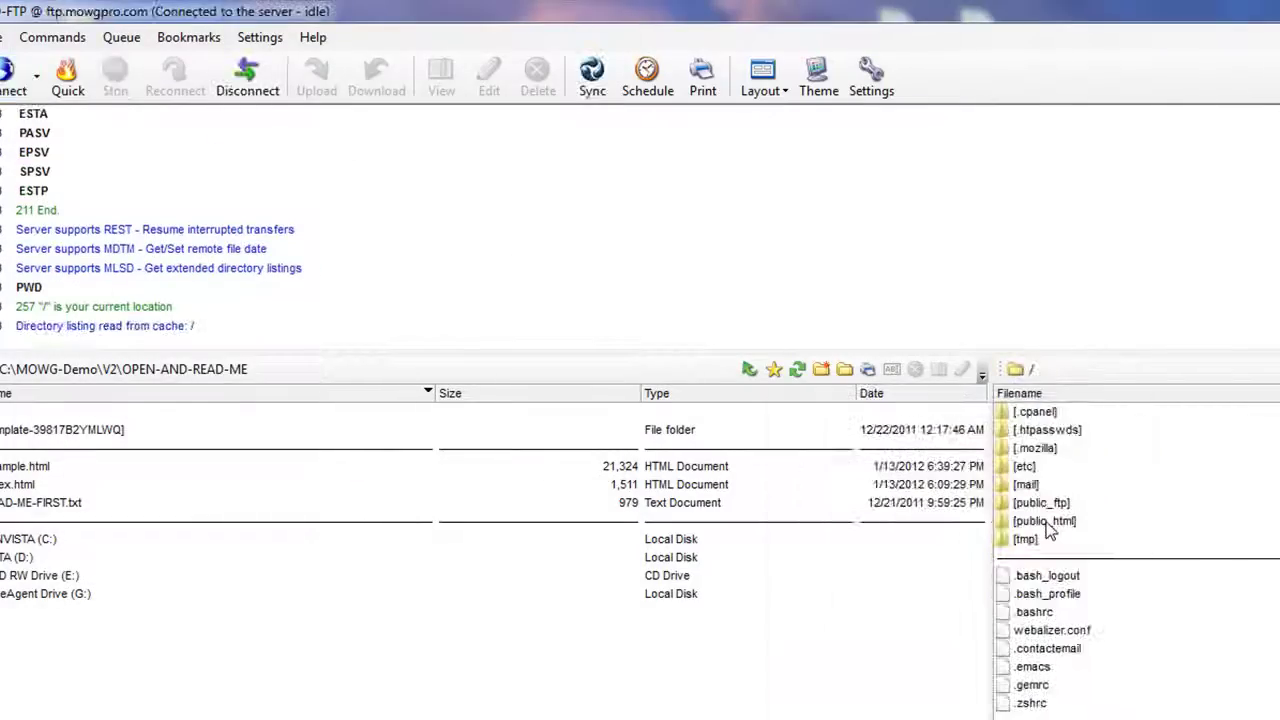
{"action": "double_click", "coordinate": [1048, 526]}
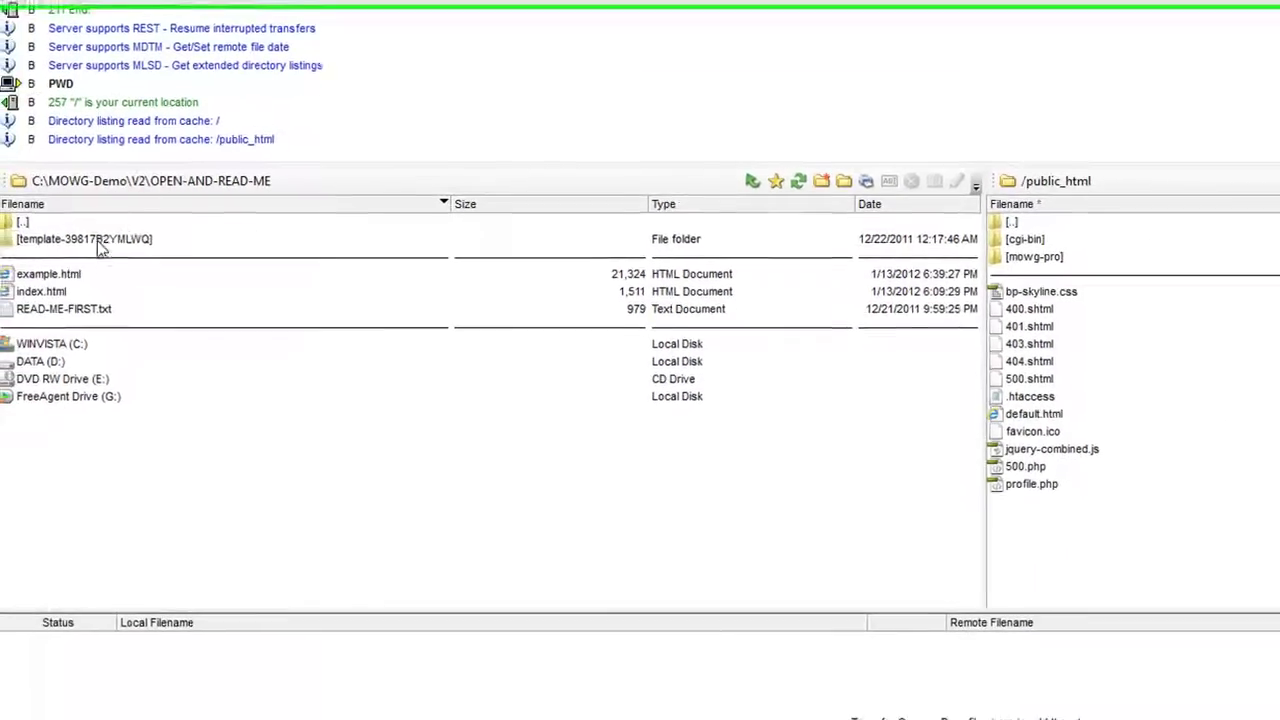
{"action": "right_click", "coordinate": [70, 429]}
{"action": "left_click", "coordinate": [171, 238]}
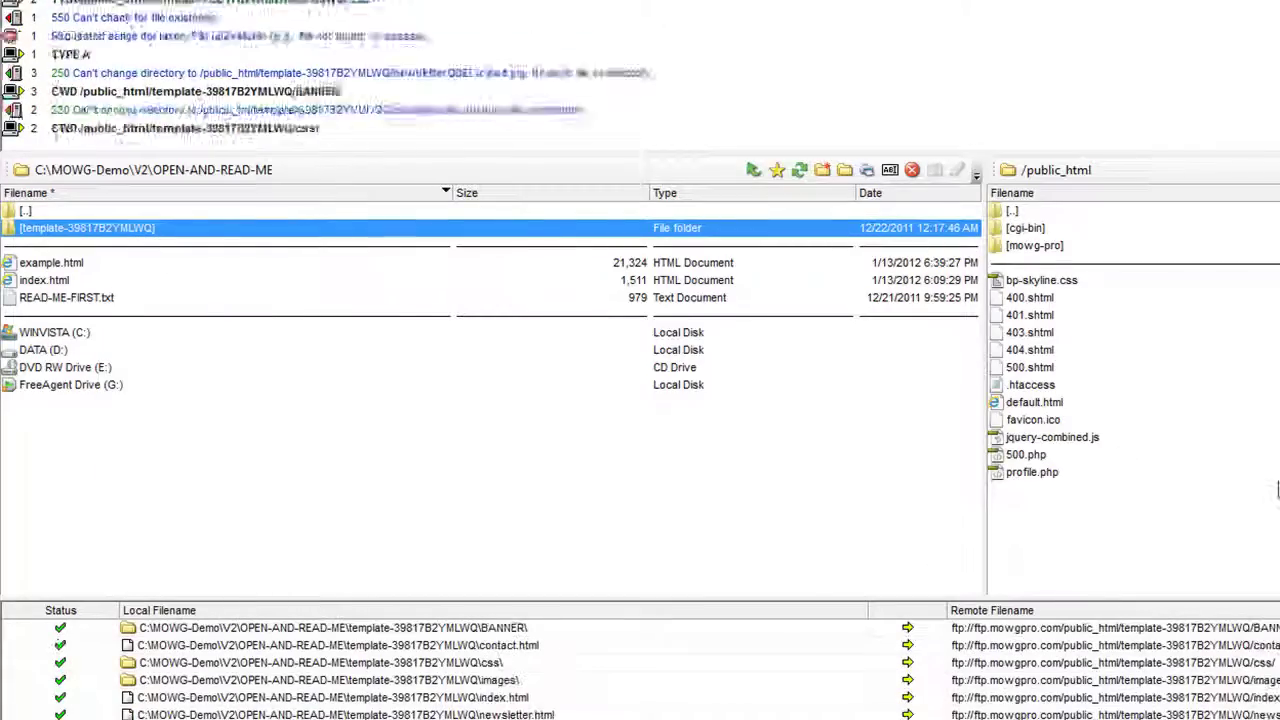
Upload the template-39817B2YMLWQ folder again into public_html/mowg-pro
{"action": "double_click", "coordinate": [1020, 245]}
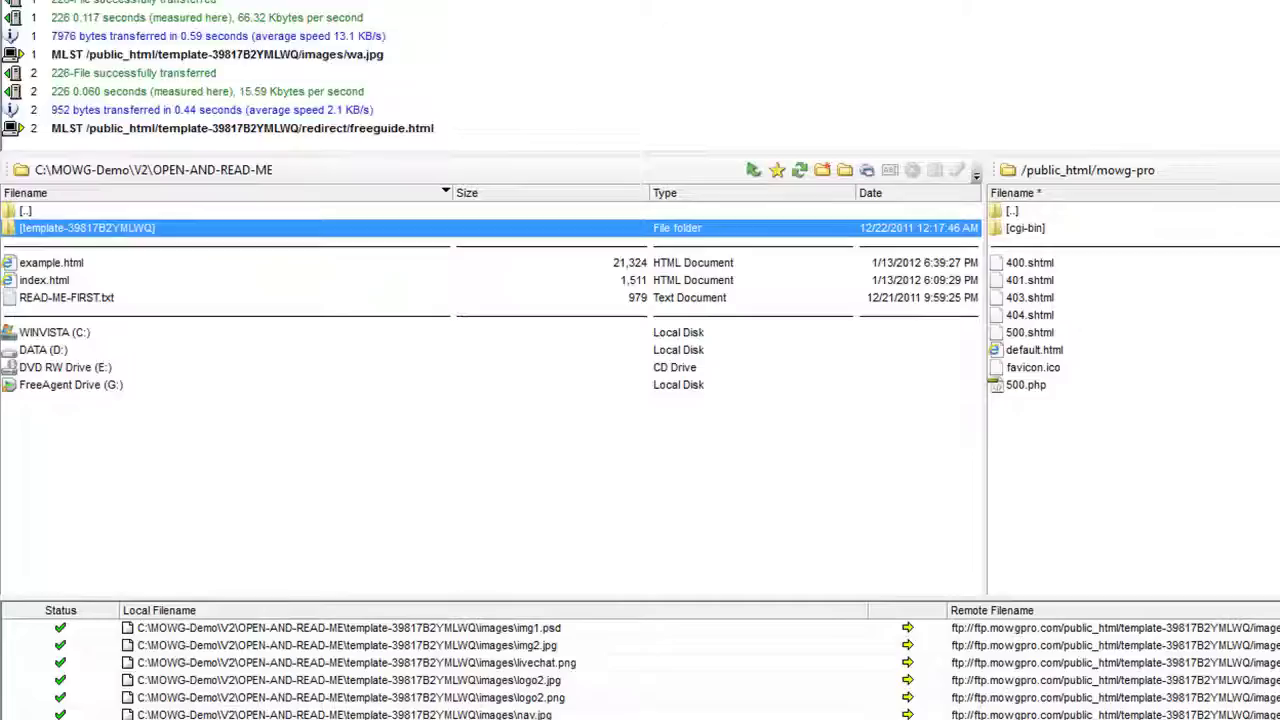
{"action": "right_click", "coordinate": [140, 230]}
{"action": "left_click", "coordinate": [197, 246]}
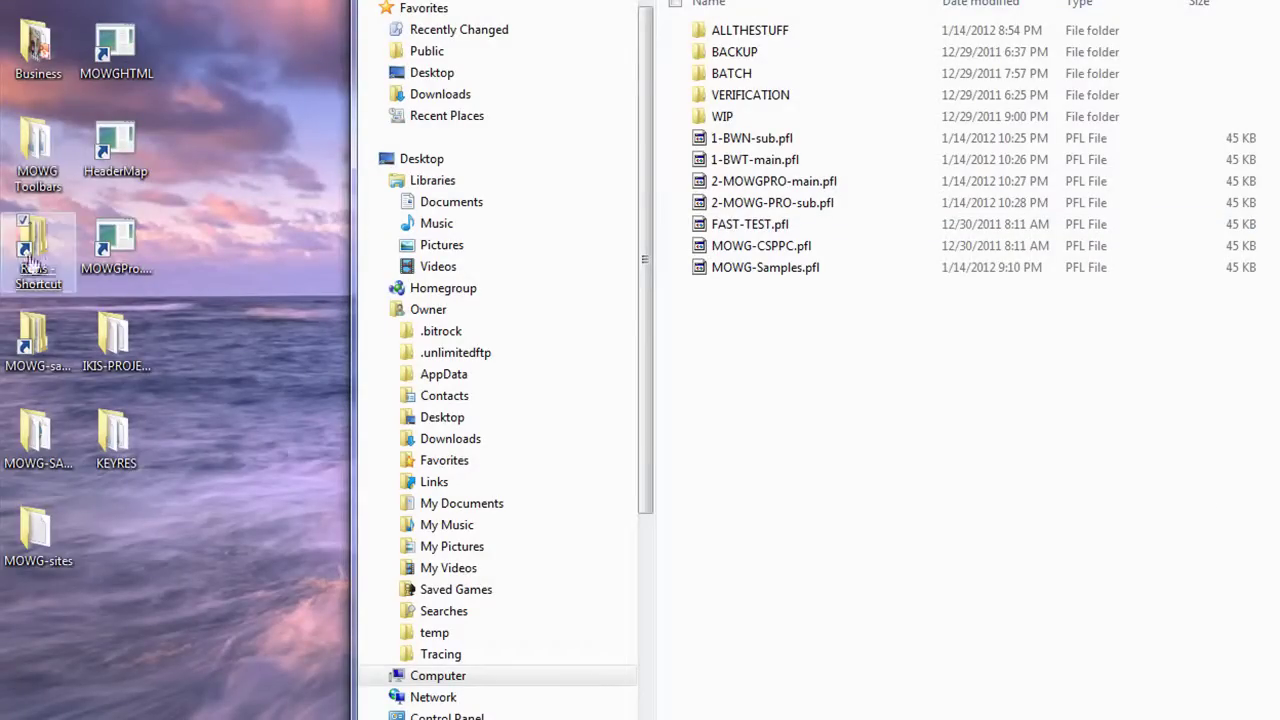
Check the generated building-websites-in-lyerly-georgia page from run 222651, then close the browser
{"action": "double_click", "coordinate": [33, 242]}
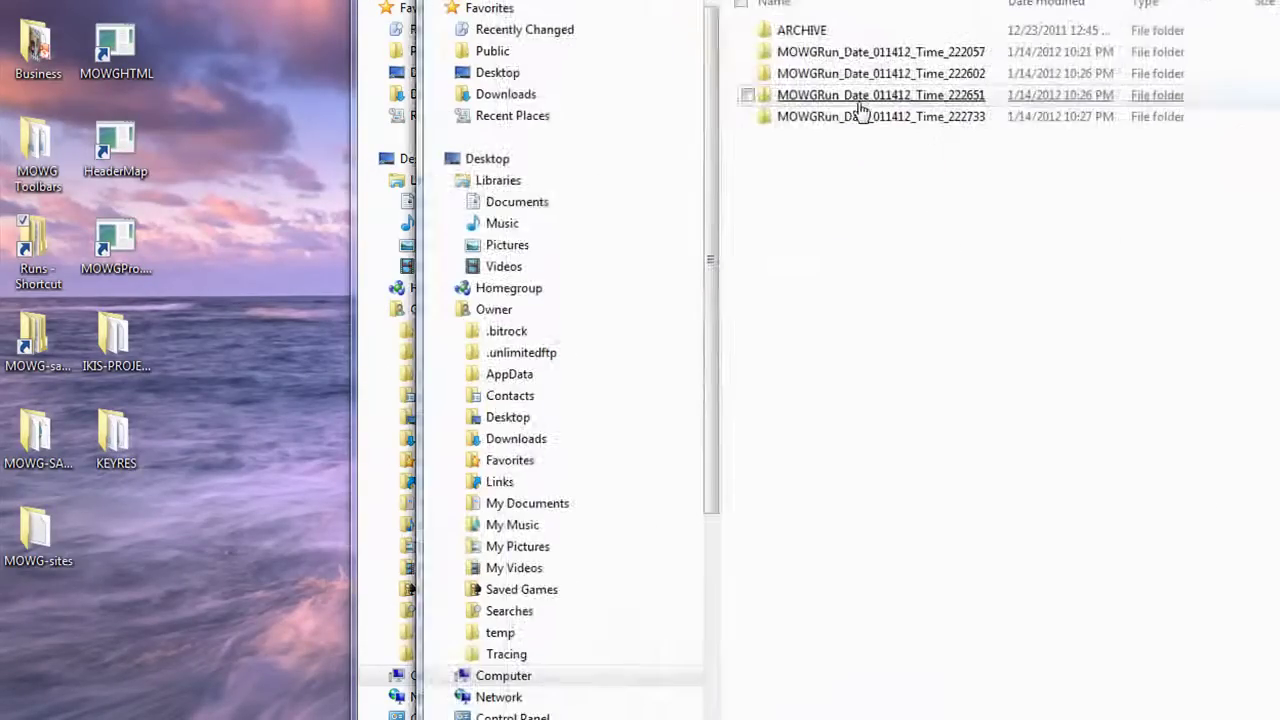
{"action": "double_click", "coordinate": [880, 95]}
{"action": "double_click", "coordinate": [857, 163]}
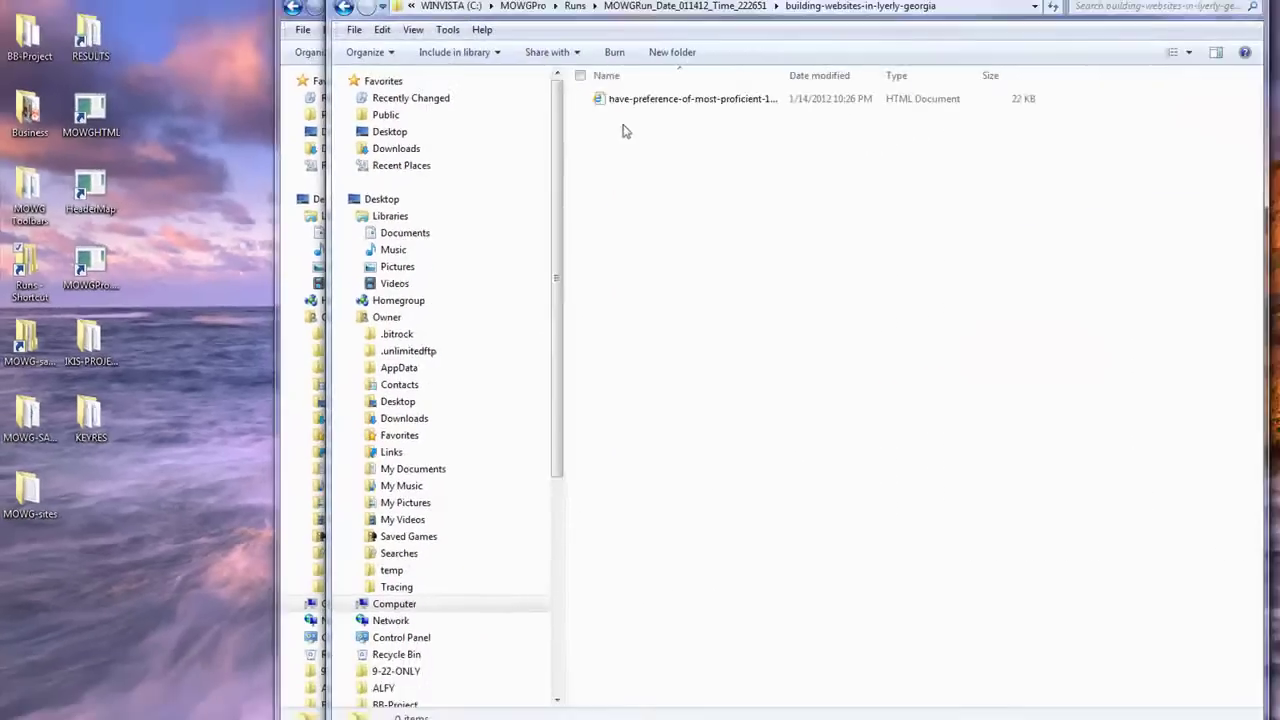
{"action": "double_click", "coordinate": [660, 98]}
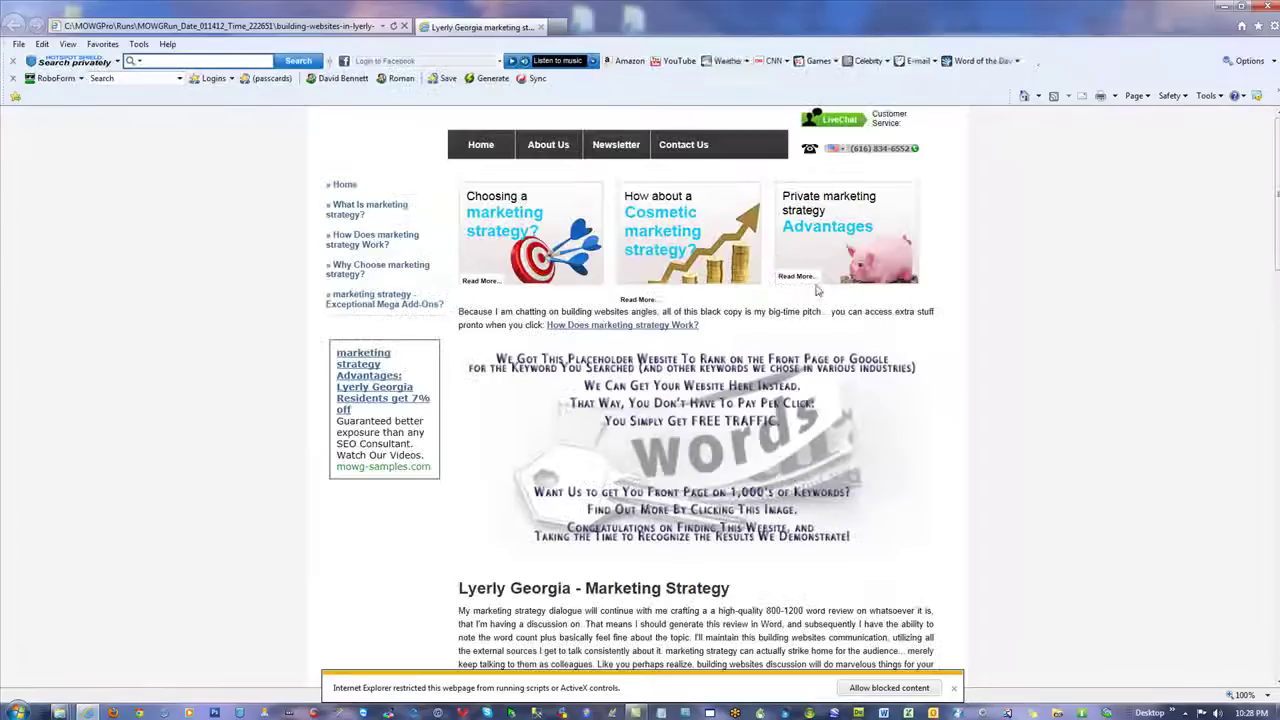
{"action": "key", "text": "alt+F4"}
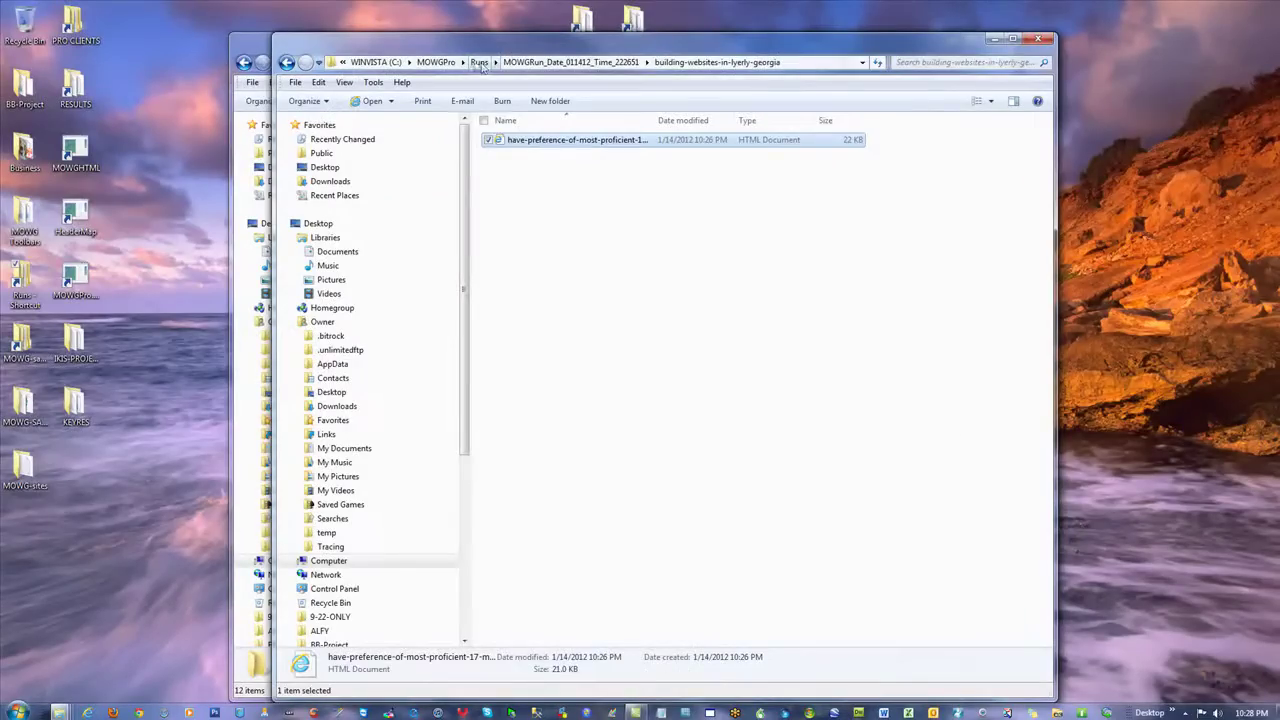
View run 222733's Fort Walton Beach how-to-make-a-page article, allowing blocked content and following its footer link
{"action": "left_click", "coordinate": [480, 62]}
{"action": "double_click", "coordinate": [566, 197]}
{"action": "double_click", "coordinate": [546, 336]}
{"action": "double_click", "coordinate": [540, 170]}
{"action": "left_click", "coordinate": [545, 141]}
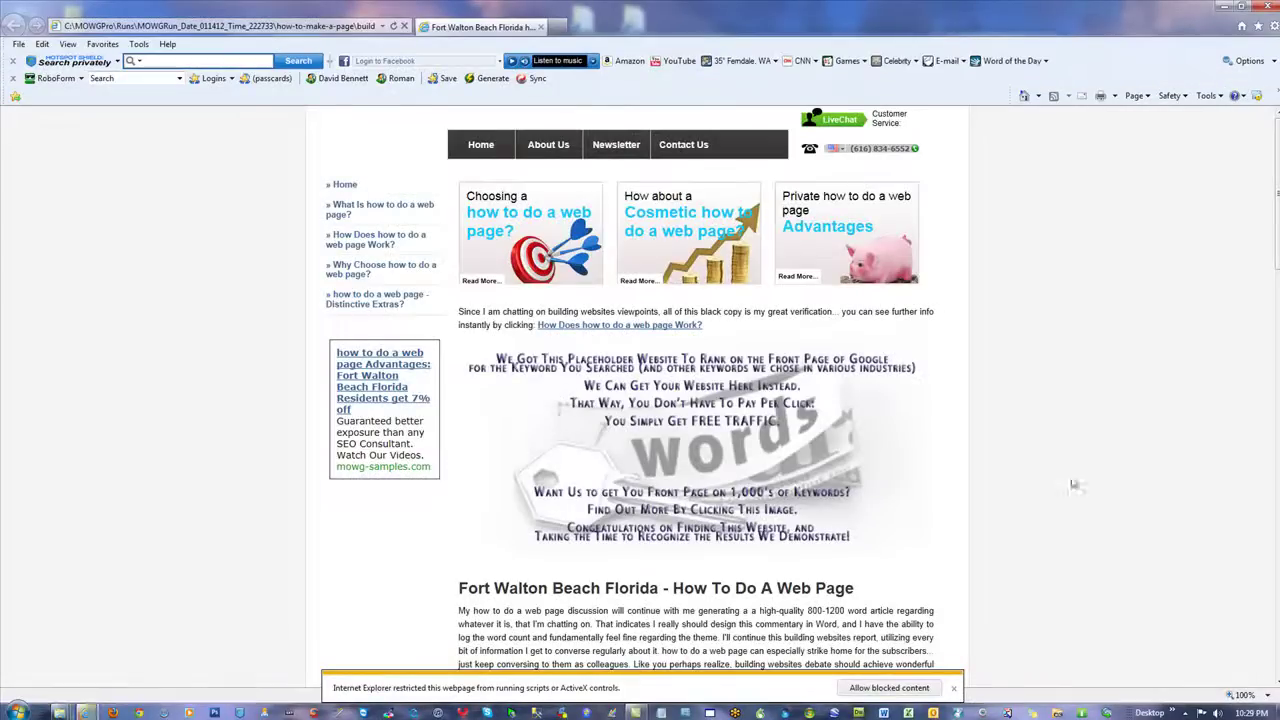
{"action": "scroll", "coordinate": [1070, 500], "scroll_direction": "down", "scroll_amount": 10}
{"action": "left_click", "coordinate": [888, 688]}
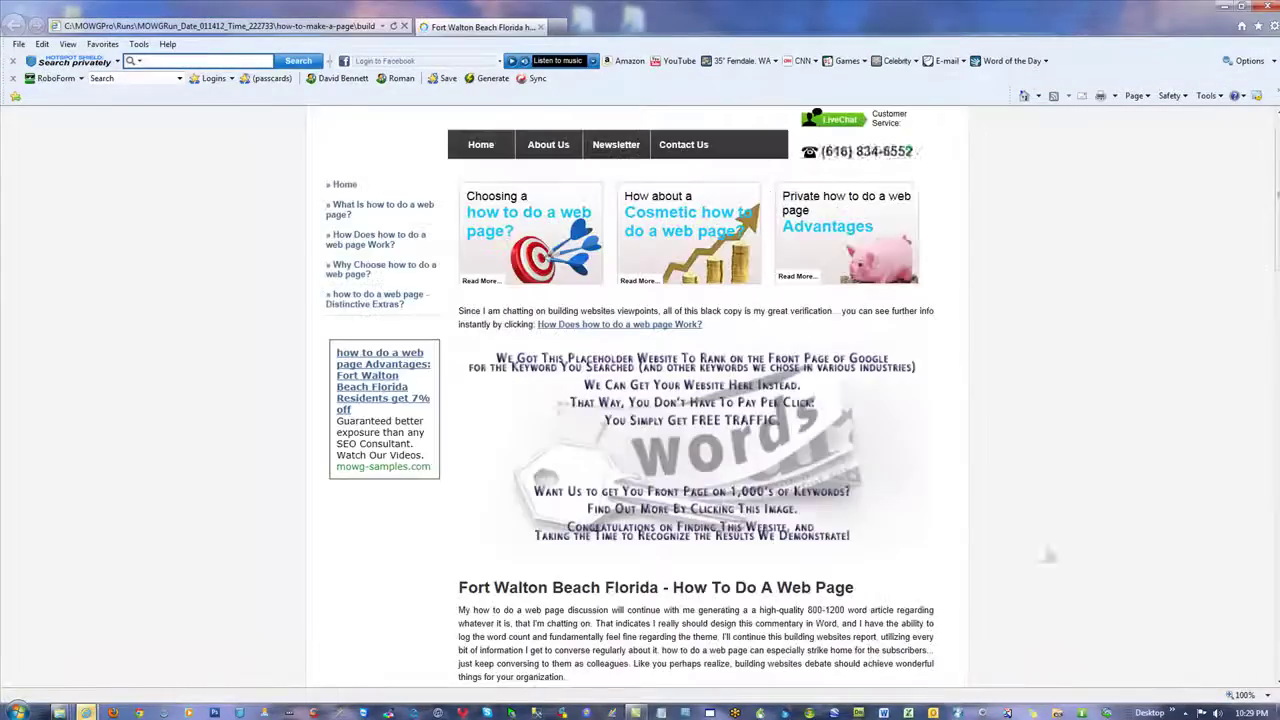
{"action": "scroll", "coordinate": [1065, 562], "scroll_direction": "down", "scroll_amount": 15}
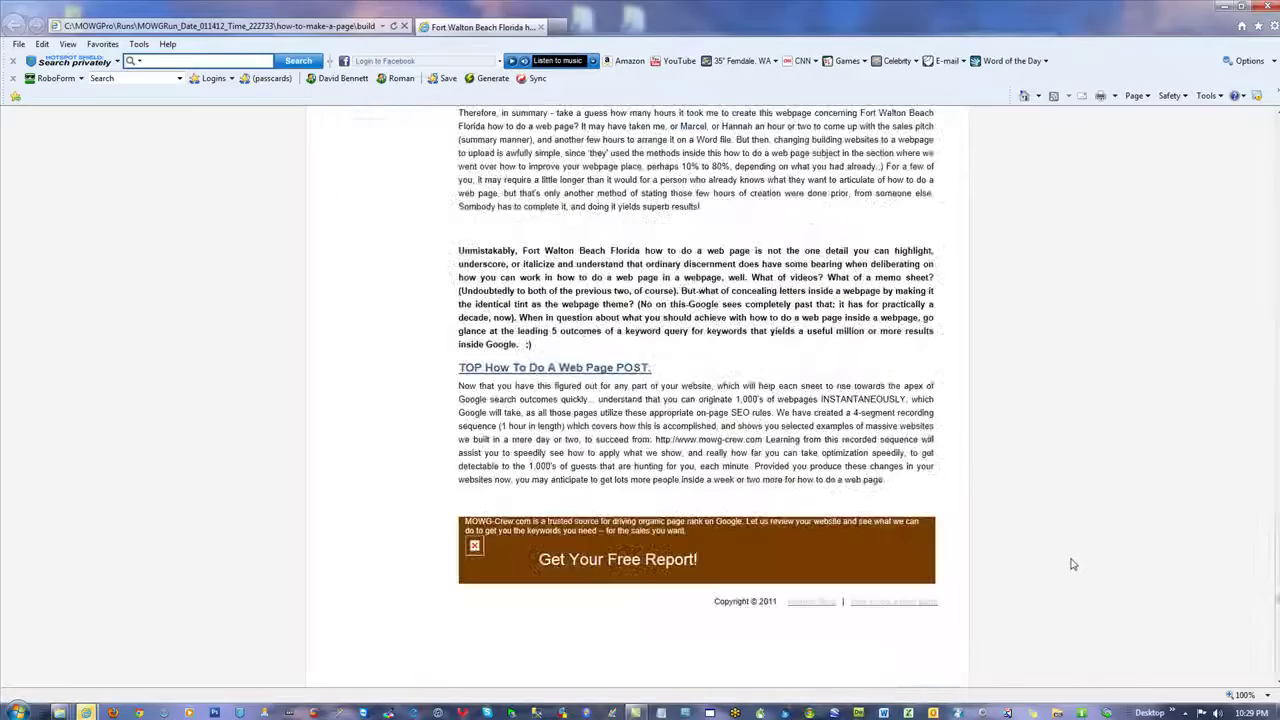
{"action": "left_click", "coordinate": [888, 602]}
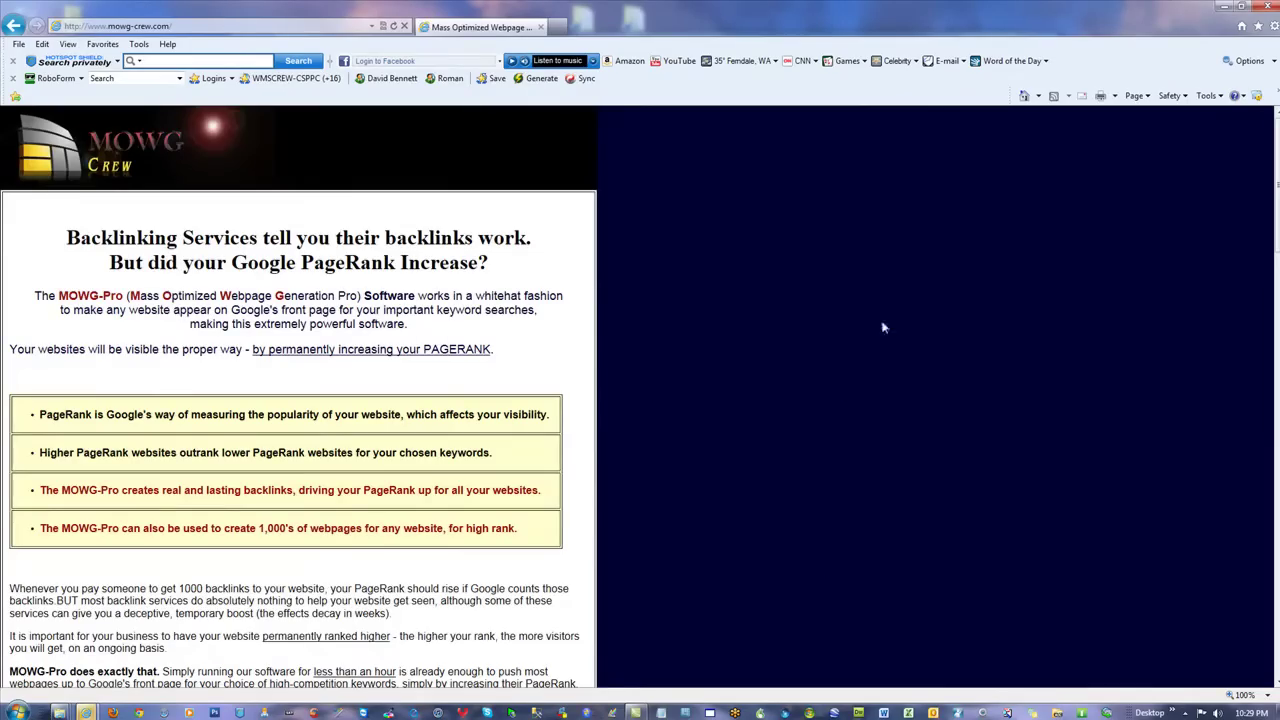
{"action": "left_click", "coordinate": [1265, 7]}
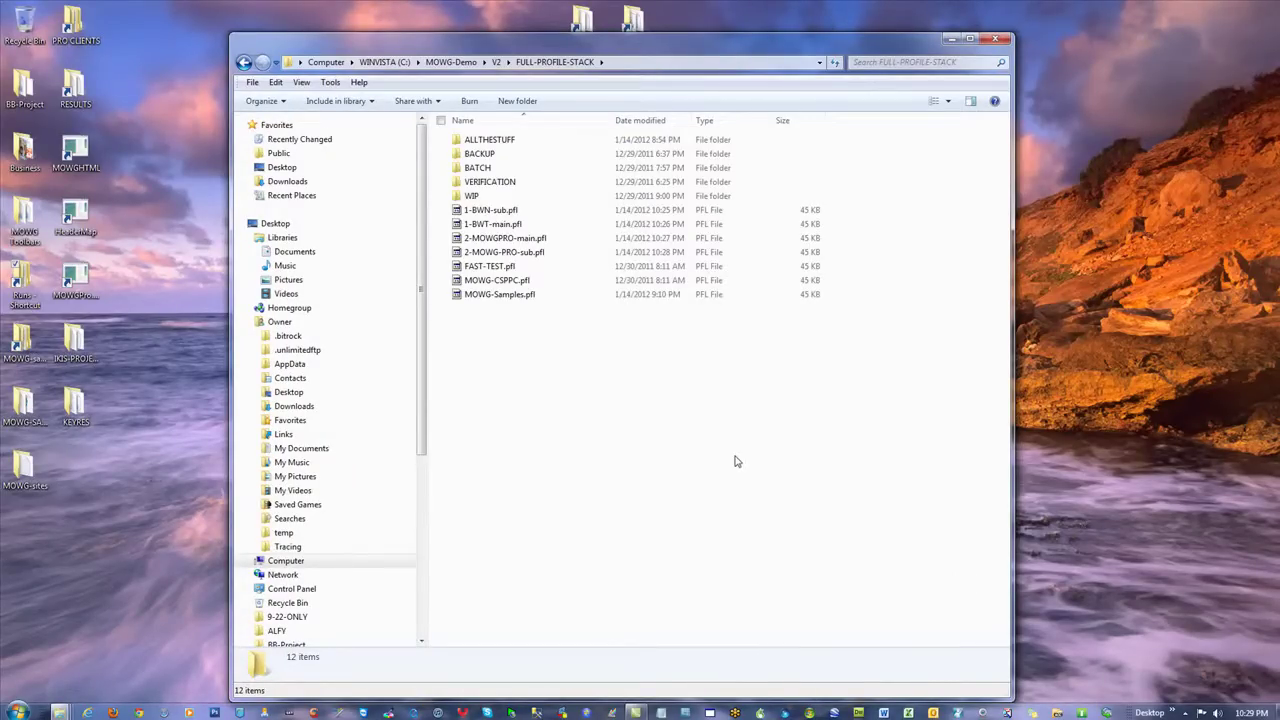
Load 1-BWN-sub, 1-BWT-main, 2-MOWG-PRO-sub and the mowg-pro profile, checking 1000 files and FTP upload
{"action": "left_click", "coordinate": [492, 210]}
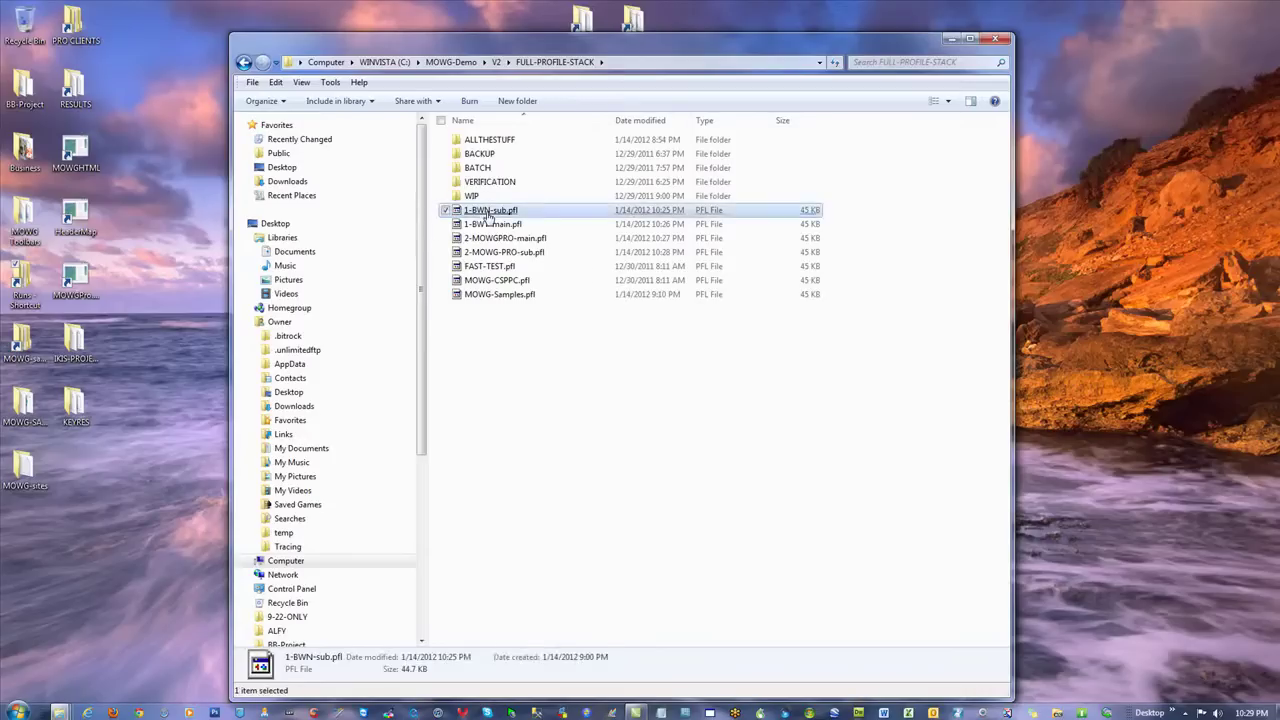
{"action": "key", "text": "Return"}
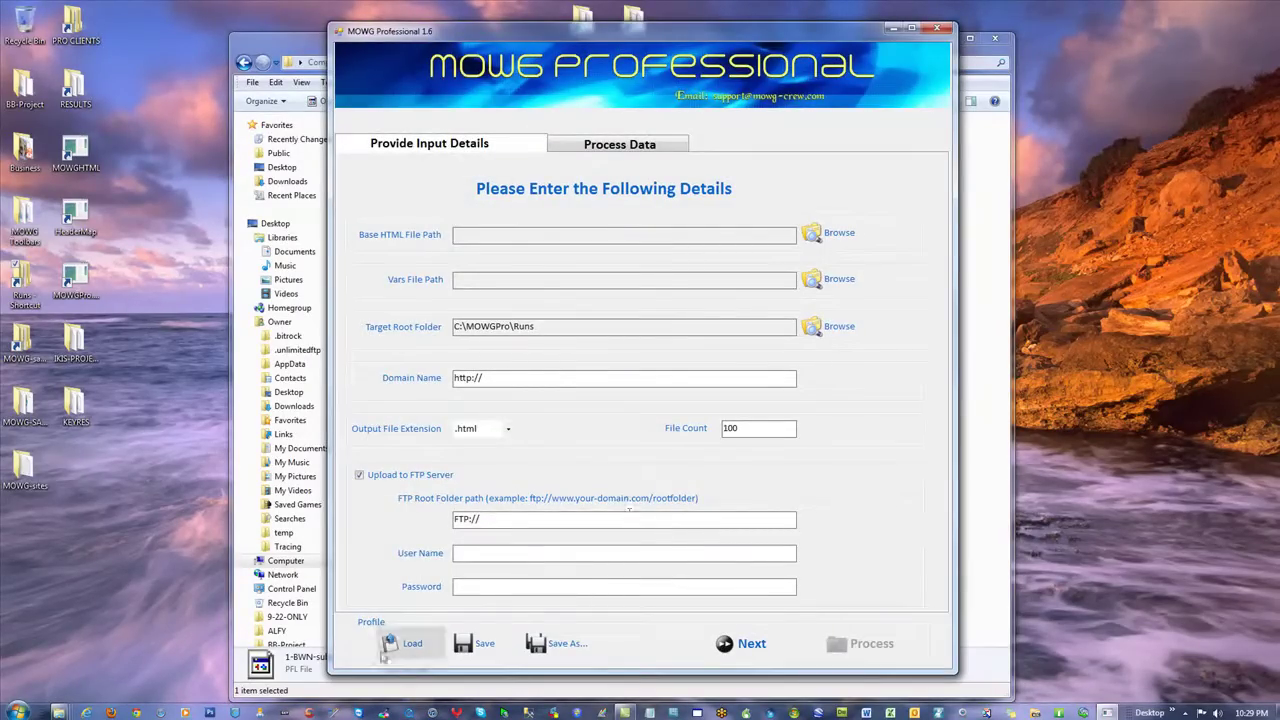
{"action": "left_click", "coordinate": [405, 643]}
{"action": "double_click", "coordinate": [504, 207]}
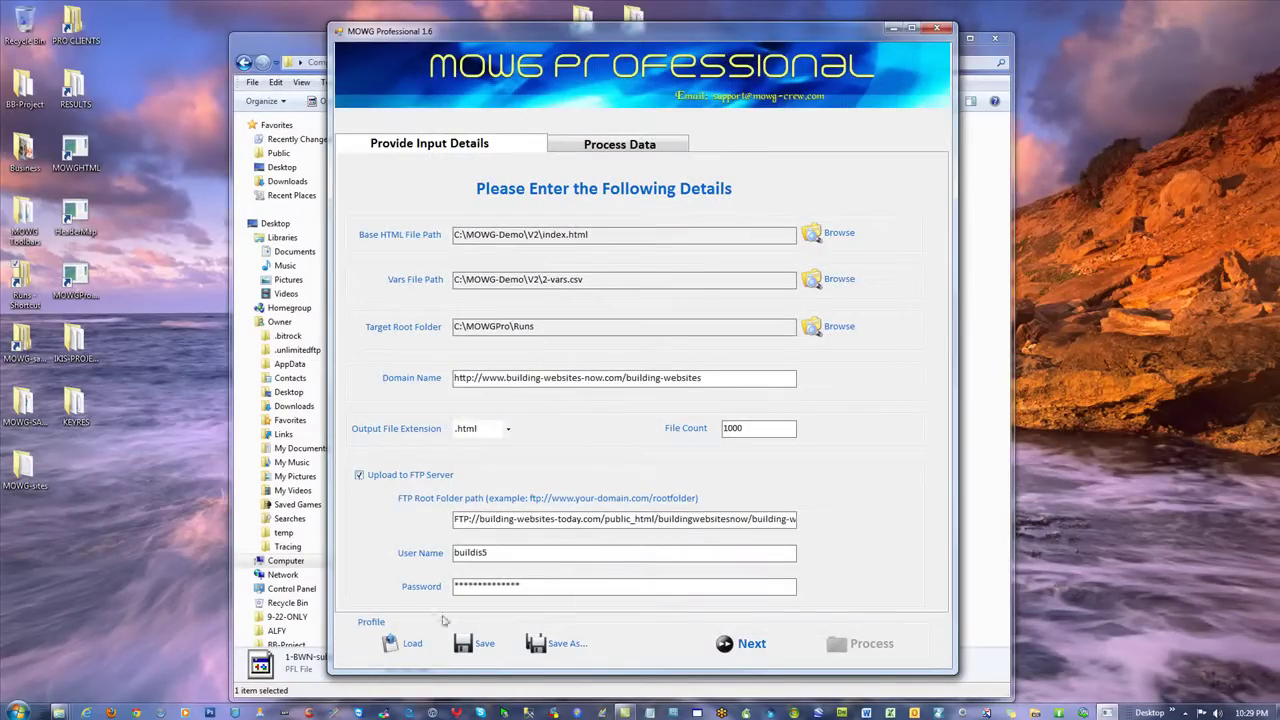
{"action": "left_click", "coordinate": [405, 643]}
{"action": "double_click", "coordinate": [504, 222]}
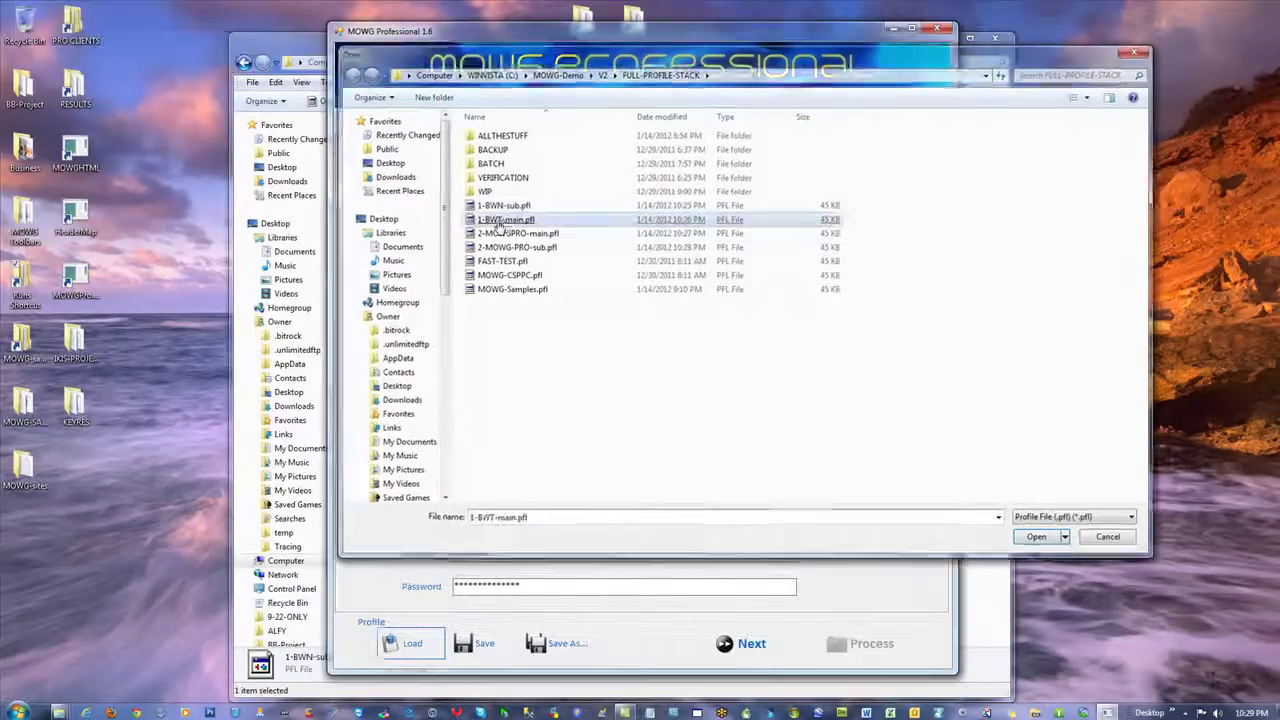
{"action": "left_click", "coordinate": [405, 643]}
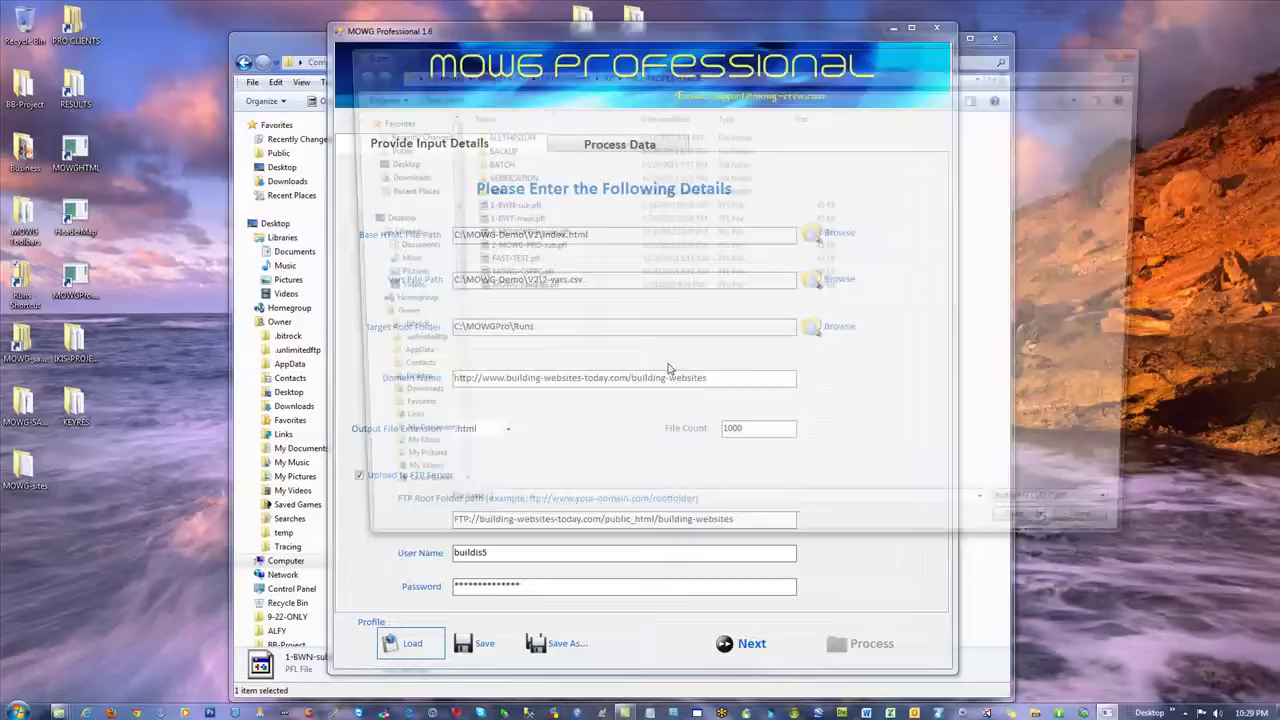
{"action": "double_click", "coordinate": [503, 247]}
{"action": "left_click", "coordinate": [405, 643]}
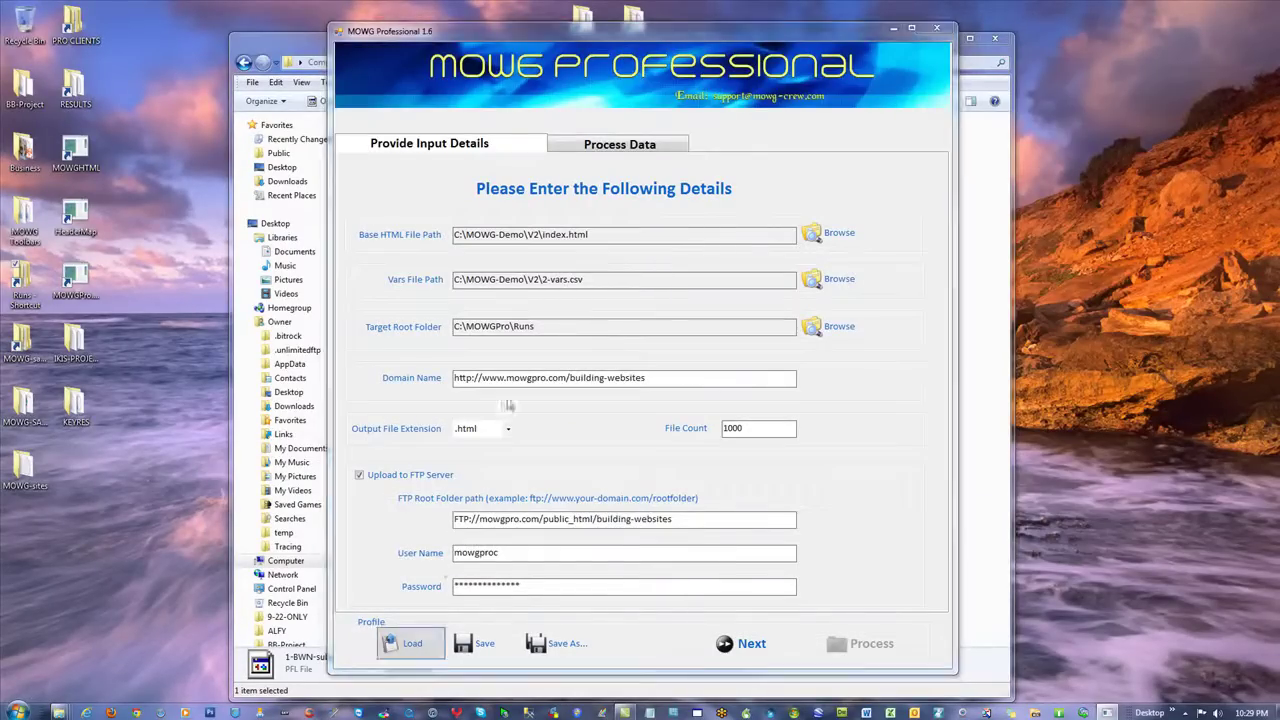
{"action": "double_click", "coordinate": [503, 251]}
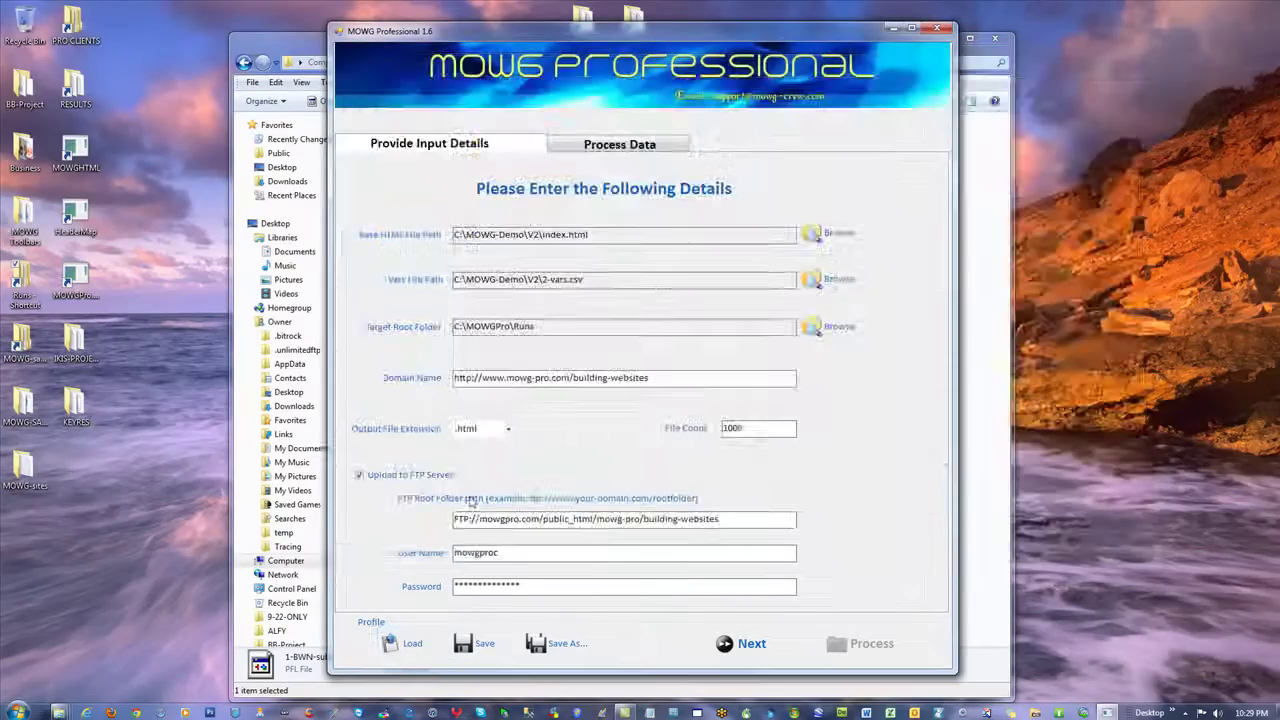
Load MOWG-Samples.pfl, enable FTP upload with 1000 files, and save it on exit
{"action": "left_click", "coordinate": [405, 645]}
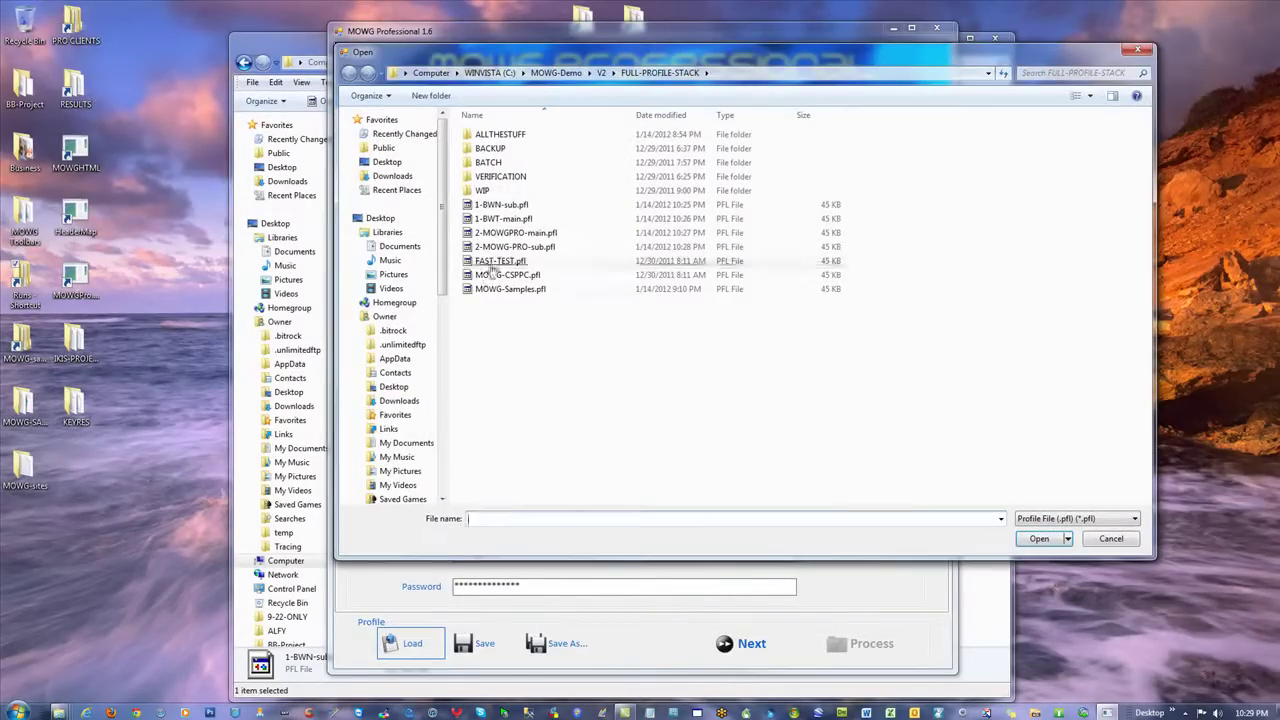
{"action": "double_click", "coordinate": [510, 290]}
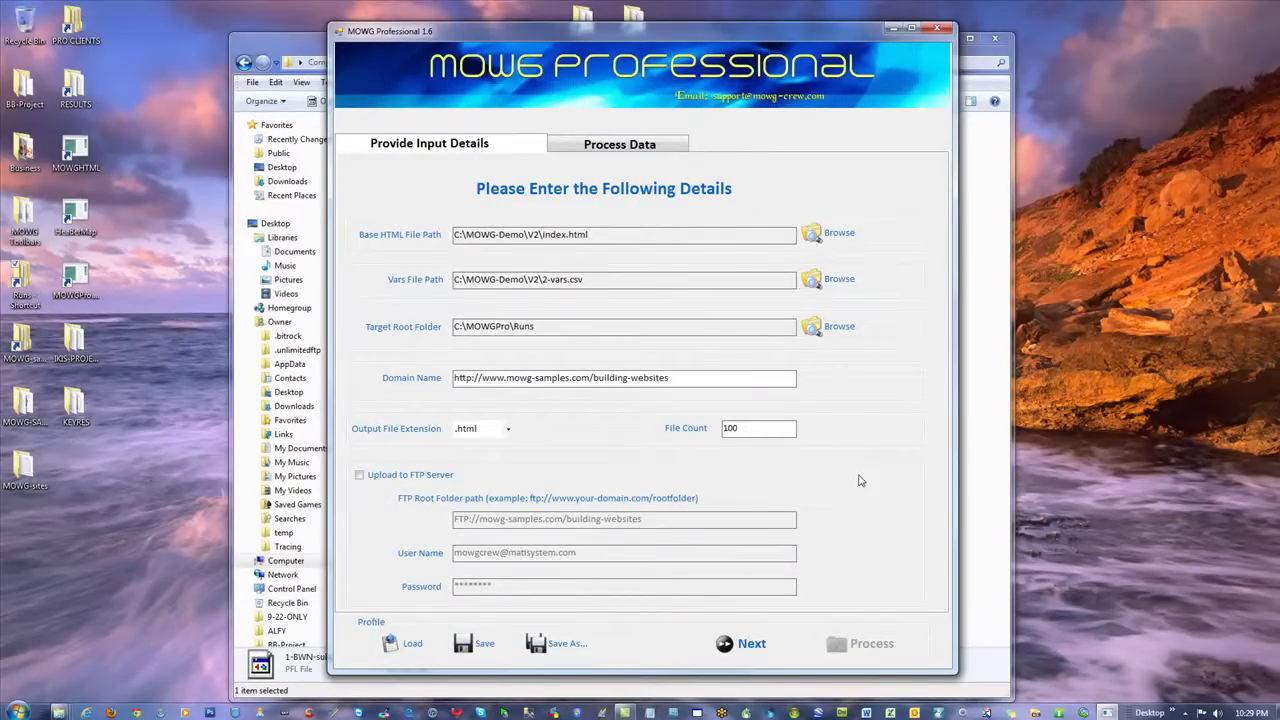
{"action": "left_click", "coordinate": [361, 478]}
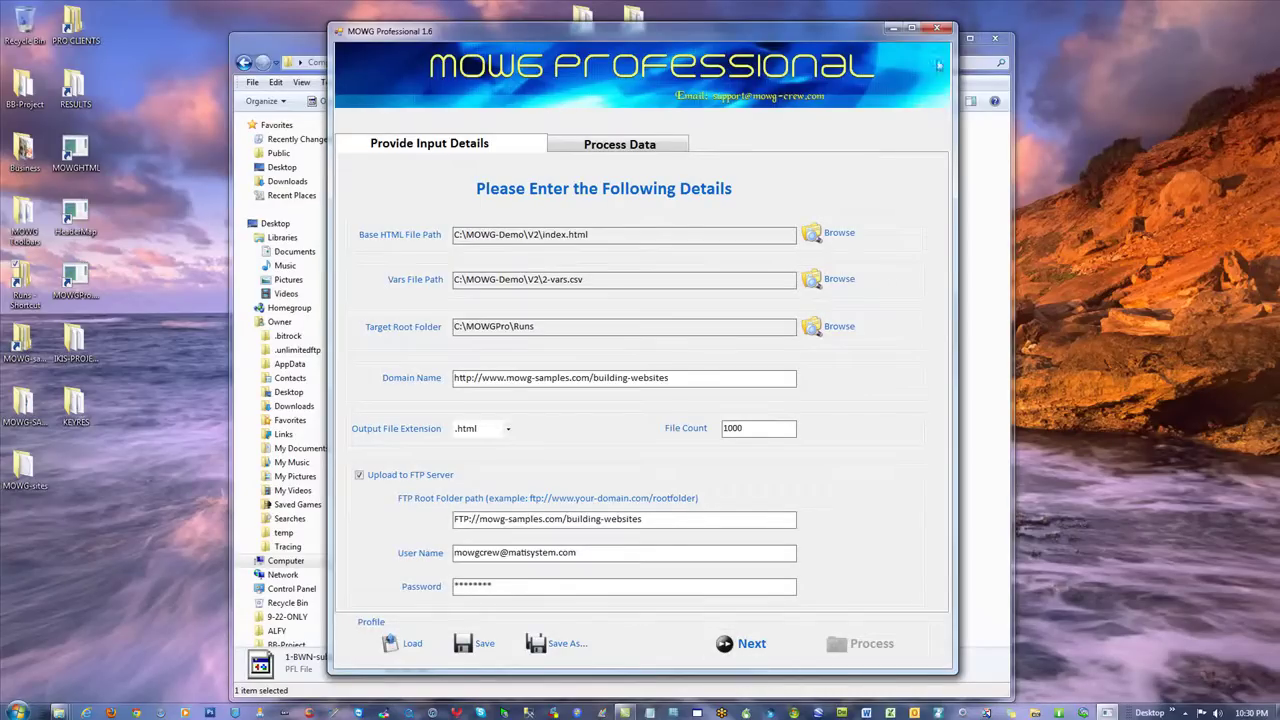
{"action": "left_click", "coordinate": [936, 28]}
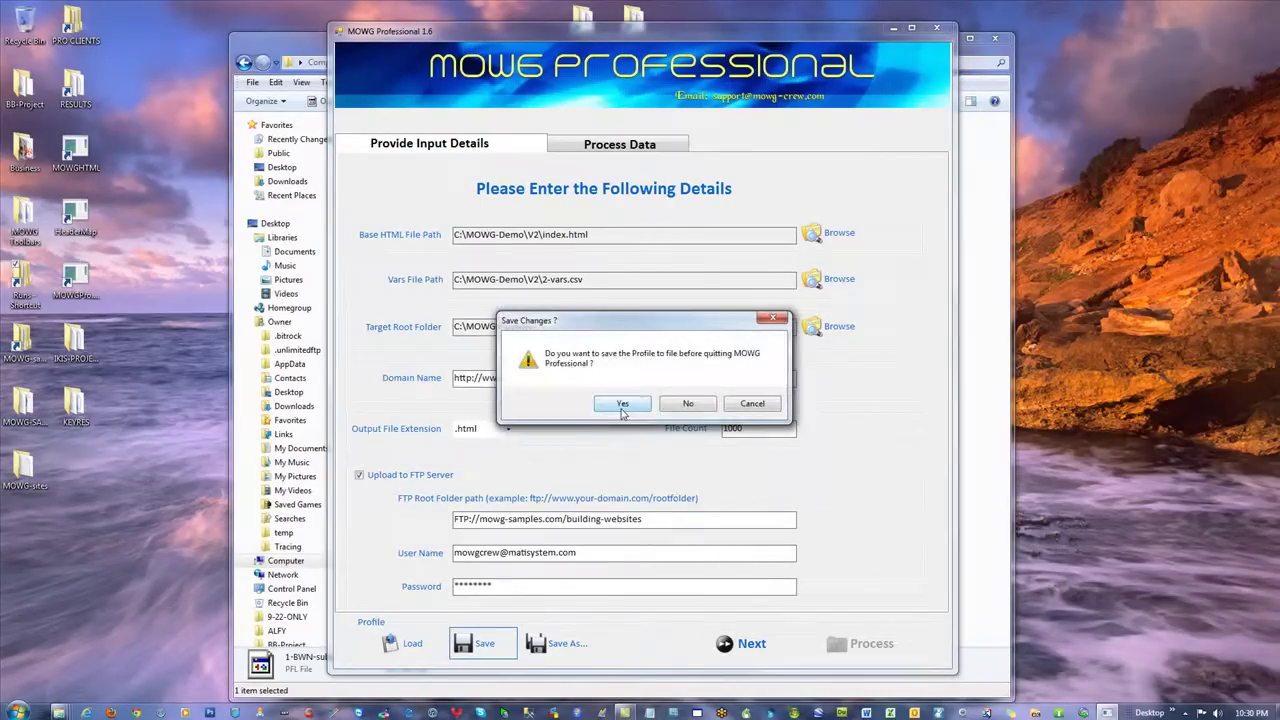
{"action": "left_click", "coordinate": [622, 404]}
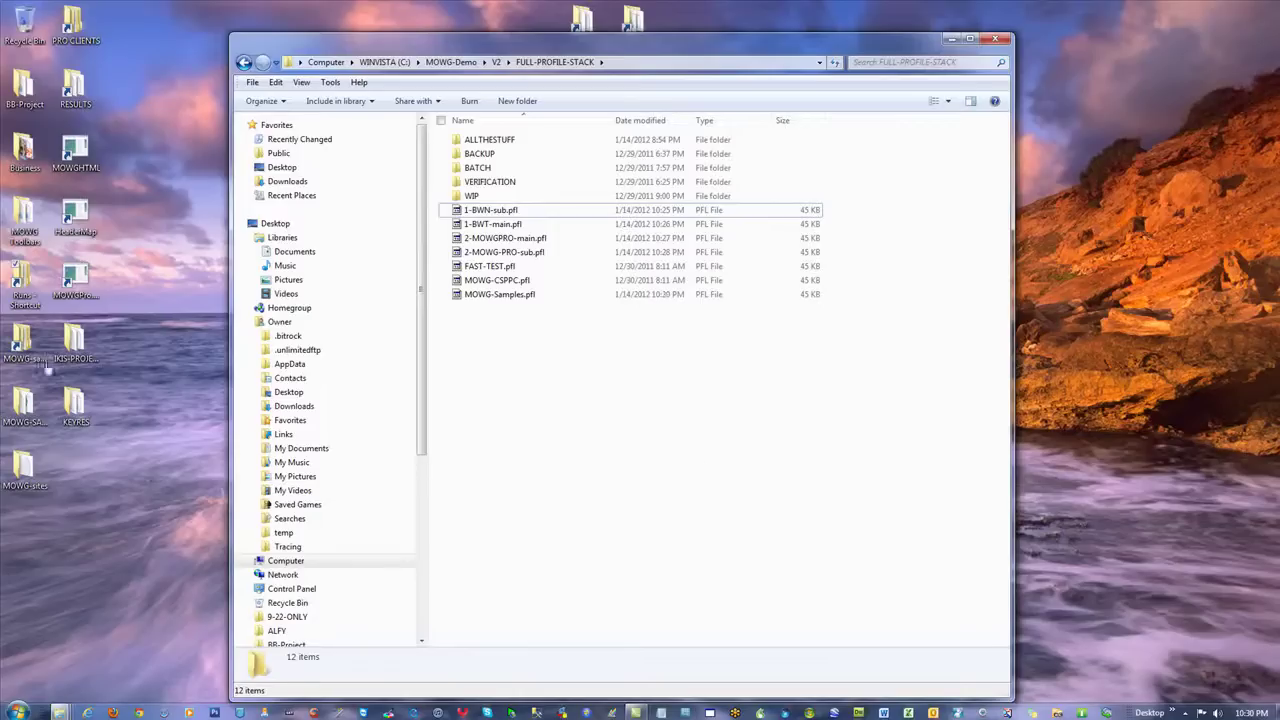
Delete the four old MOWGRun folders from Runs and close Windows Explorer
{"action": "double_click", "coordinate": [22, 282]}
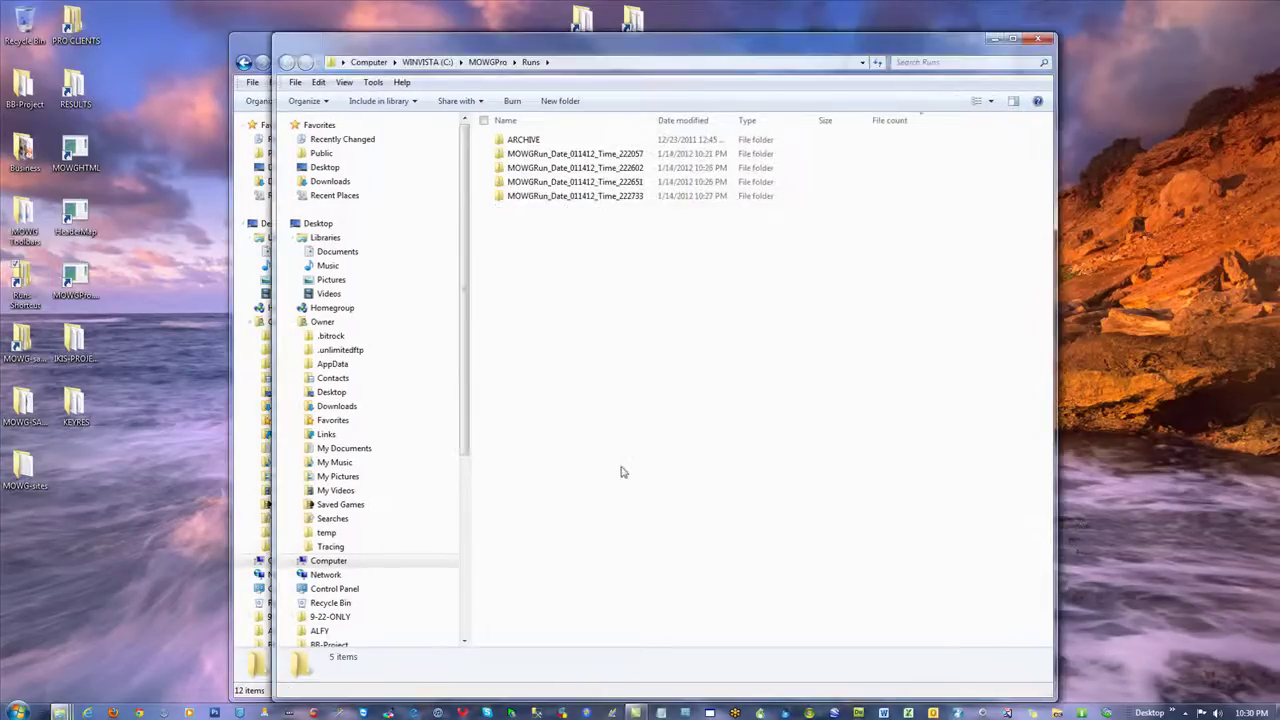
{"action": "left_click_drag", "start_coordinate": [571, 236], "coordinate": [569, 148]}
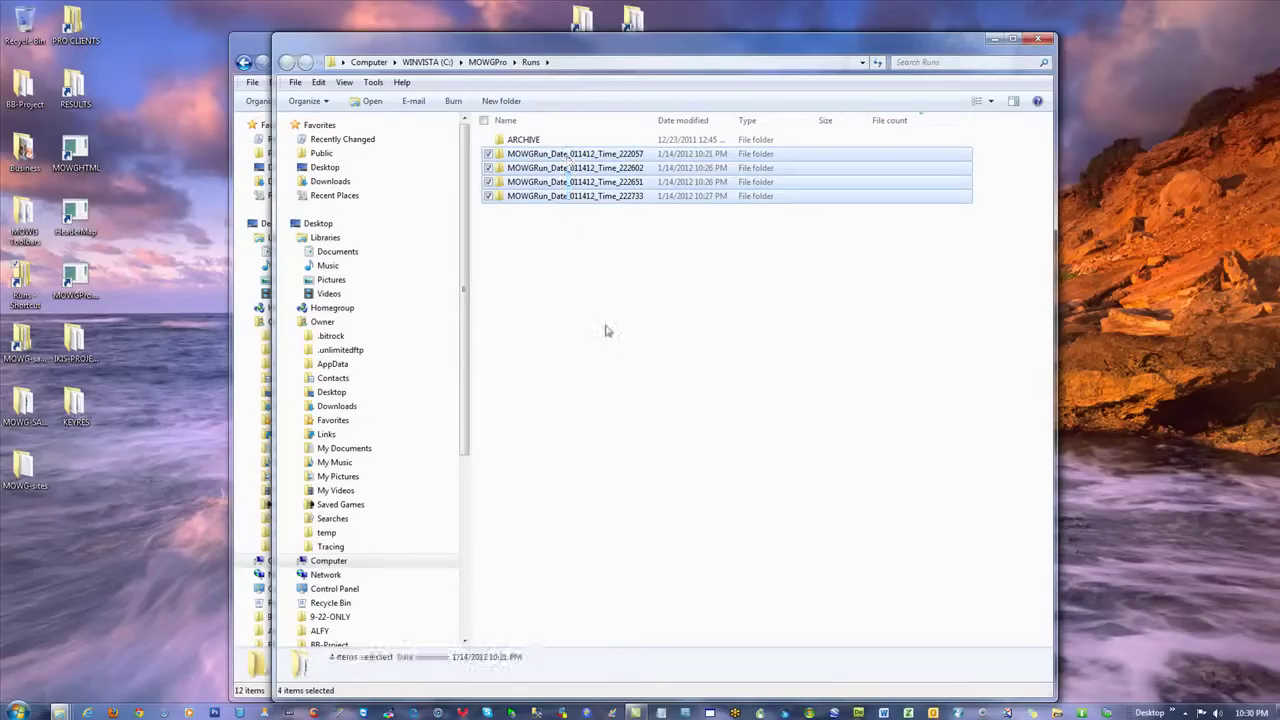
{"action": "right_click", "coordinate": [552, 196]}
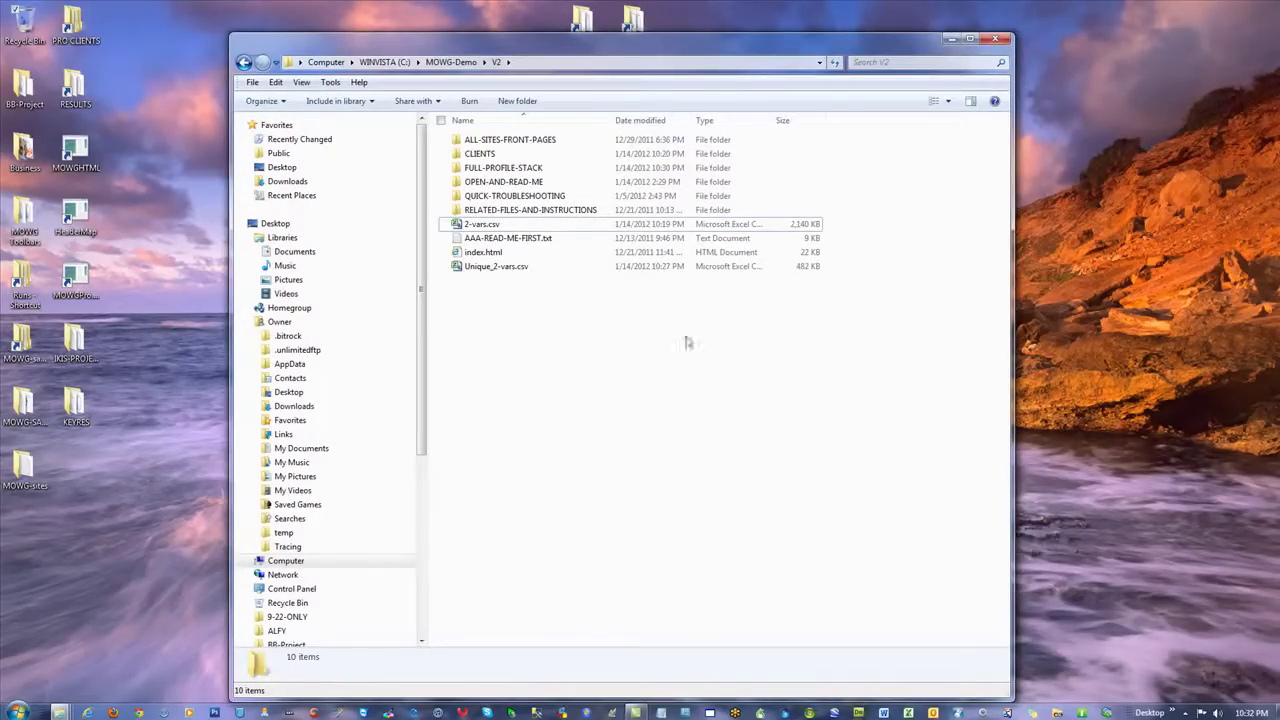
{"action": "left_click", "coordinate": [996, 38]}
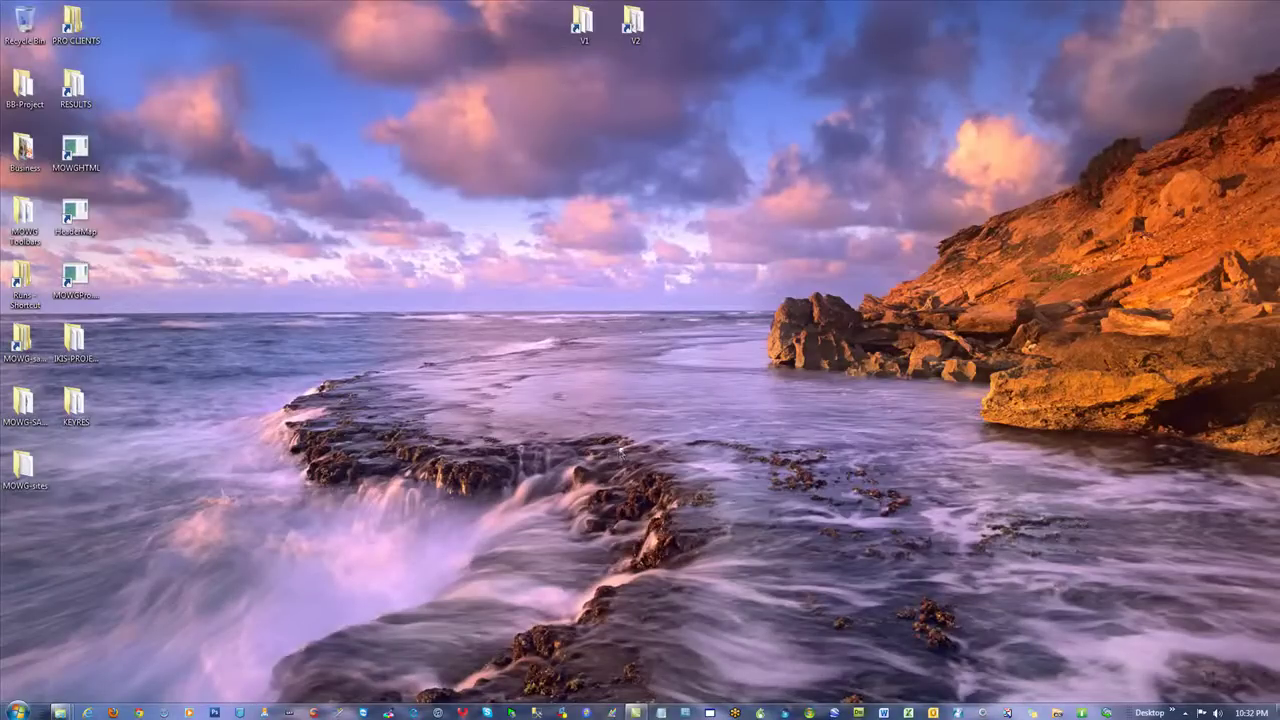